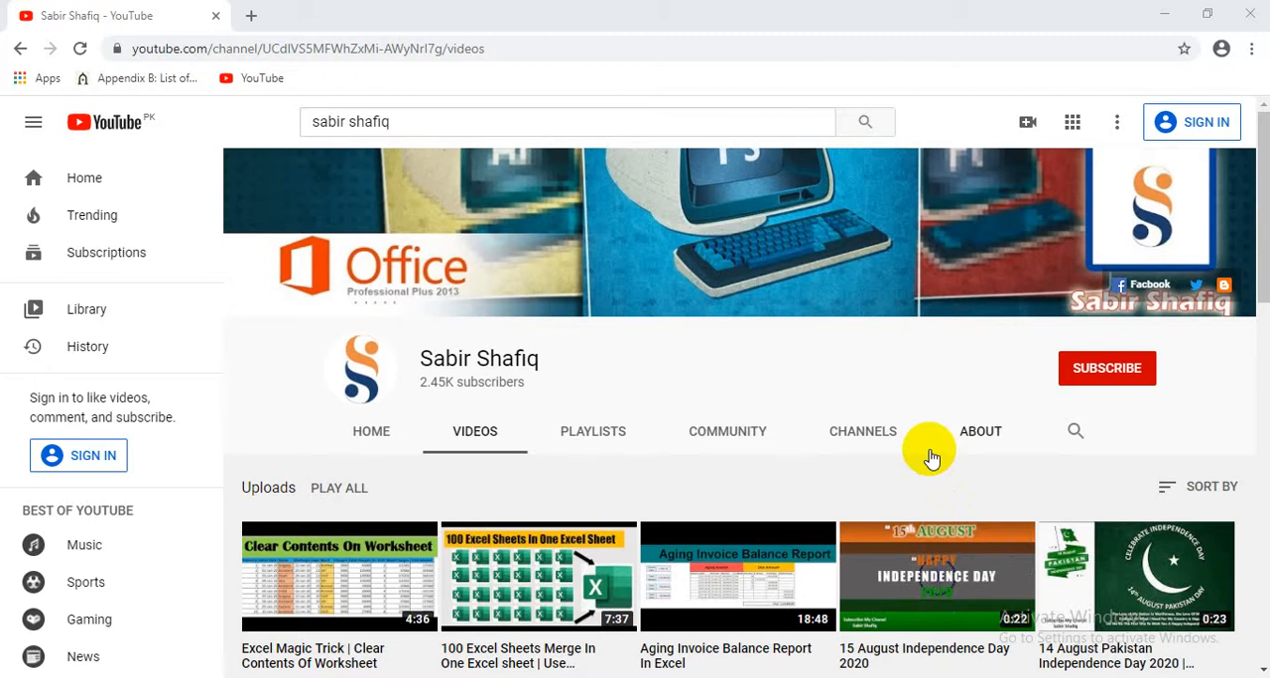
left_click(1088, 382)
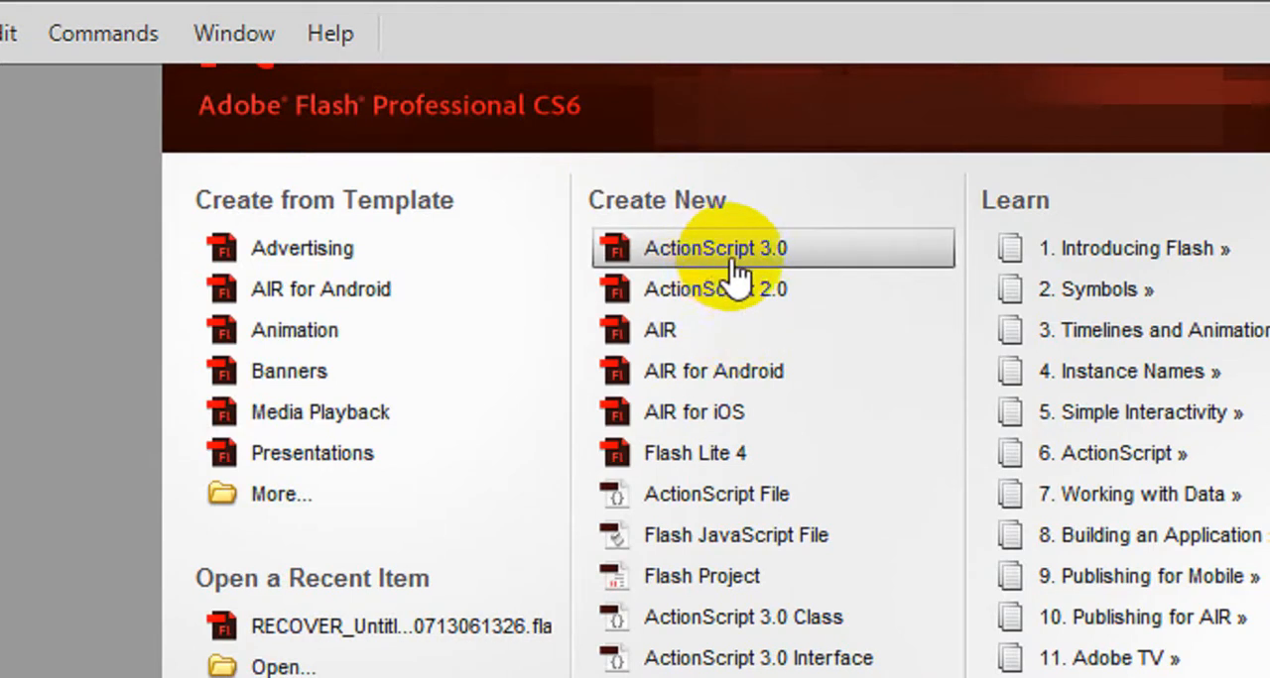
- Create a new ActionScript 3.0 document and rename its layer as Circle Red
left_click(833, 256)
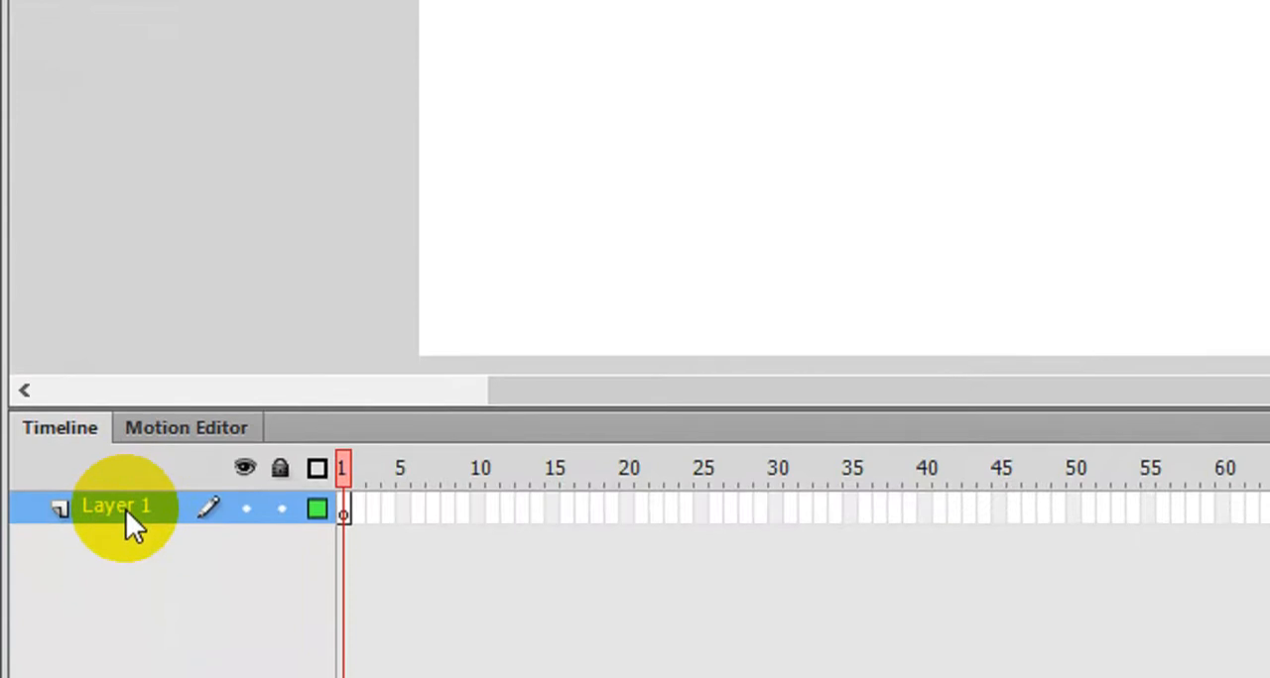
double_click(126, 547)
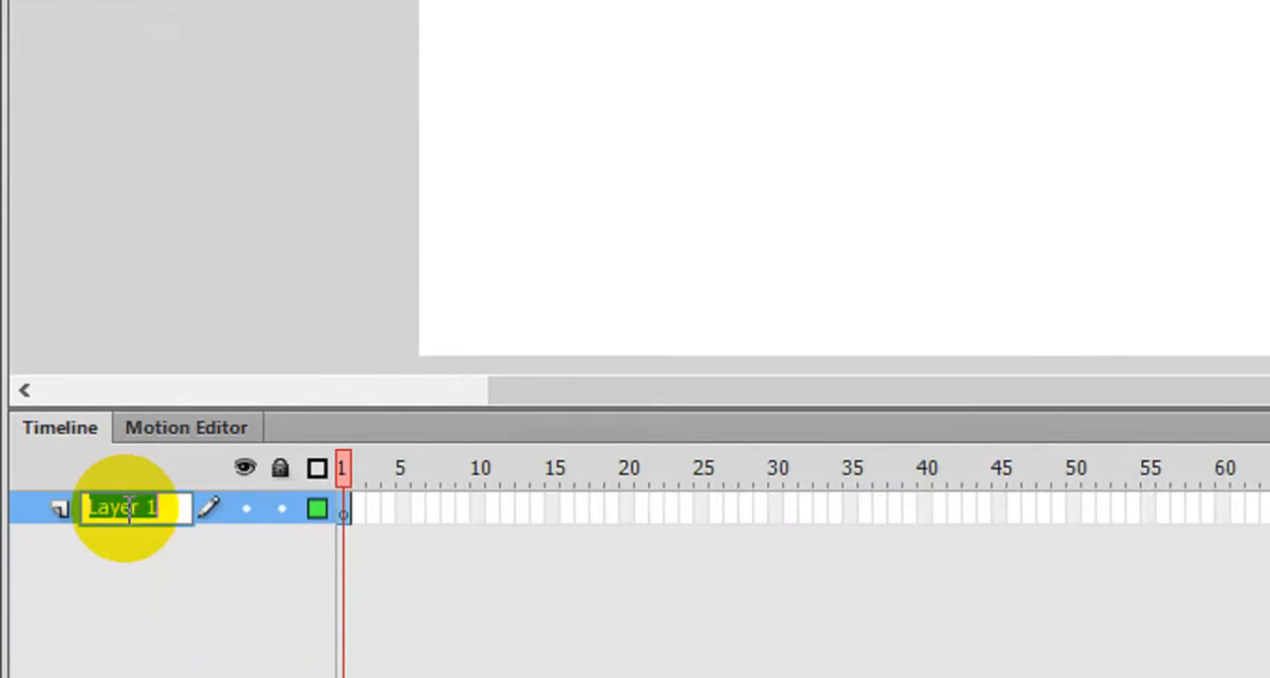
type("Circl")
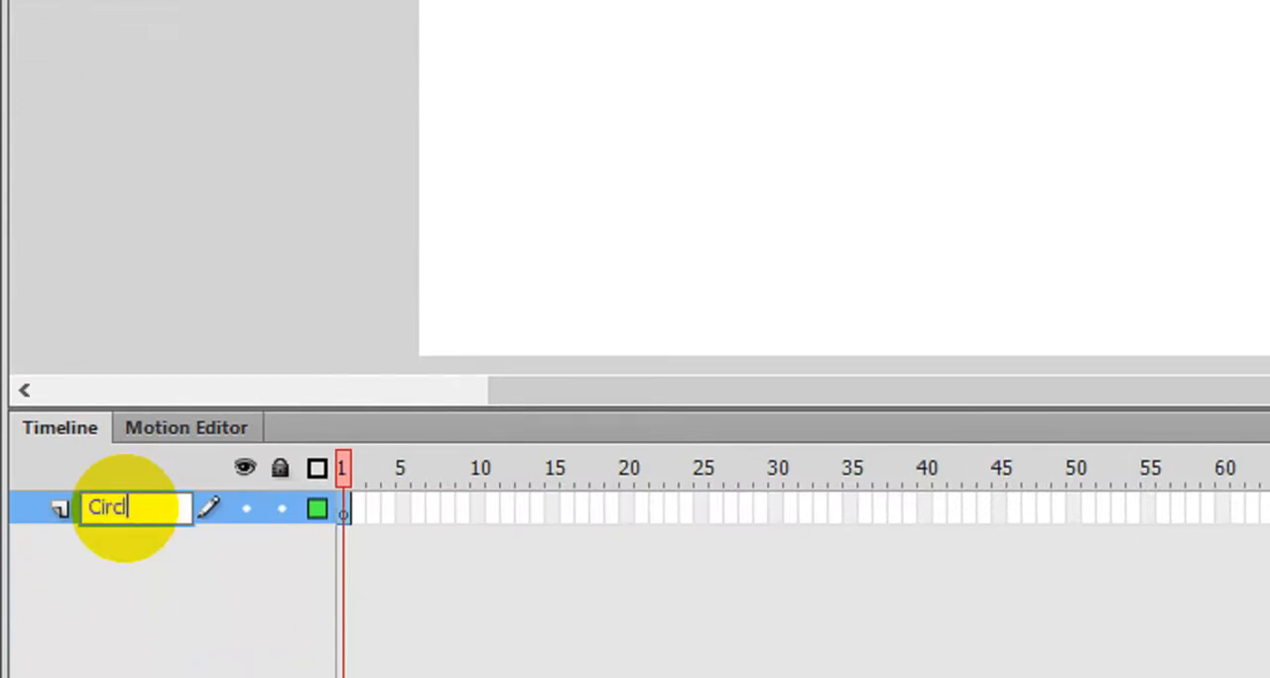
type("e Red")
key("Return")
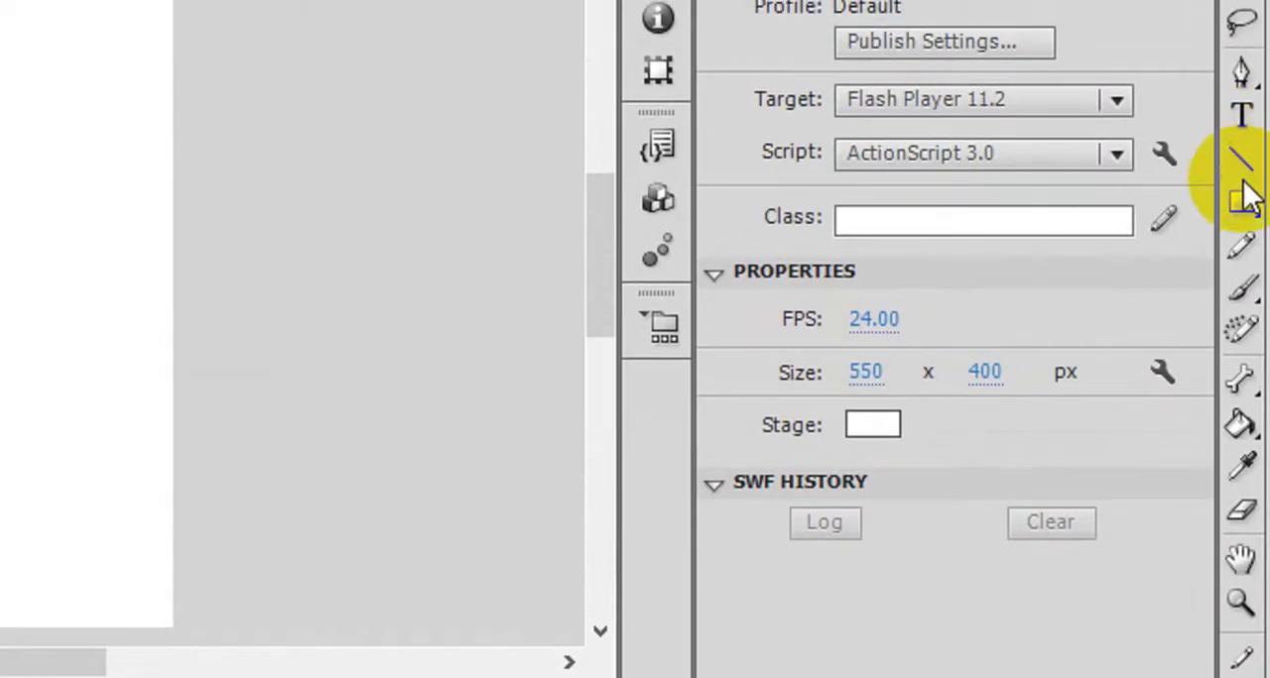
- Draw a circle about 292 px in diameter on the stage with the Oval tool
left_click_drag(1246, 199, 1070, 239)
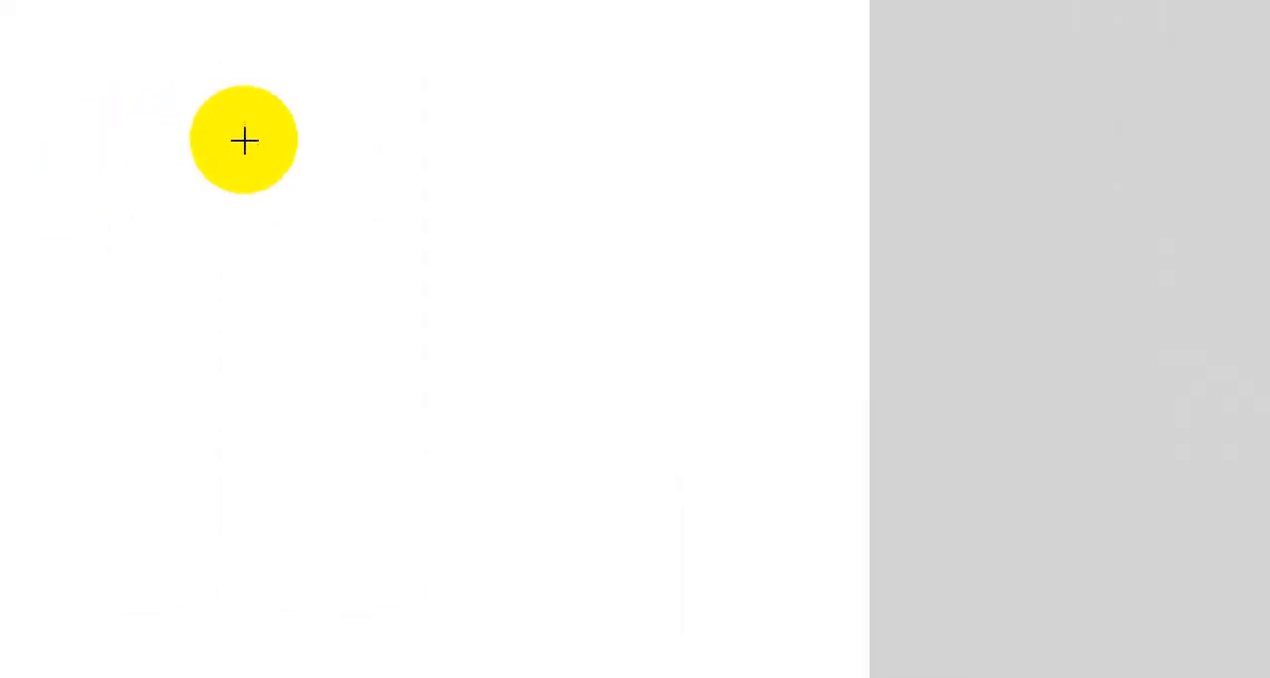
left_click_drag(78, 170, 429, 480)
left_click_drag(635, 480, 833, 539)
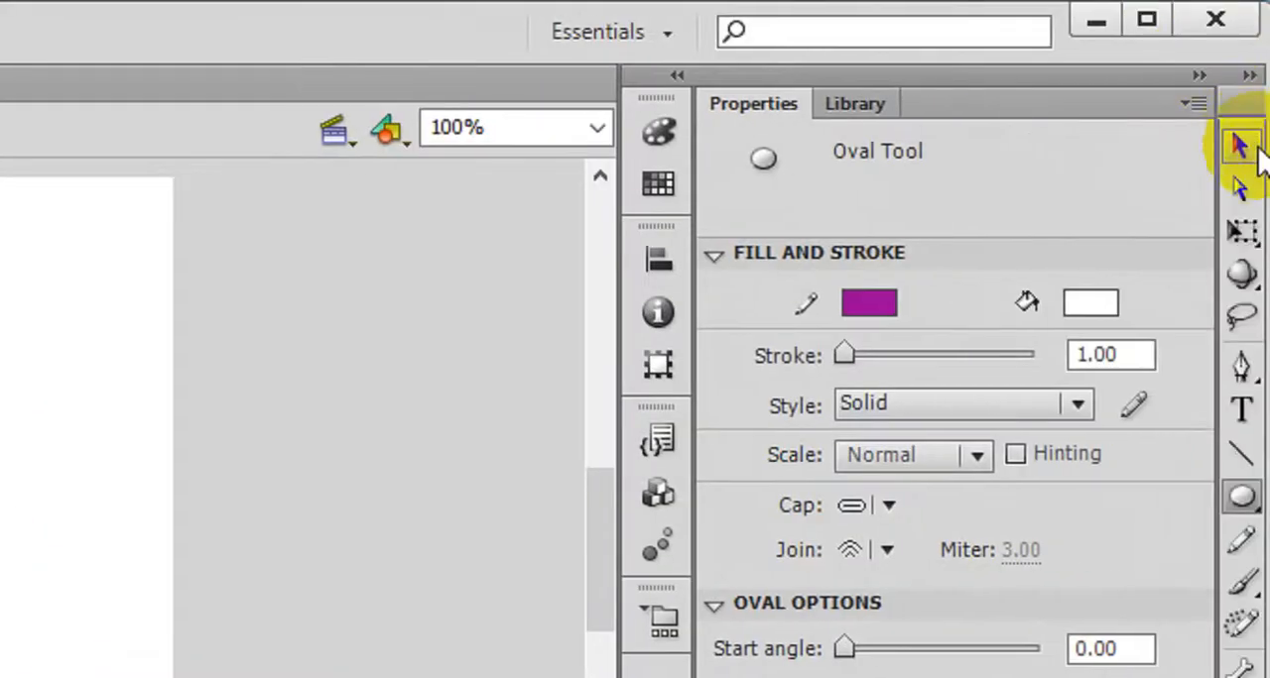
- Select only the purple outline of the circle and delete it
left_click(1242, 147)
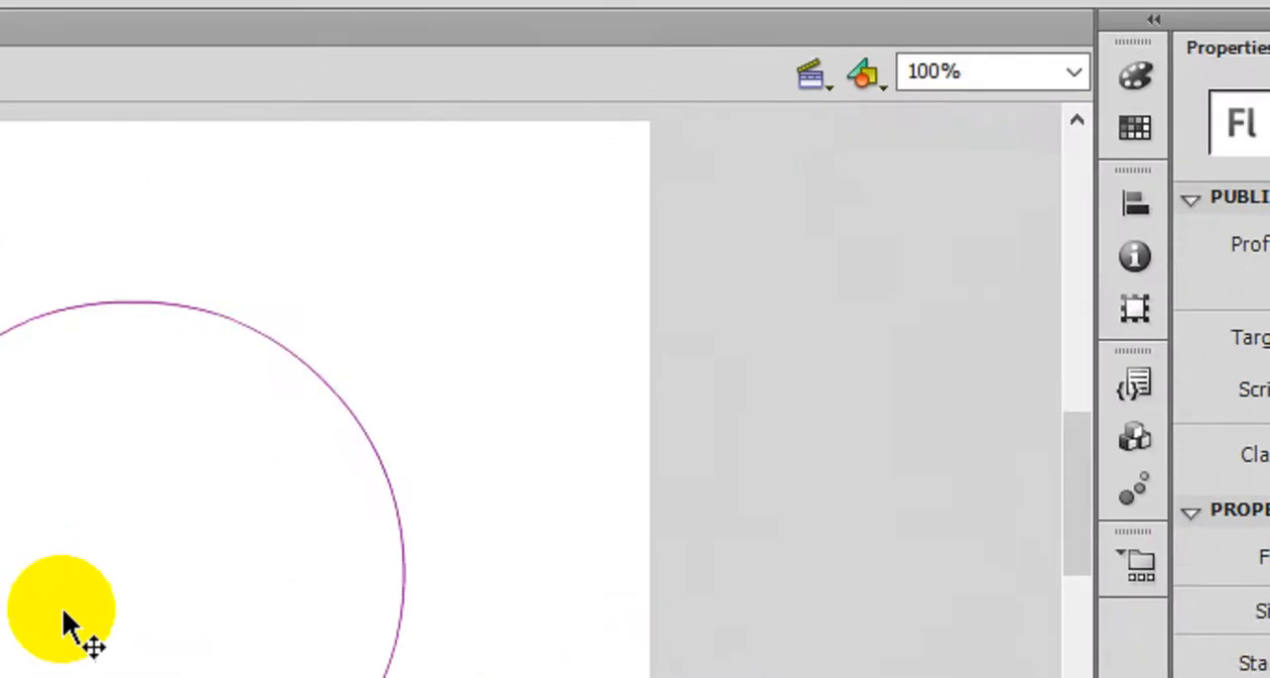
left_click(295, 486)
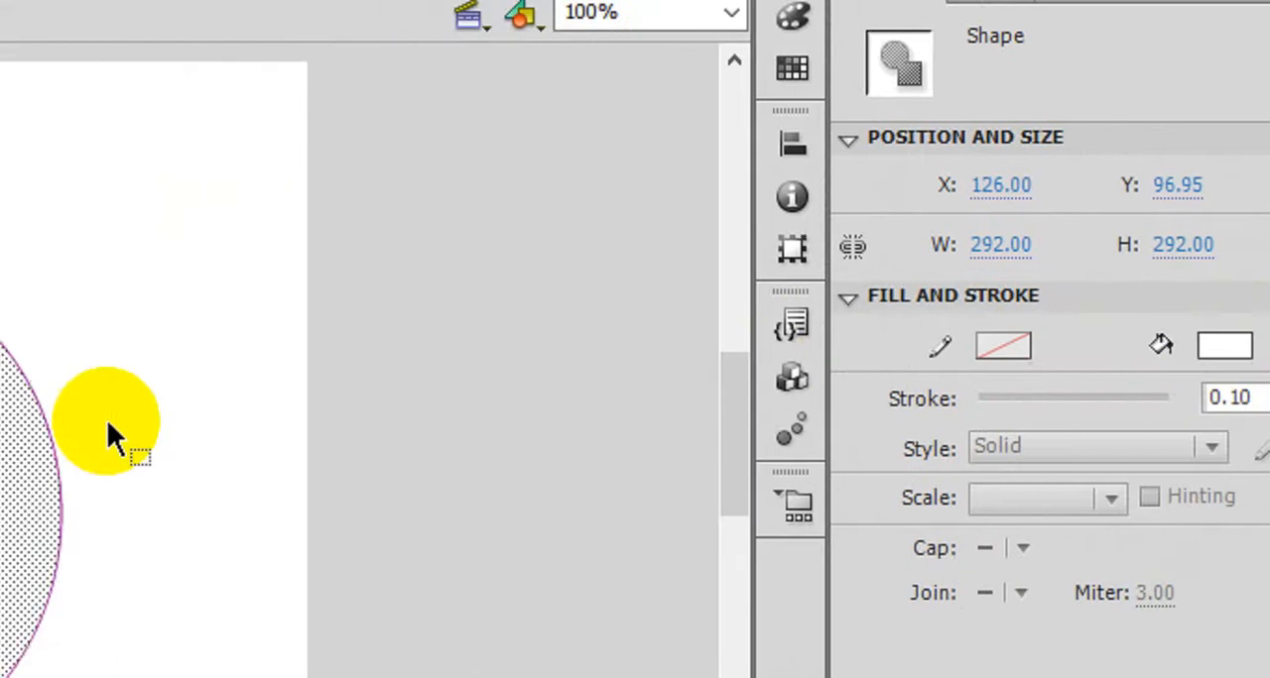
left_click(216, 420)
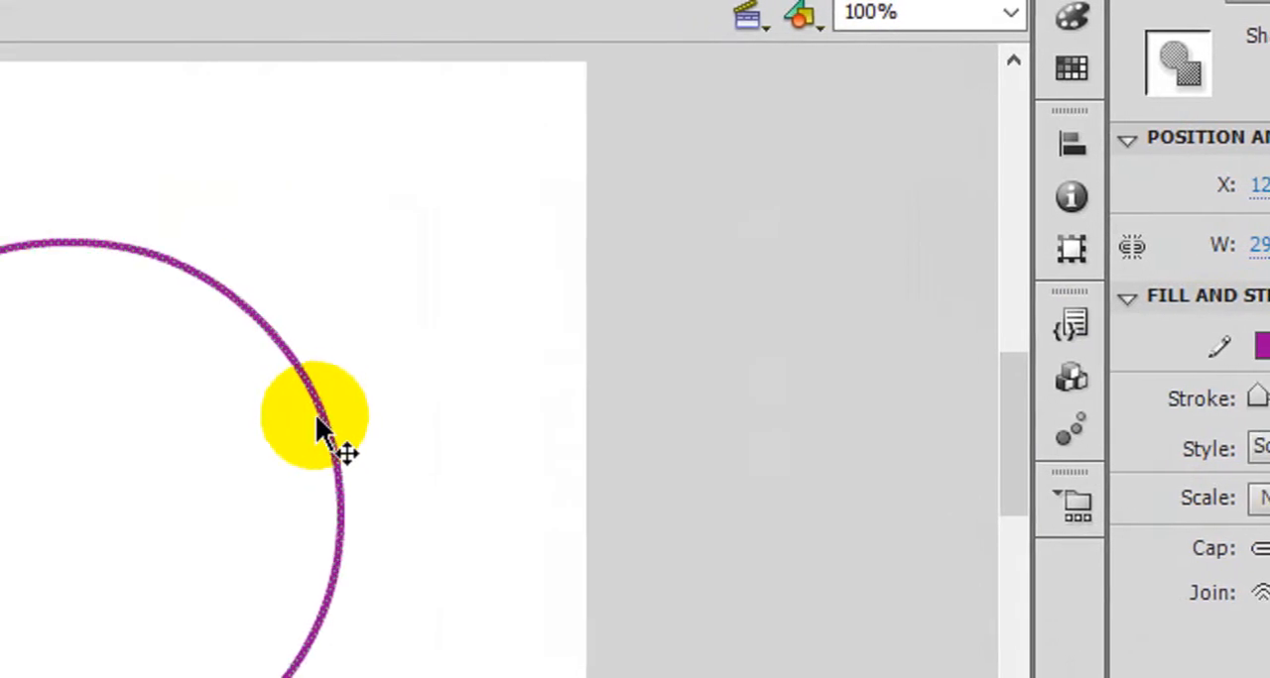
key("Delete")
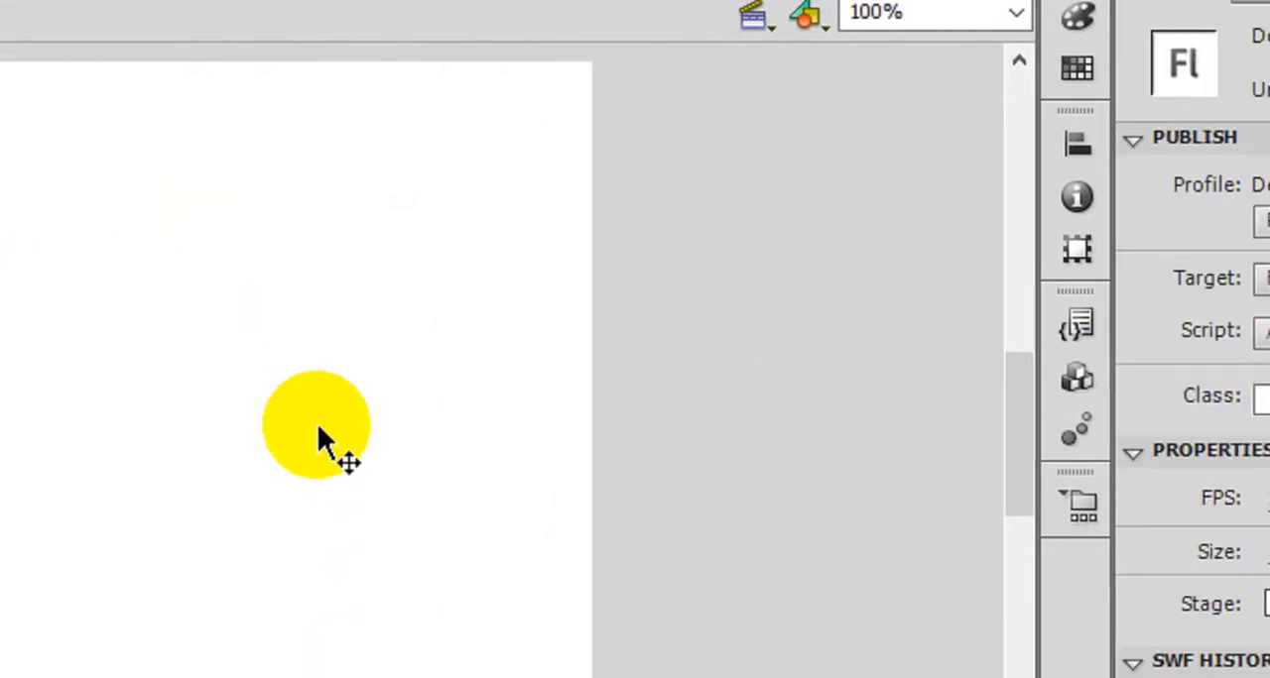
- Fill the circle with the red radial gradient and move it slightly up and to the right on the stage
left_click(317, 436)
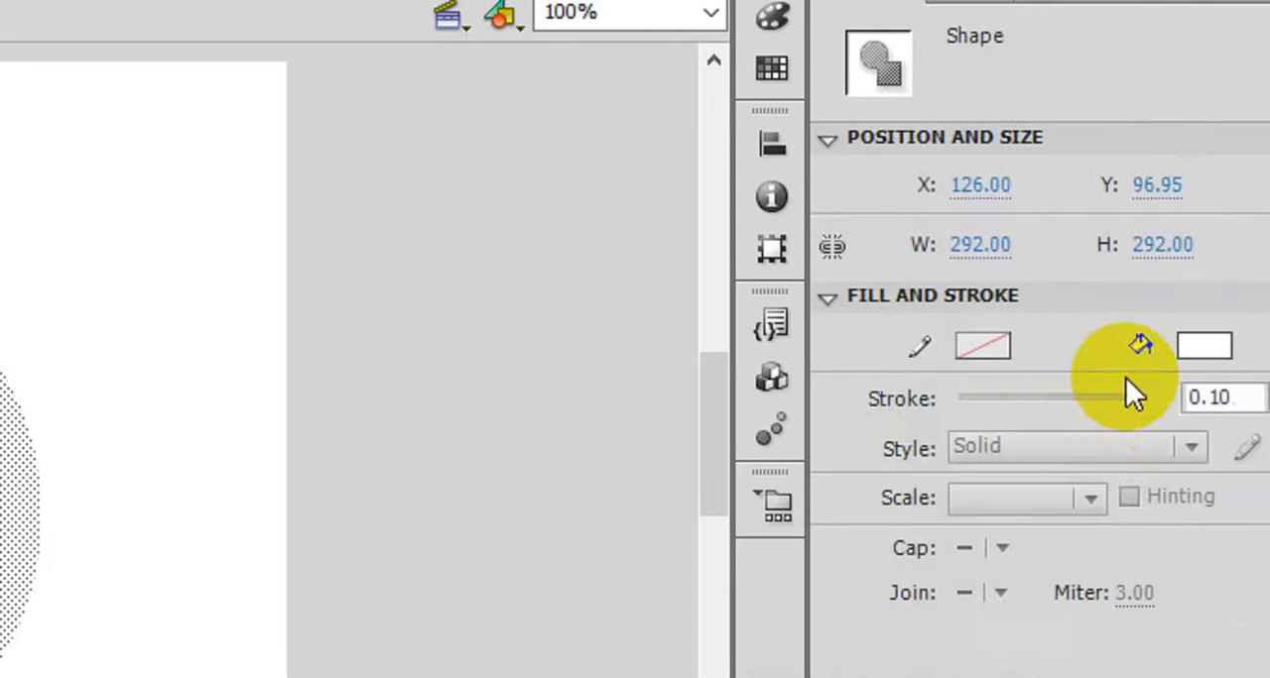
left_click(1091, 329)
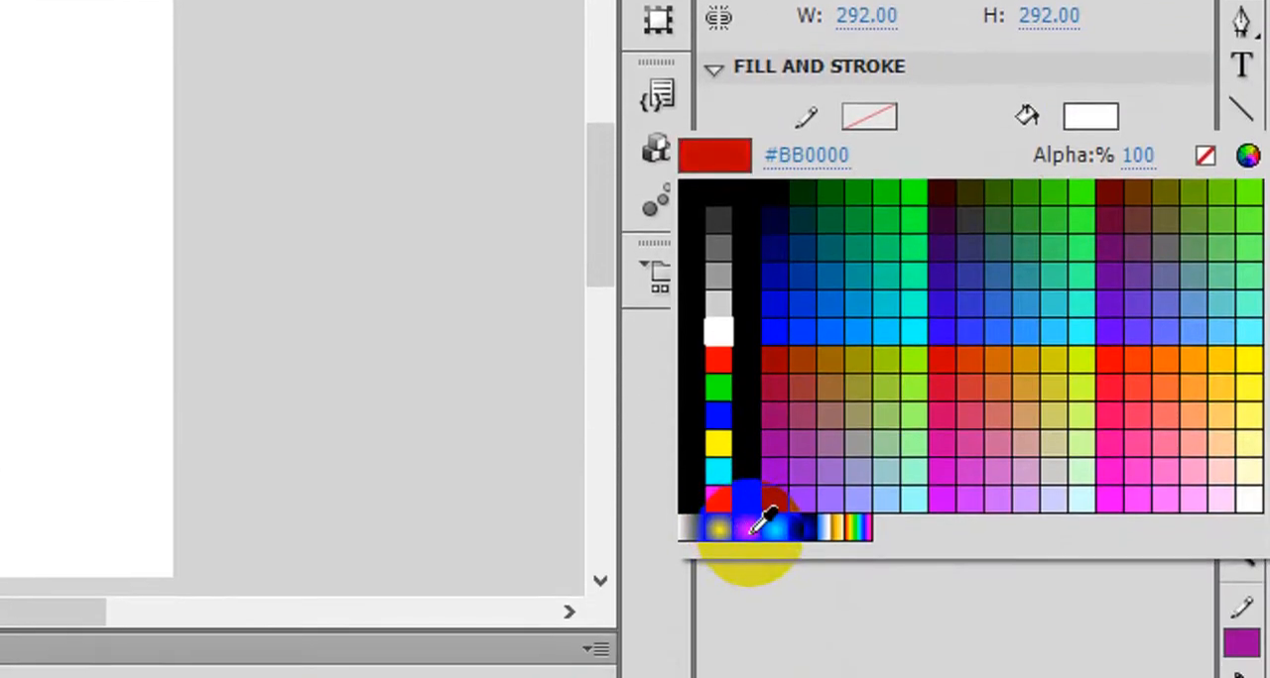
left_click(771, 523)
left_click_drag(294, 247, 318, 190)
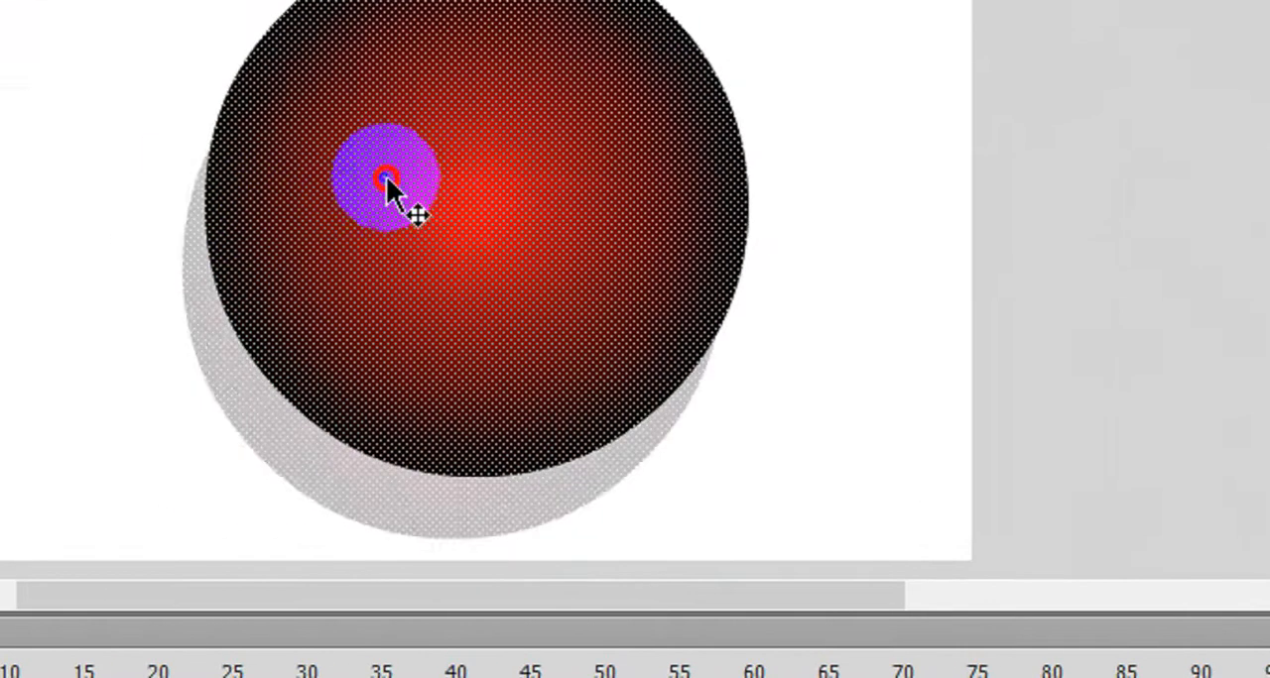
left_click(914, 128)
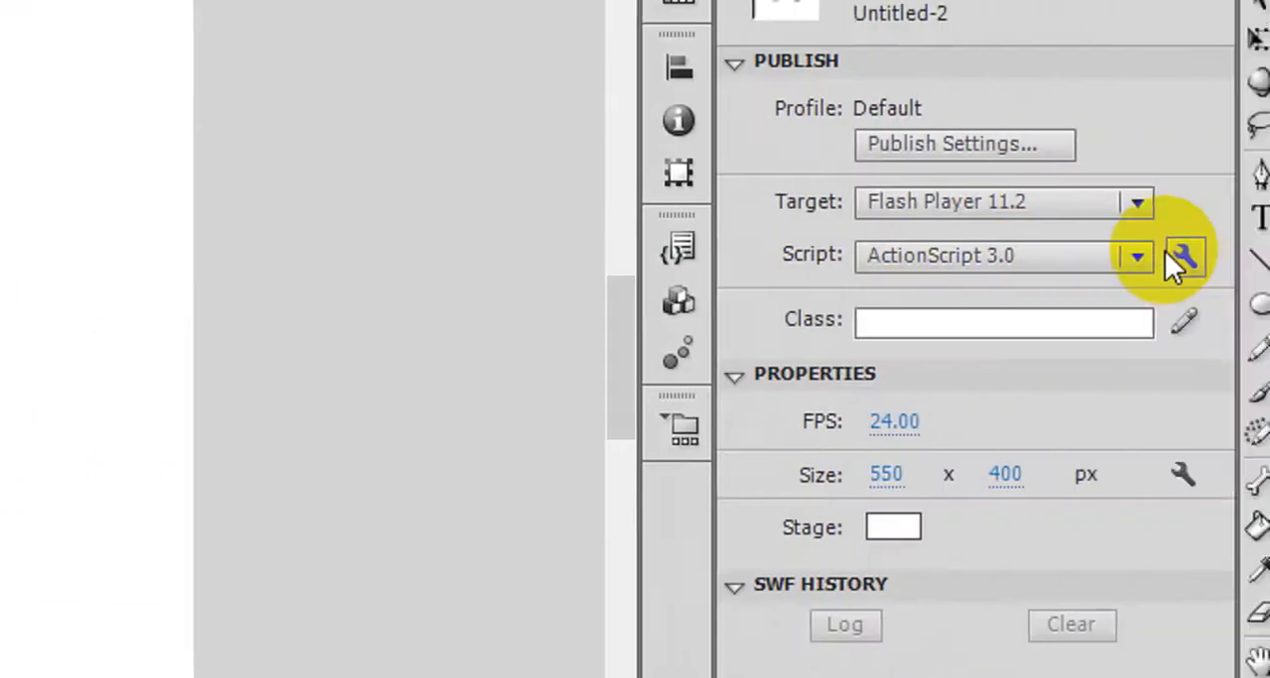
left_click(526, 462)
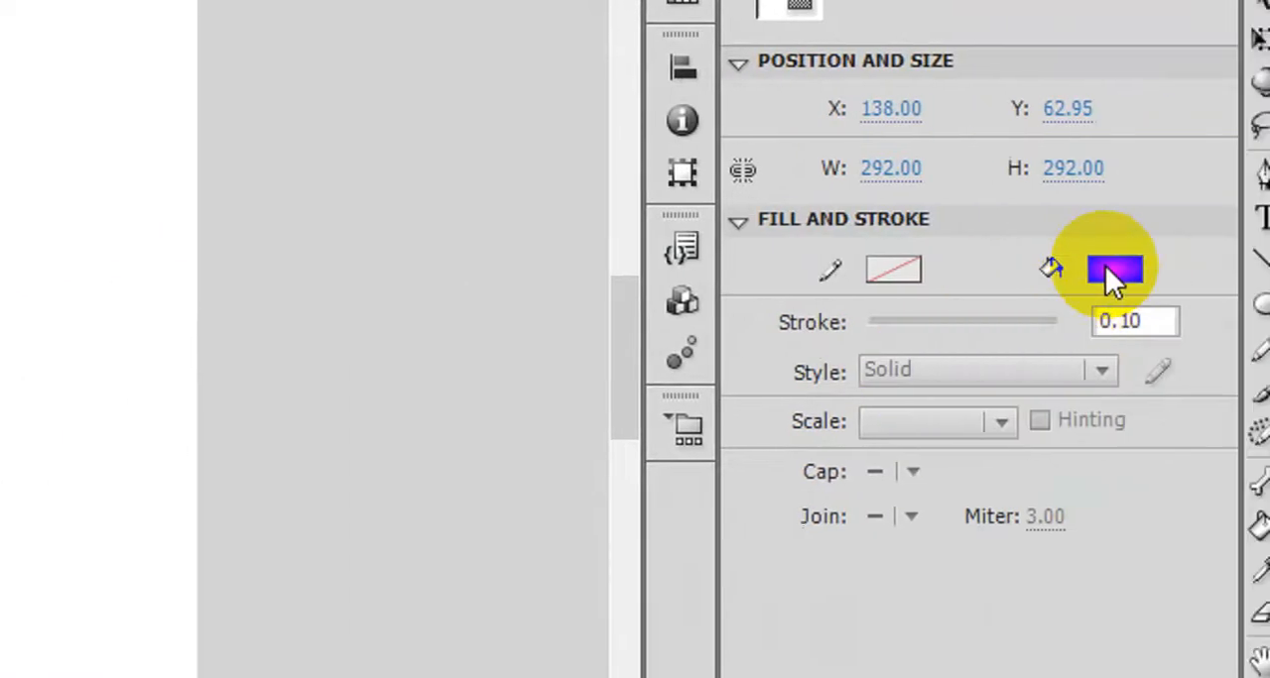
left_click(1105, 274)
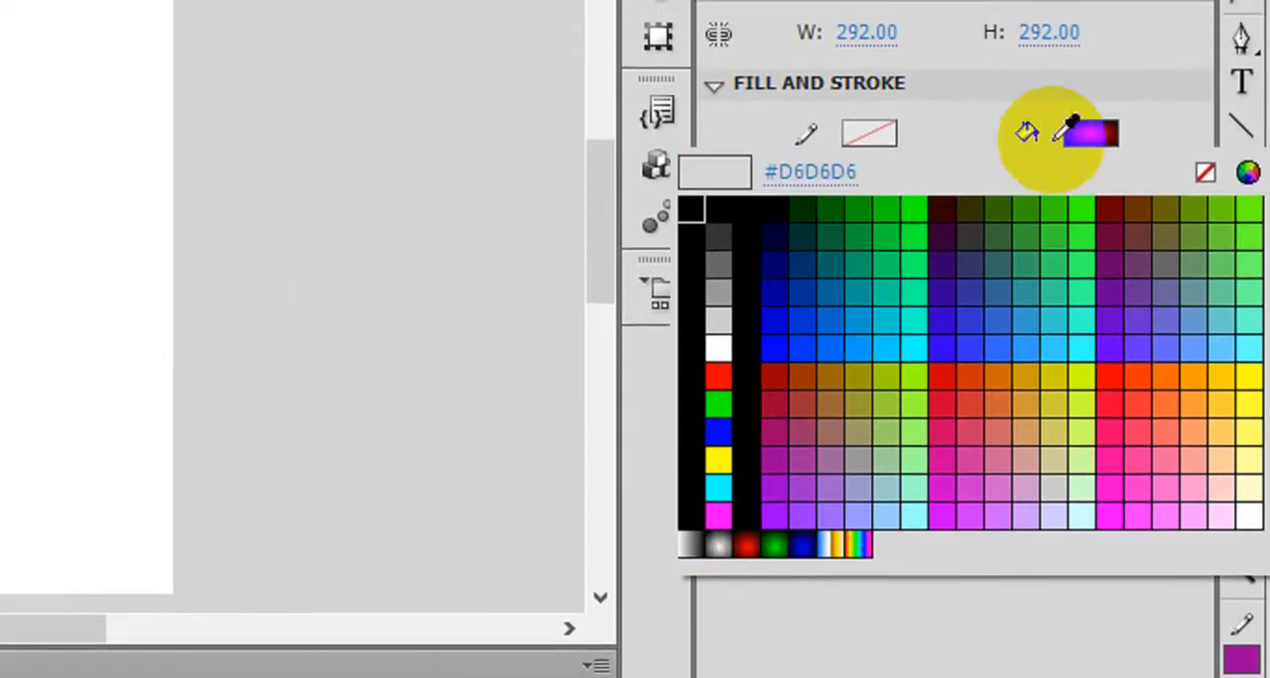
left_click(763, 508)
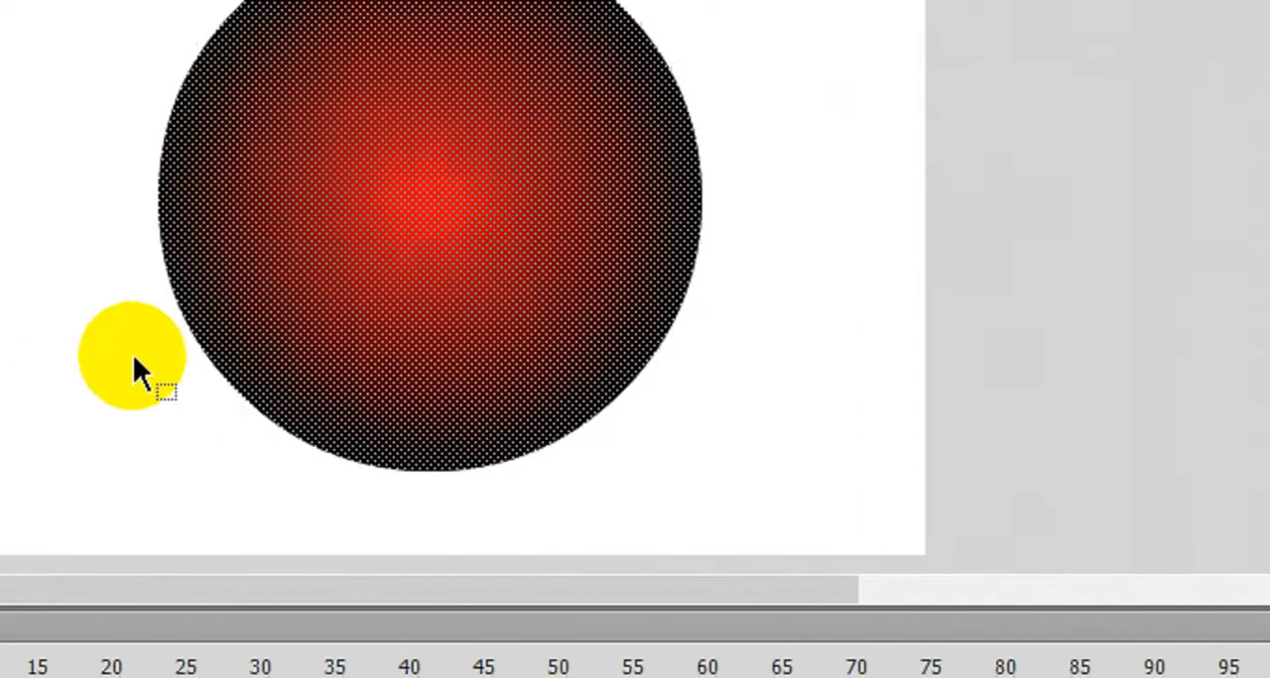
left_click(249, 249)
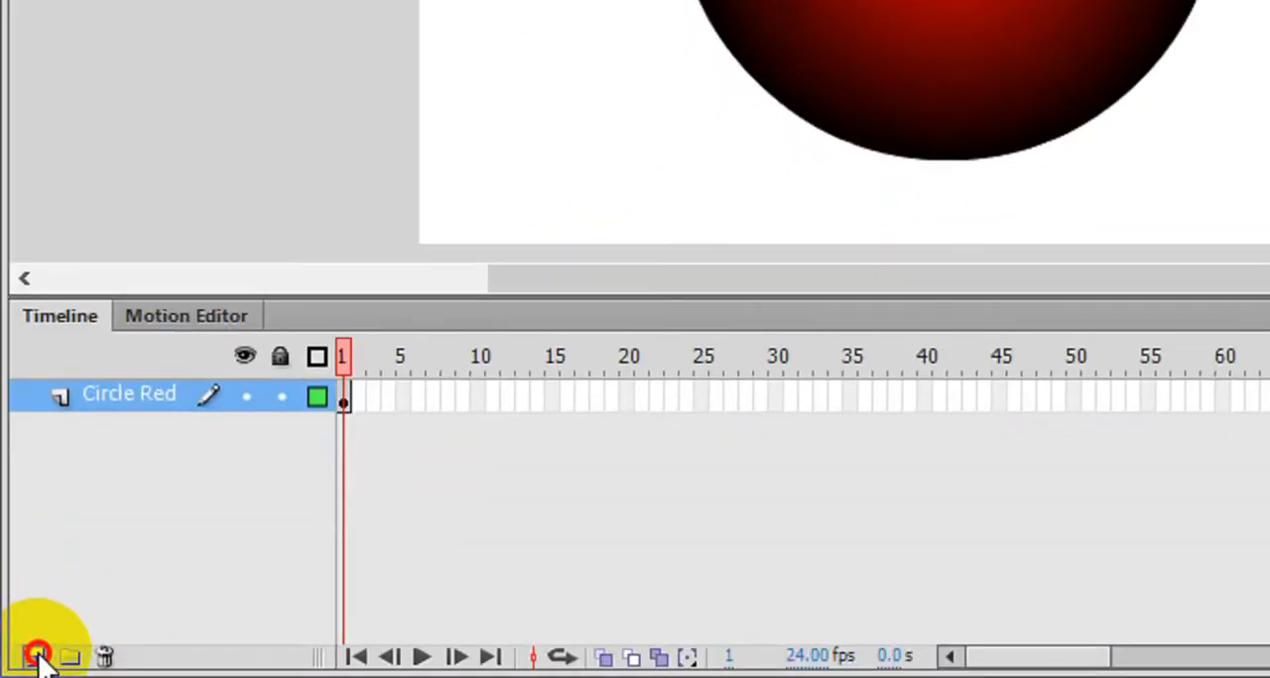
- Add a new layer above Circle Red and rename it as Circle Blue
left_click(35, 656)
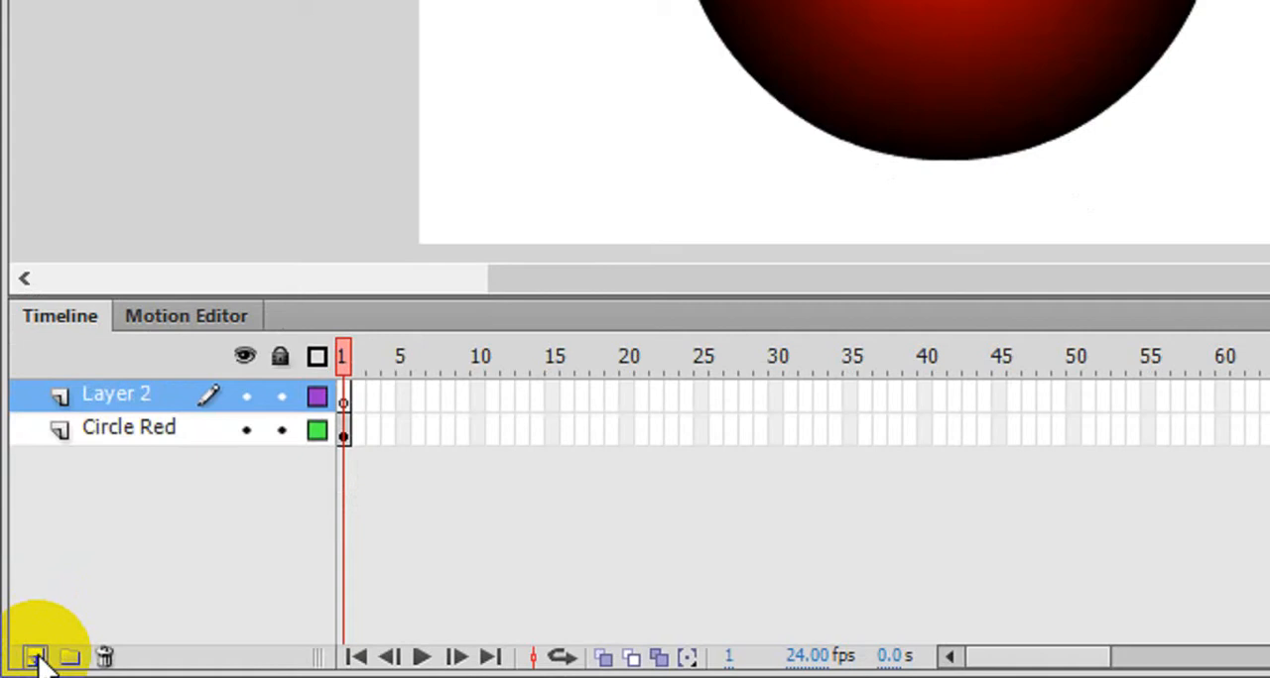
right_click(128, 393)
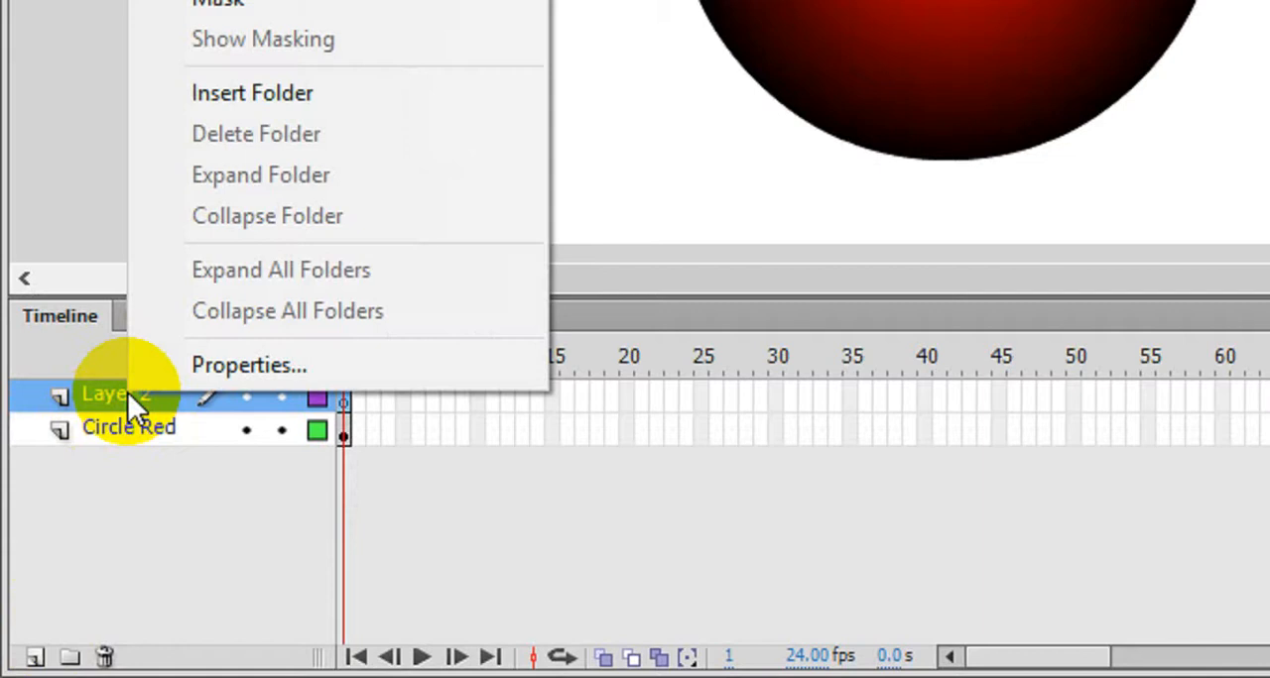
left_click(129, 480)
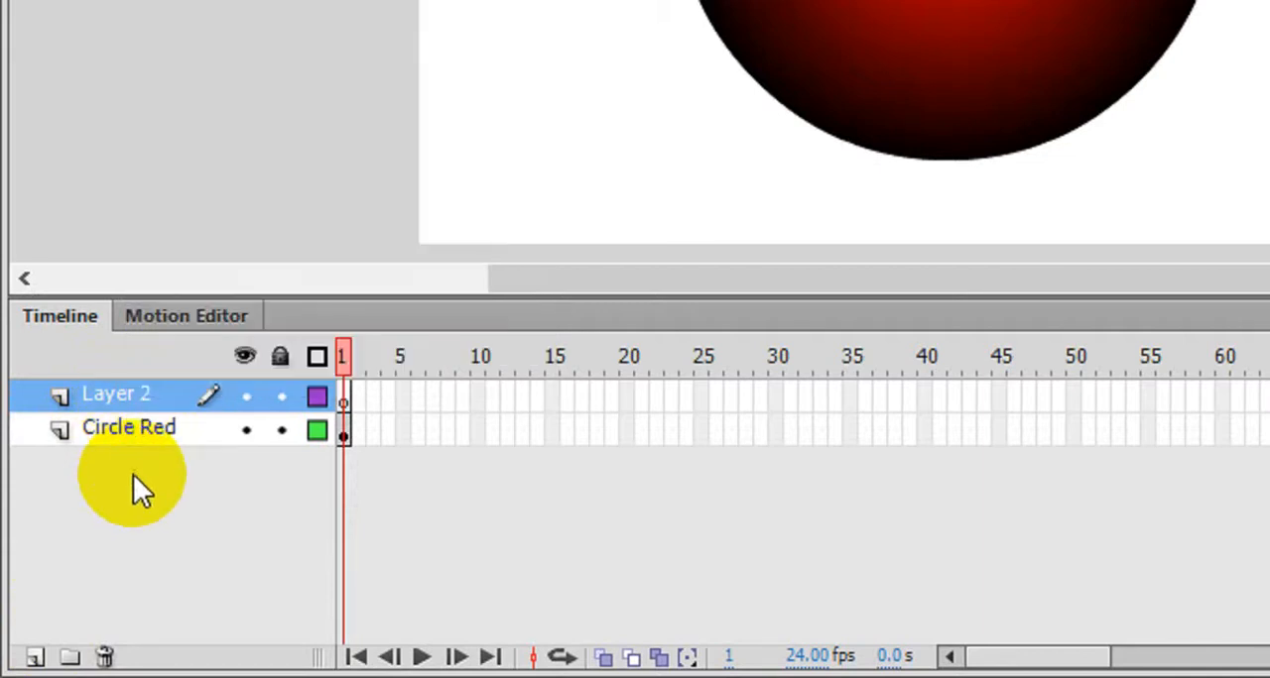
double_click(122, 396)
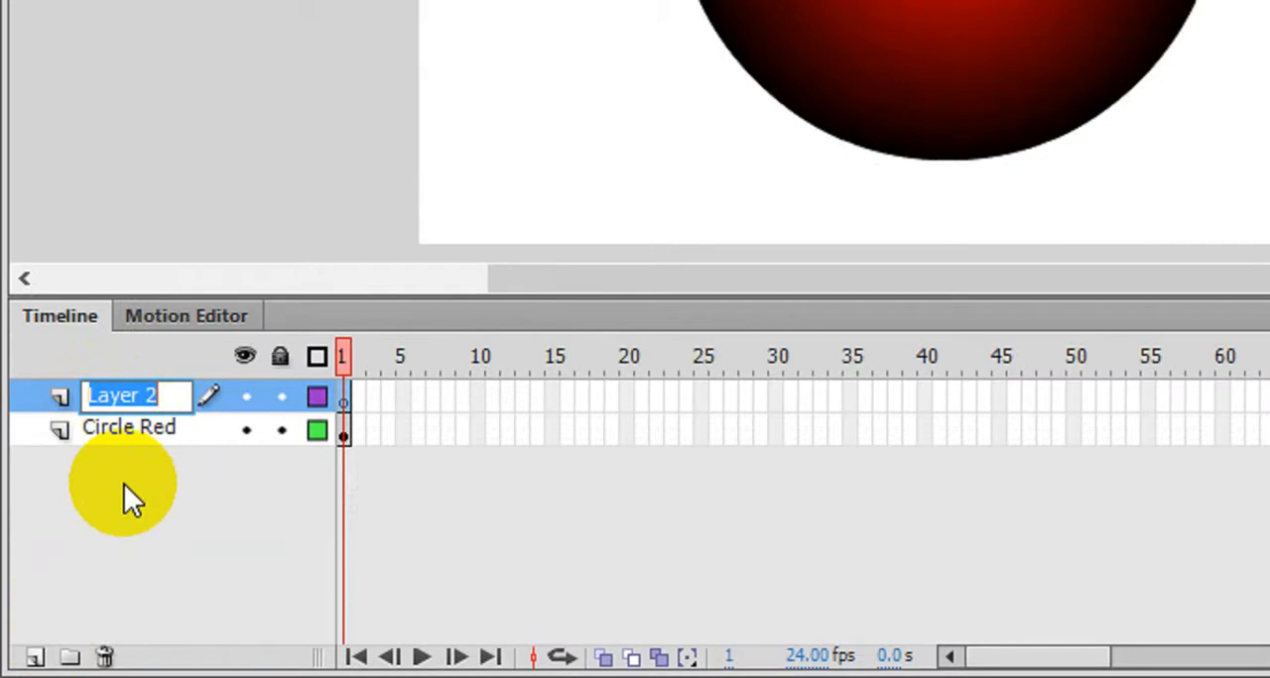
type("Circle ")
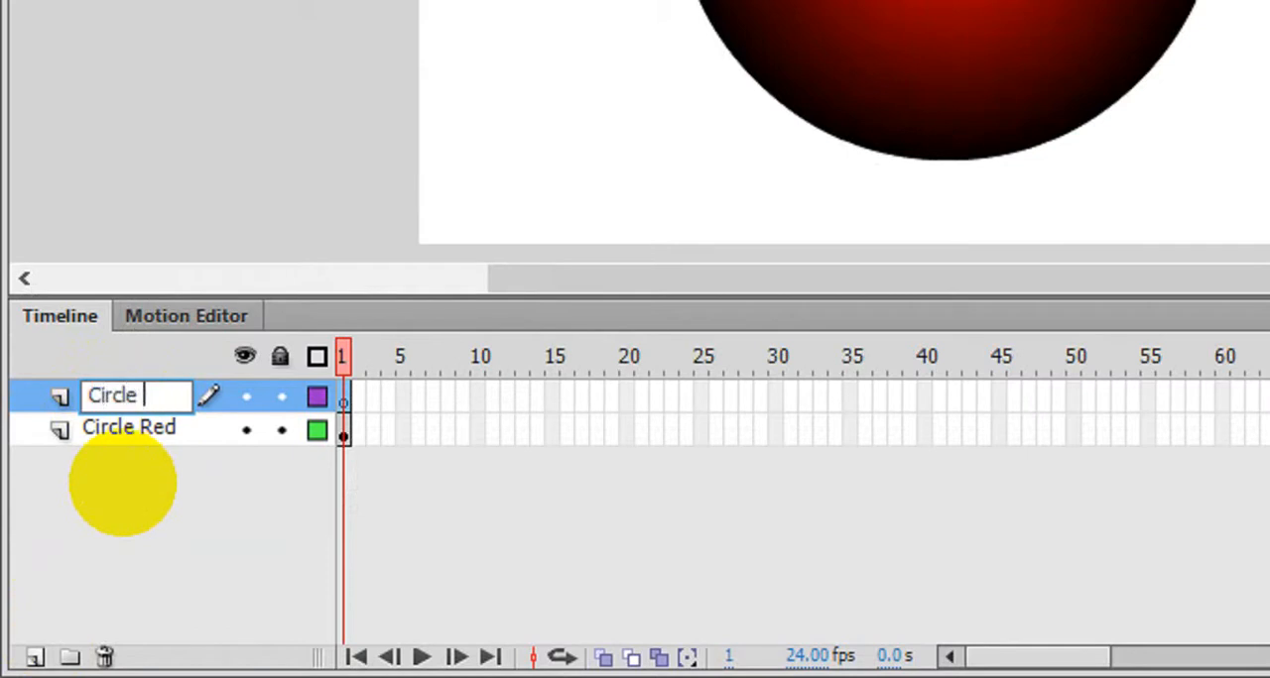
type("Blue")
key("Return")
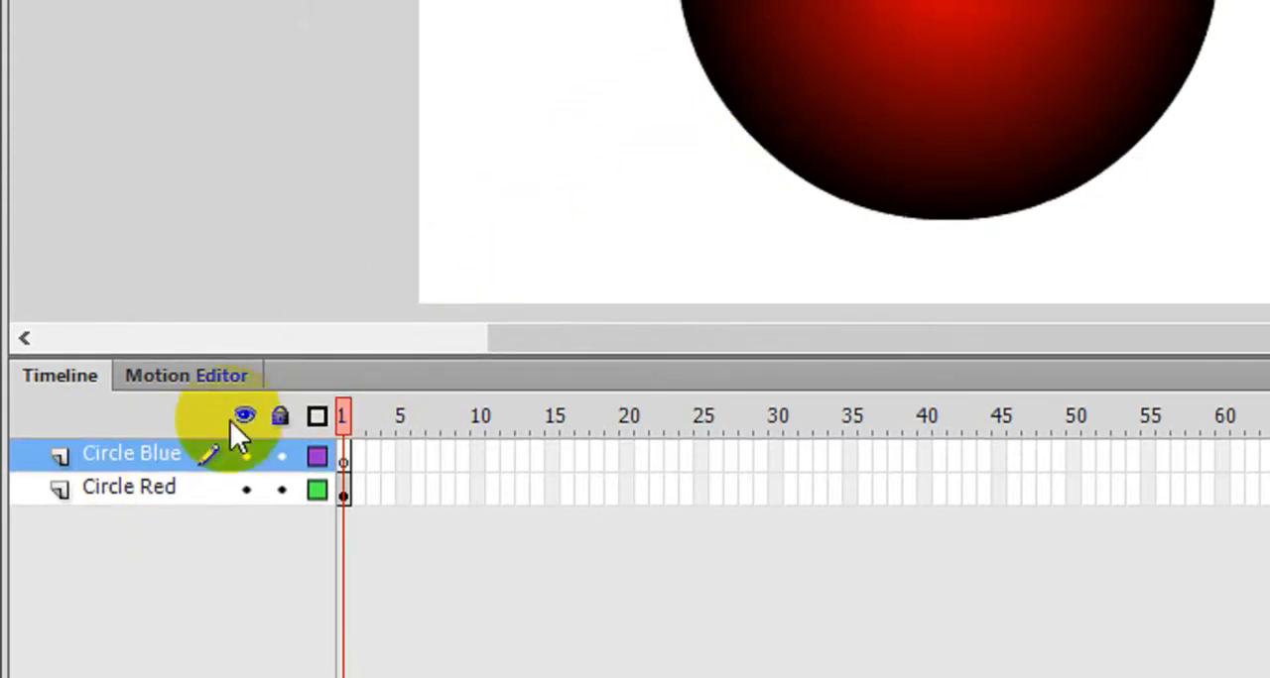
- Copy the red circle from the Circle Red layer and make Circle Blue the active layer
left_click(133, 486)
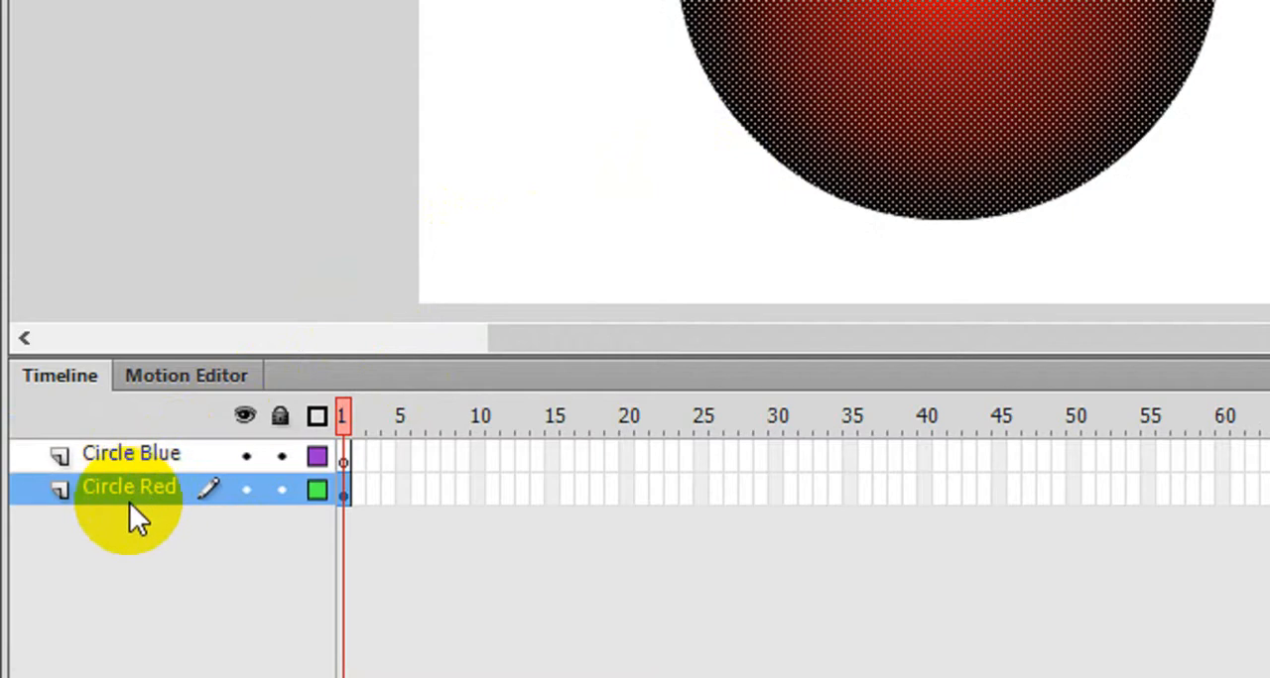
left_click(133, 457)
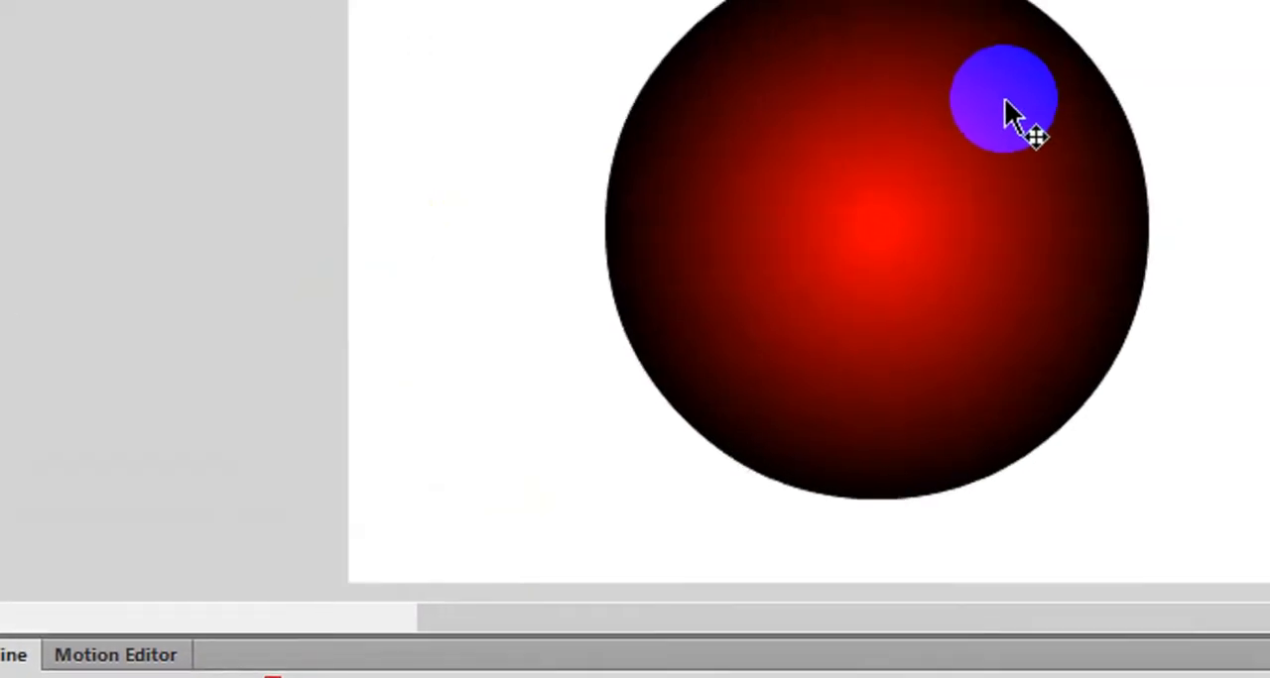
left_click_drag(1004, 99, 807, 311)
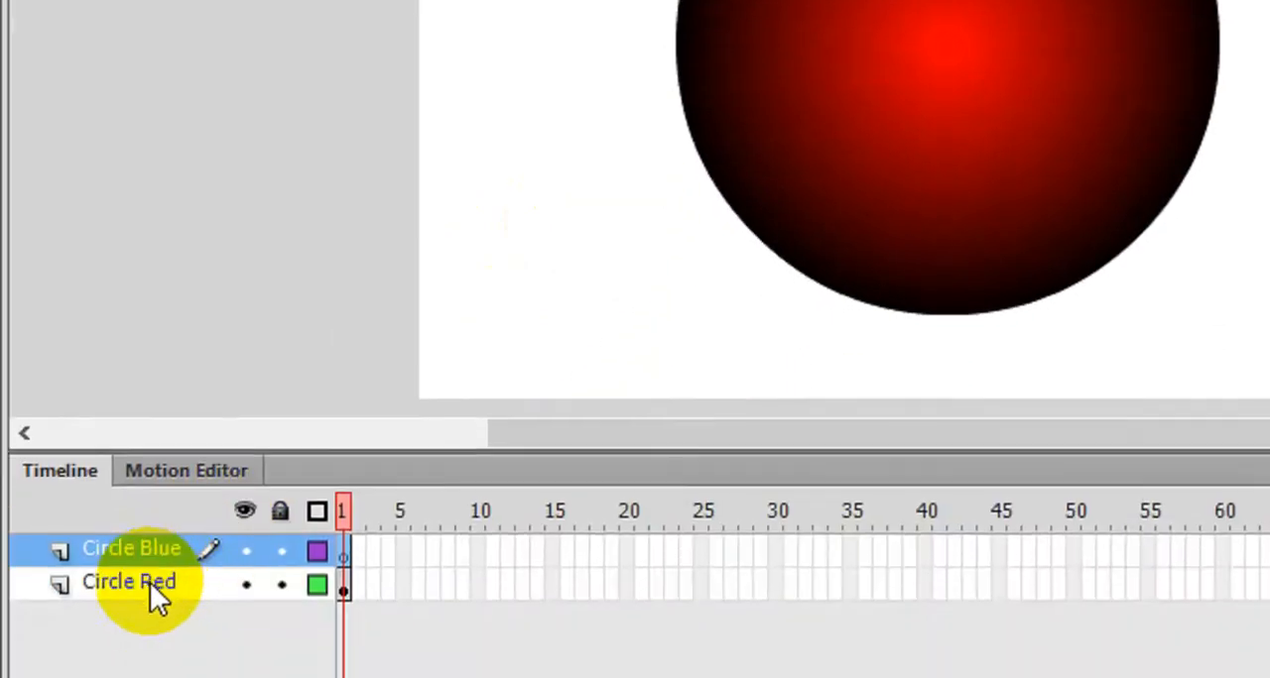
left_click(150, 582)
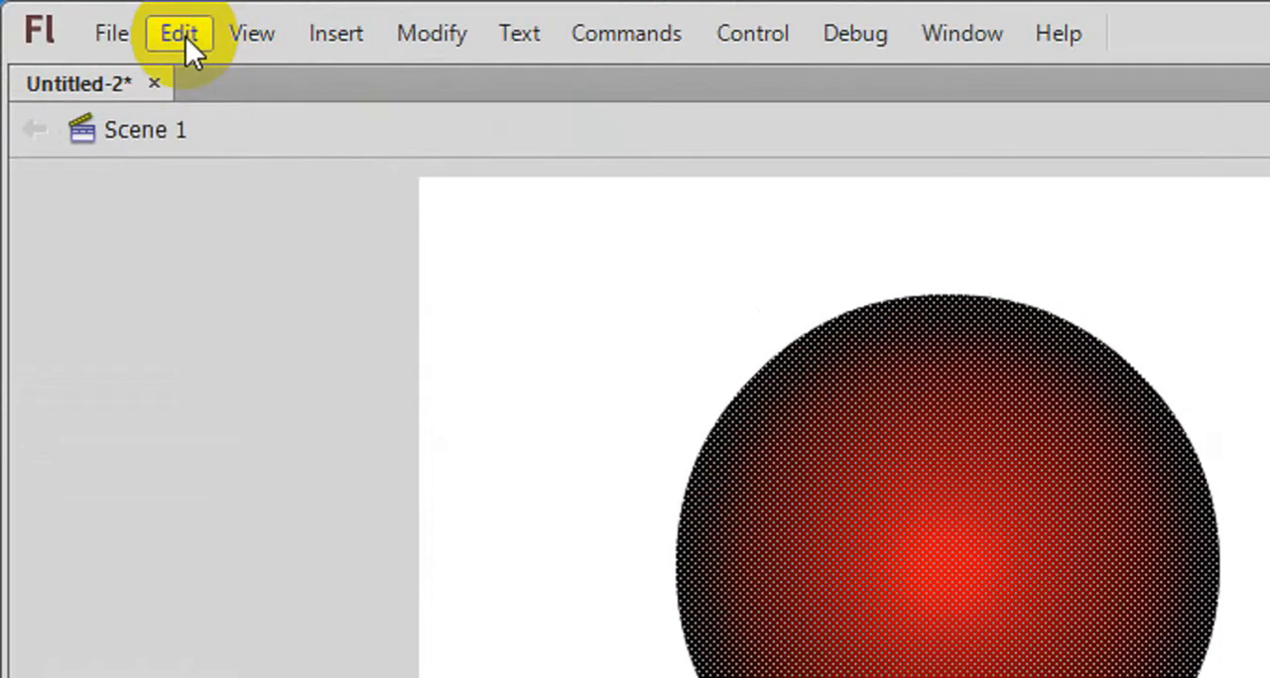
left_click(186, 37)
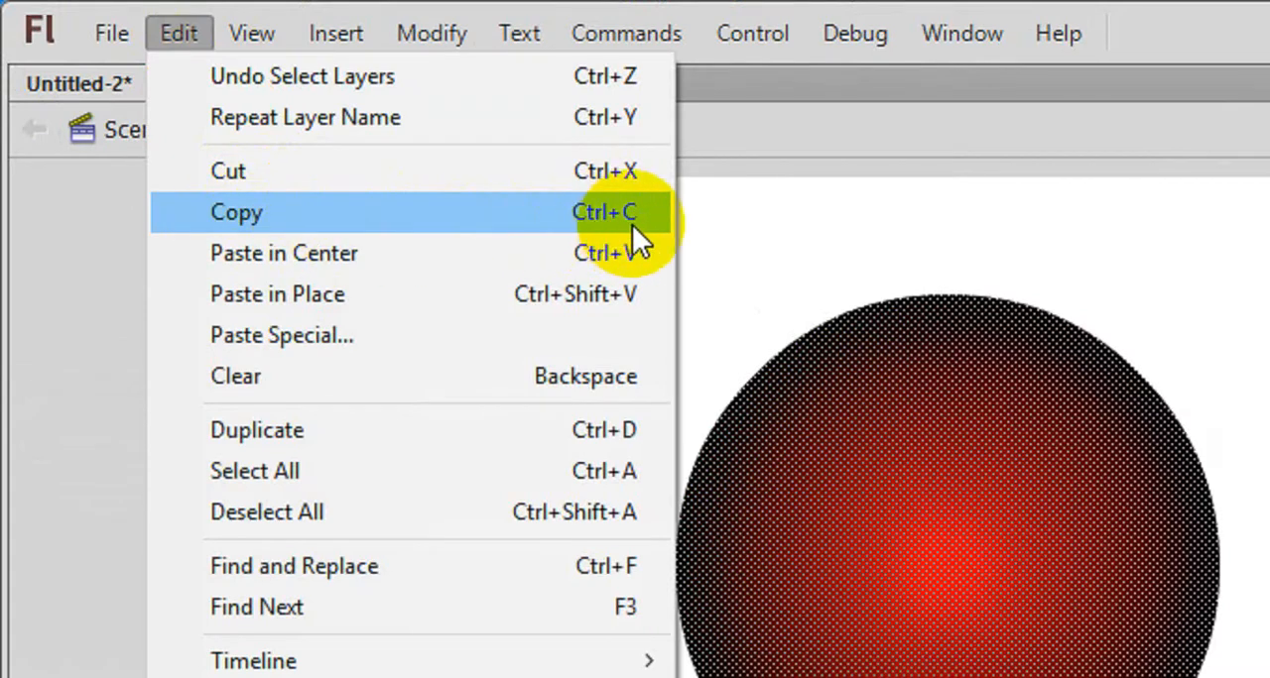
left_click(371, 206)
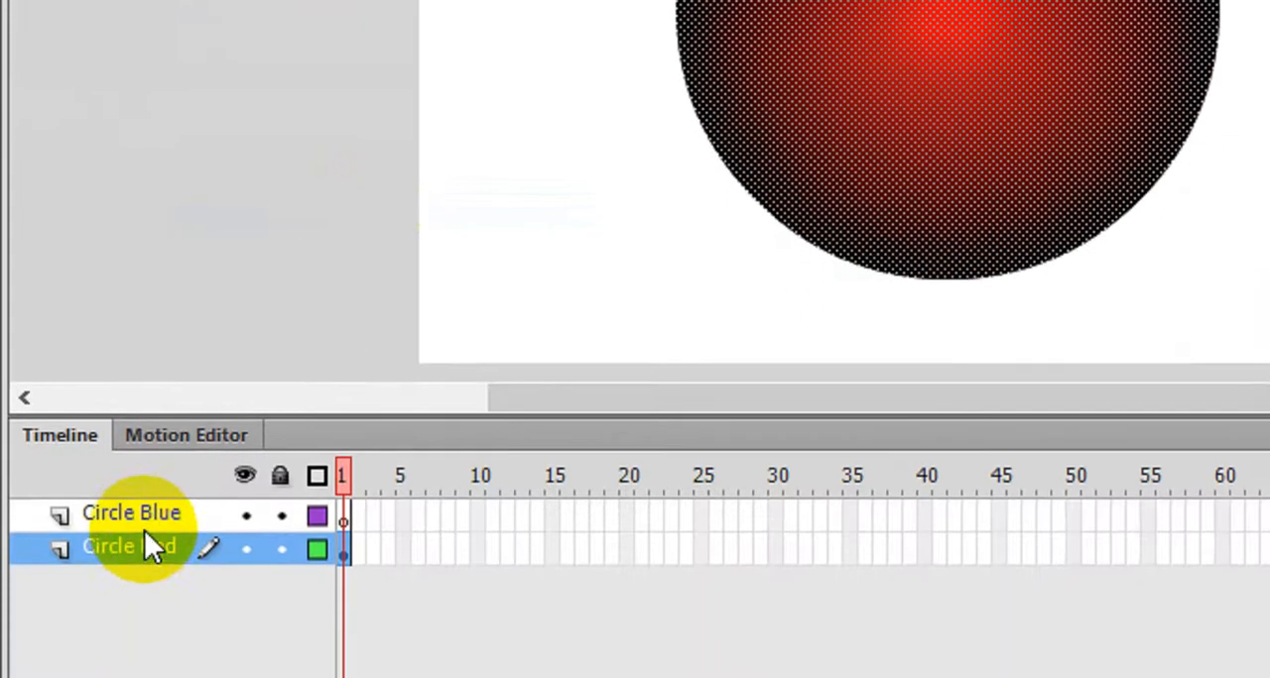
left_click(152, 588)
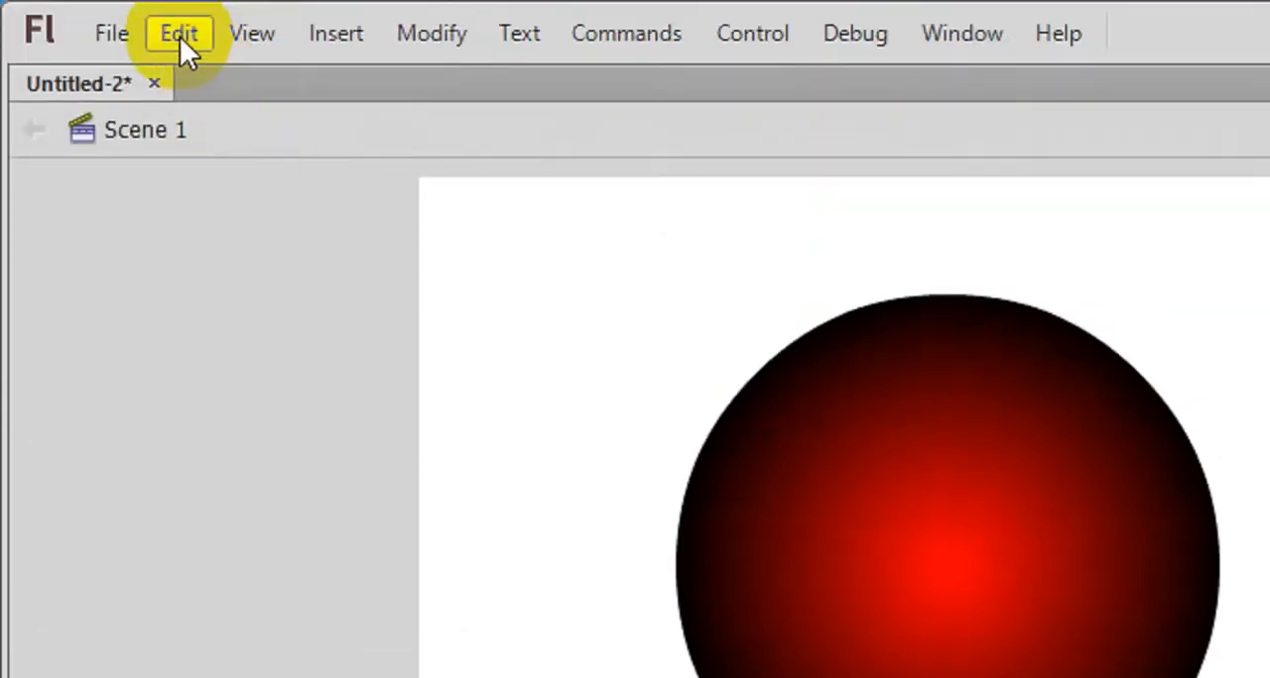
- Try pasting the copied circle with Paste in Center on the Circle Blue layer, and undo the paste
left_click(179, 36)
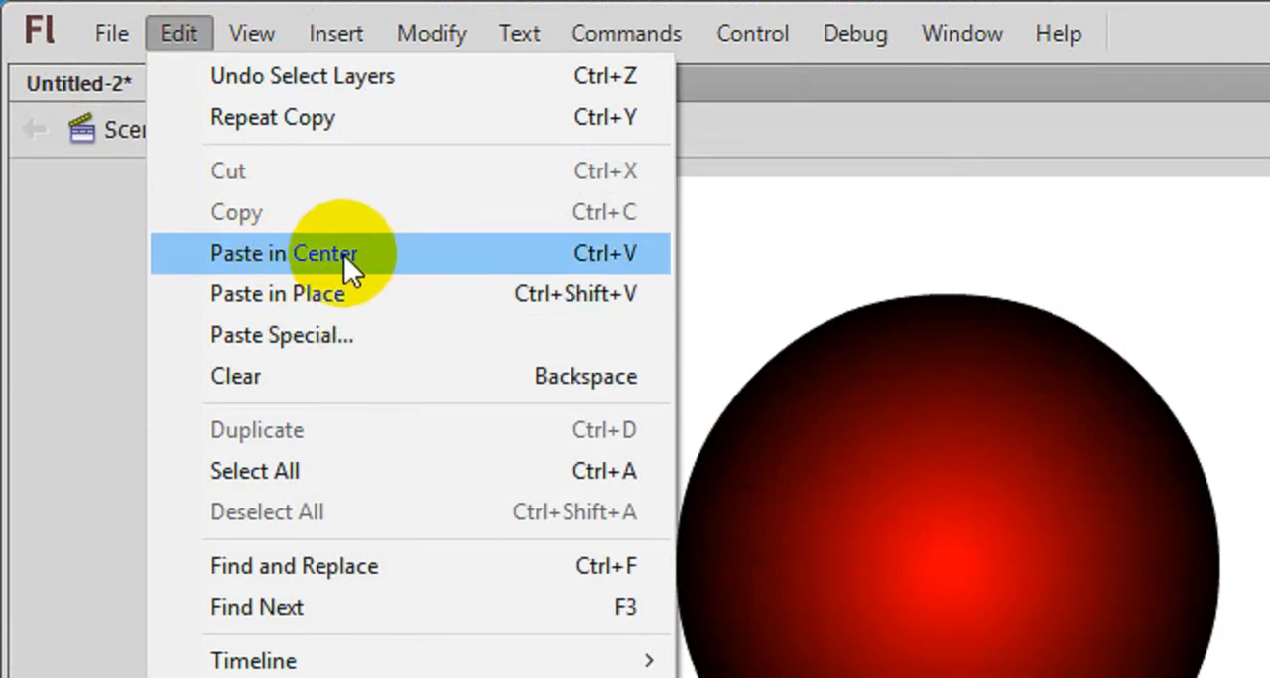
left_click(394, 265)
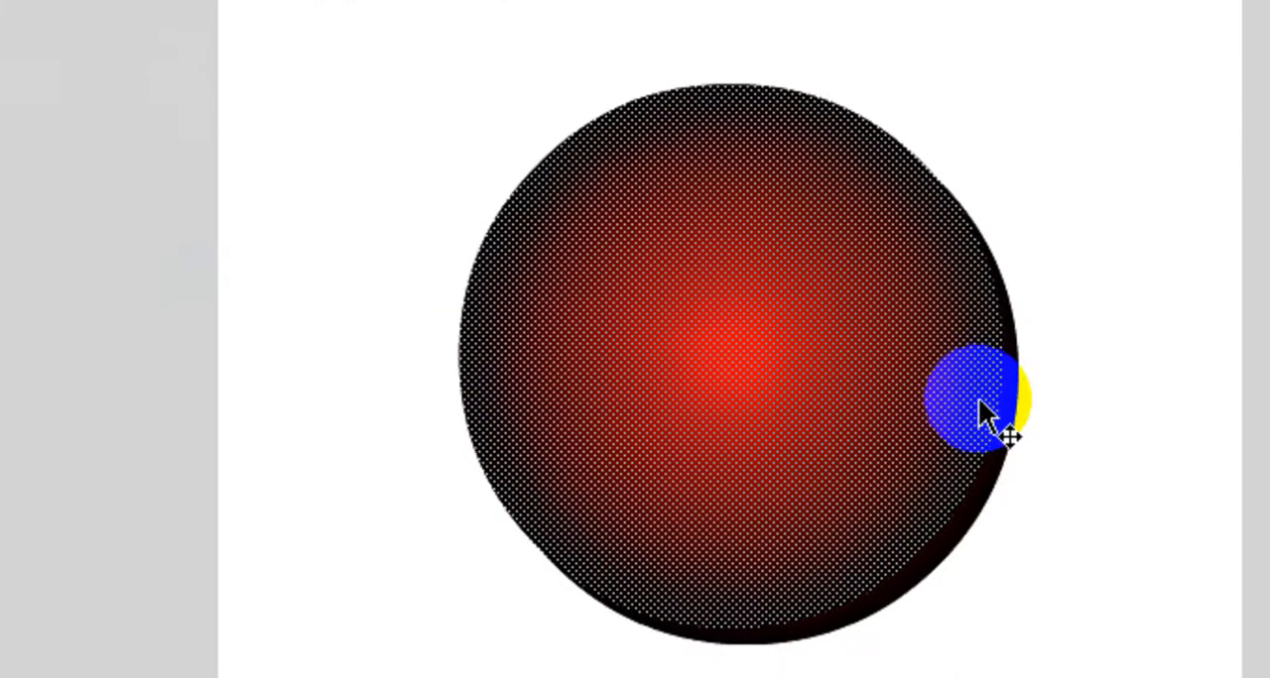
left_click_drag(979, 401, 1096, 444)
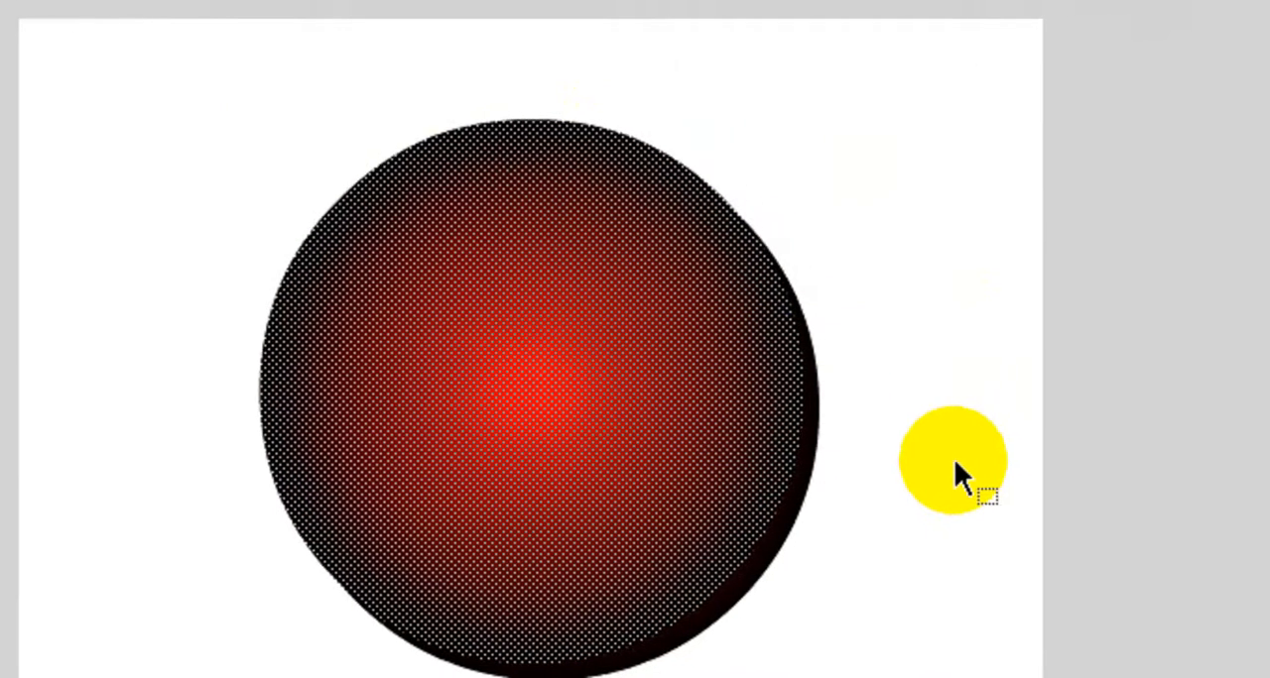
key("ctrl+z")
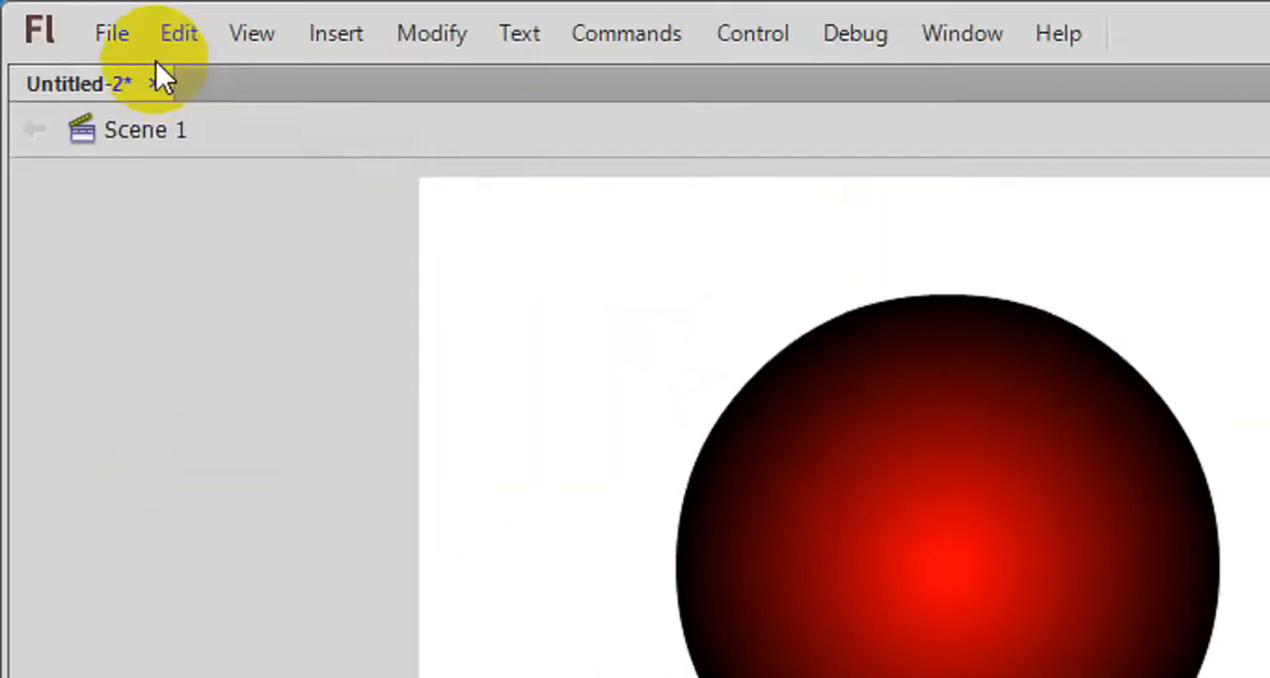
- Paste the copied circle in place on the Circle Blue layer and fill it with the blue radial gradient
left_click(166, 42)
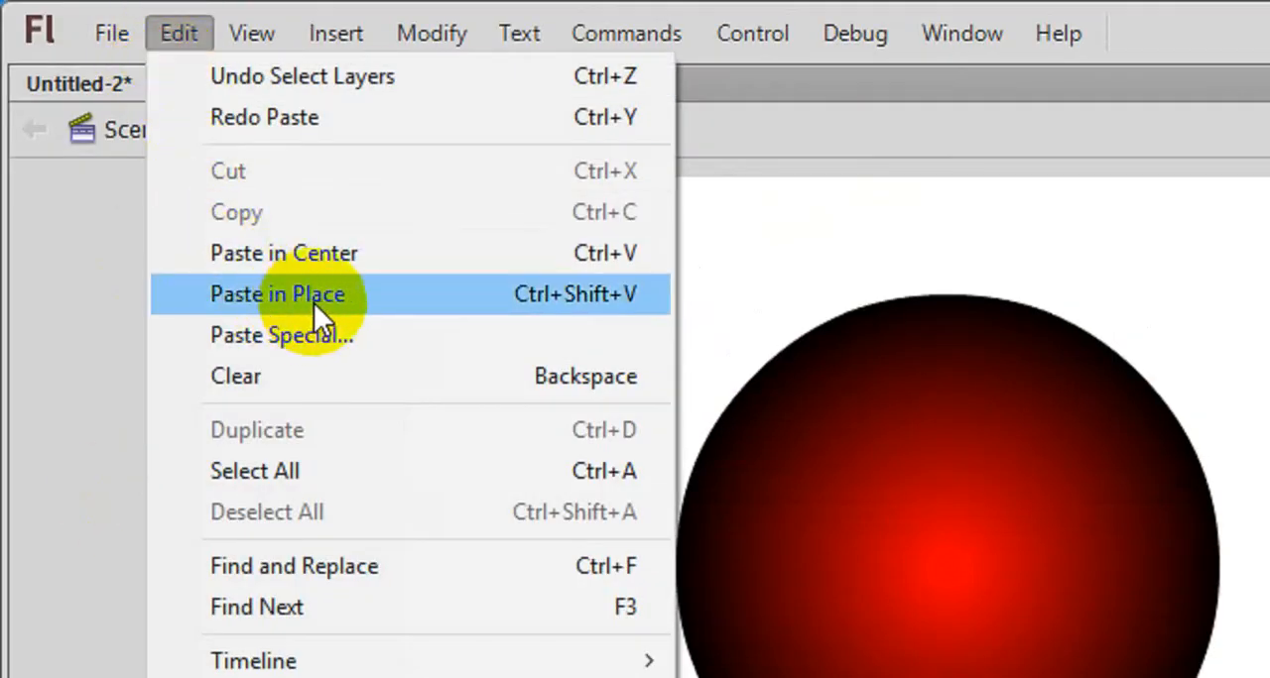
left_click(515, 302)
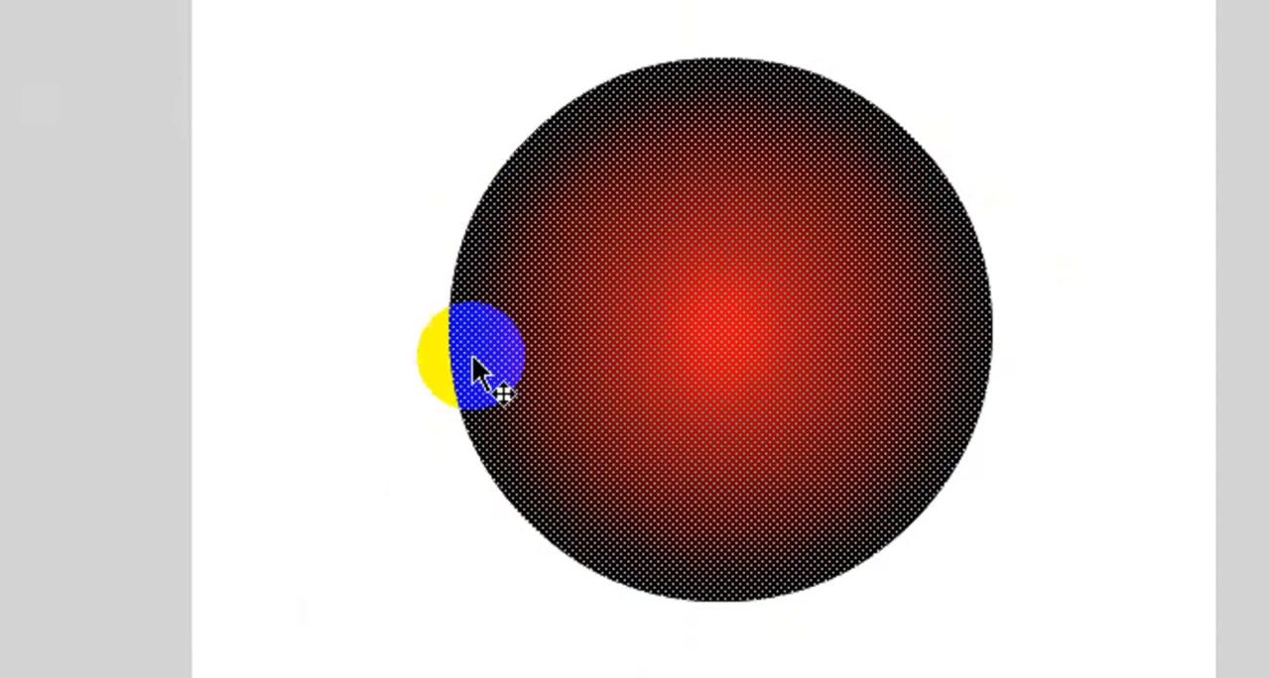
left_click_drag(472, 357, 487, 369)
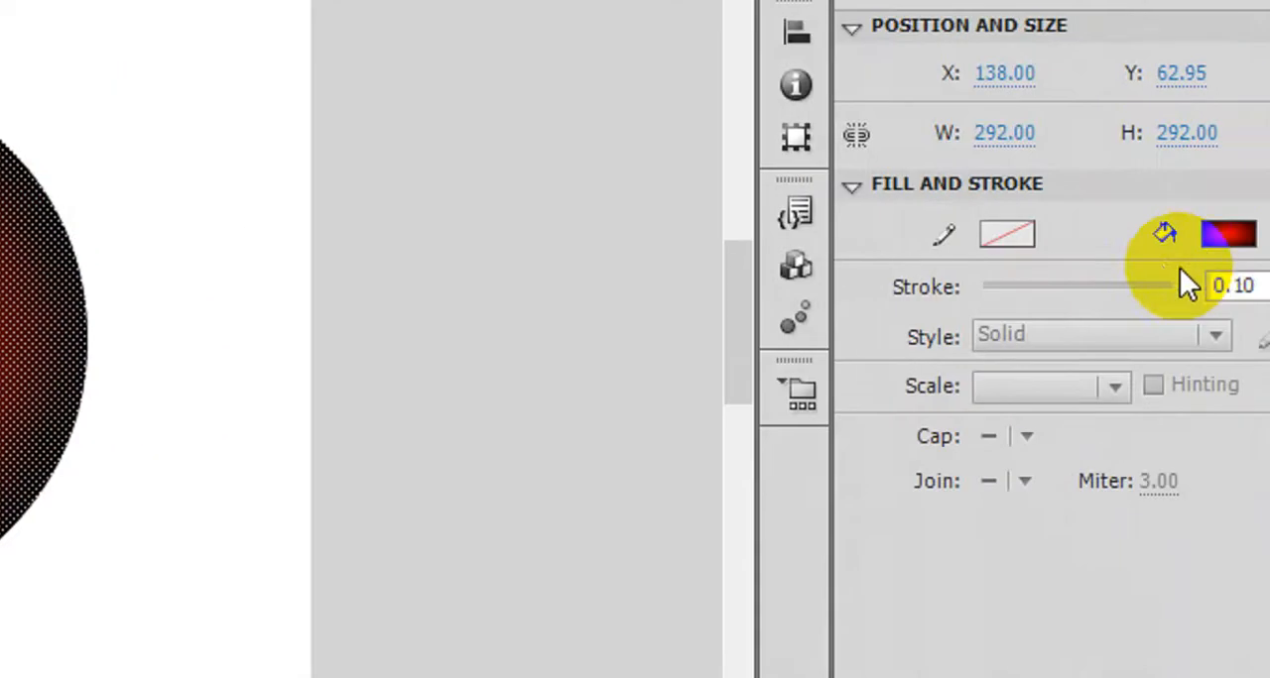
left_click(1090, 221)
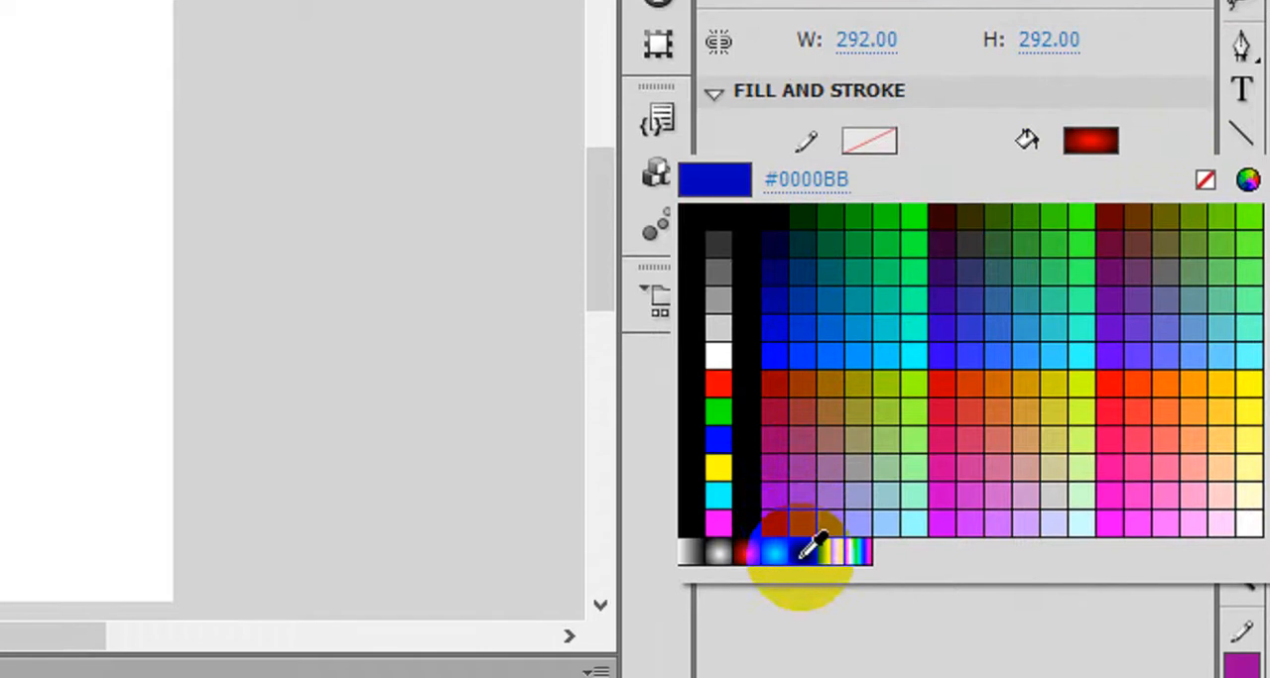
left_click(801, 635)
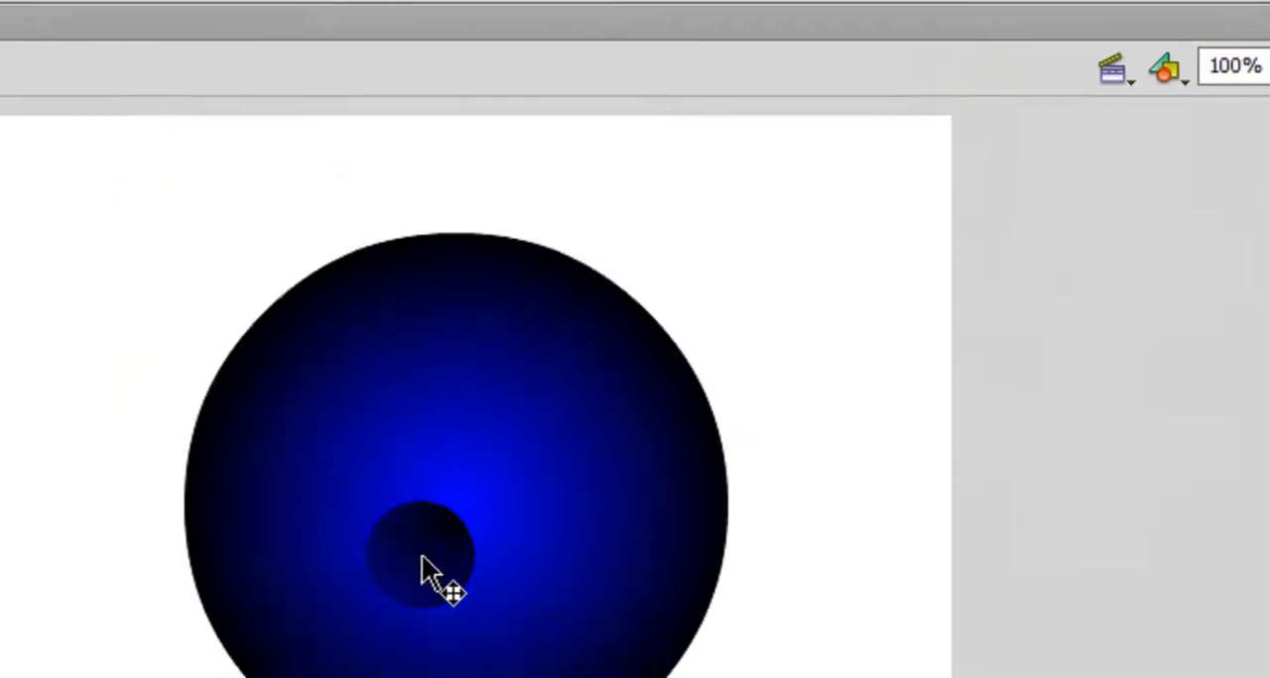
- Try moving the blue circle aside to uncover the red circle beneath it, and undo the move
left_click_drag(350, 308, 626, 242)
left_click(709, 467)
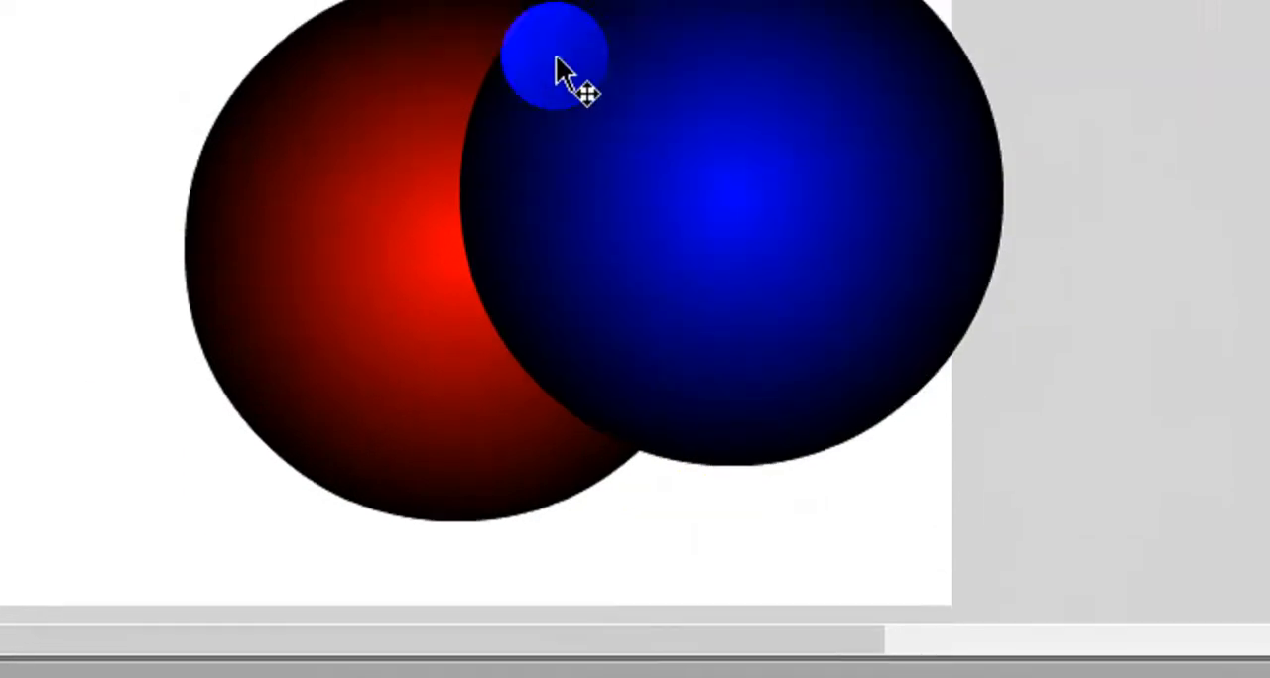
left_click(479, 154)
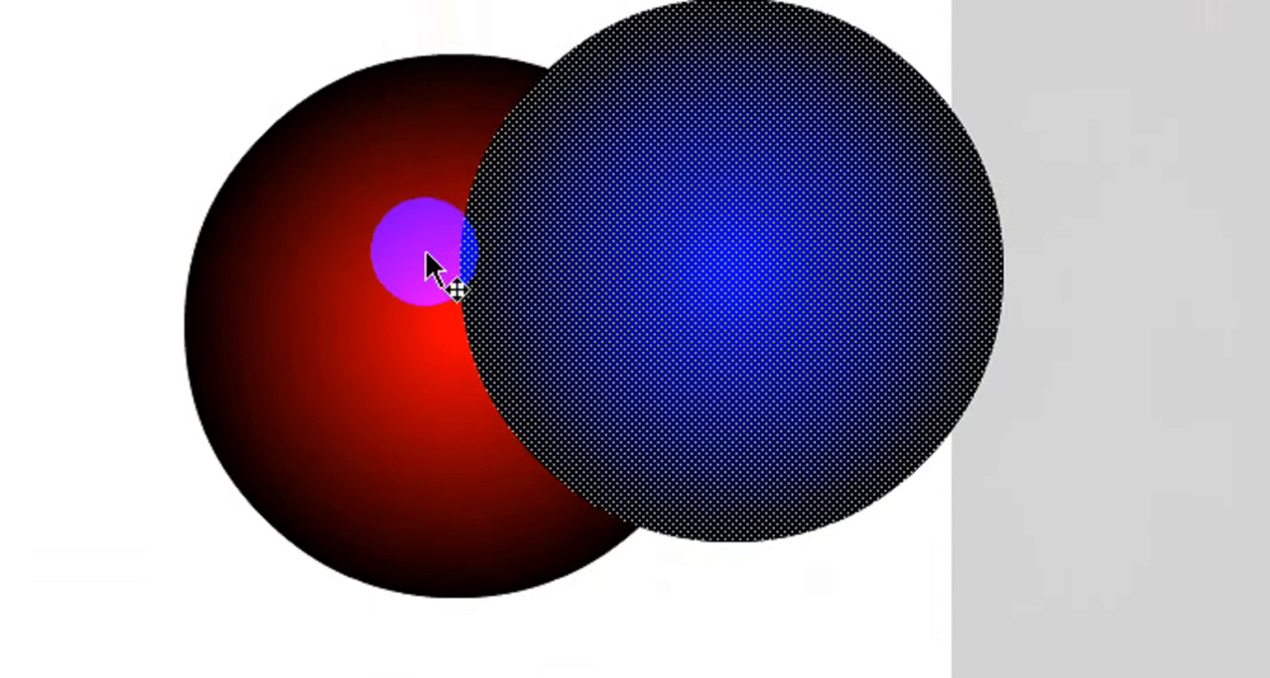
key("ctrl+z")
left_click(784, 169)
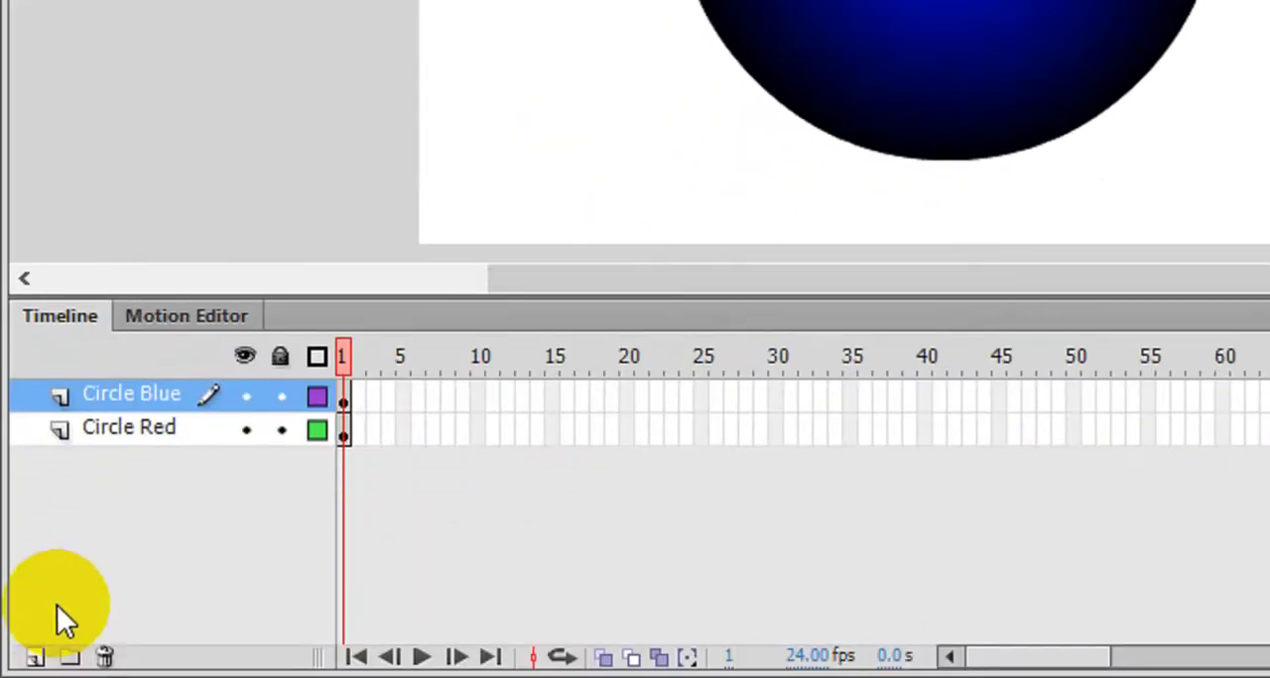
- Add a new layer above Circle Blue and rename it as Bar
left_click(35, 657)
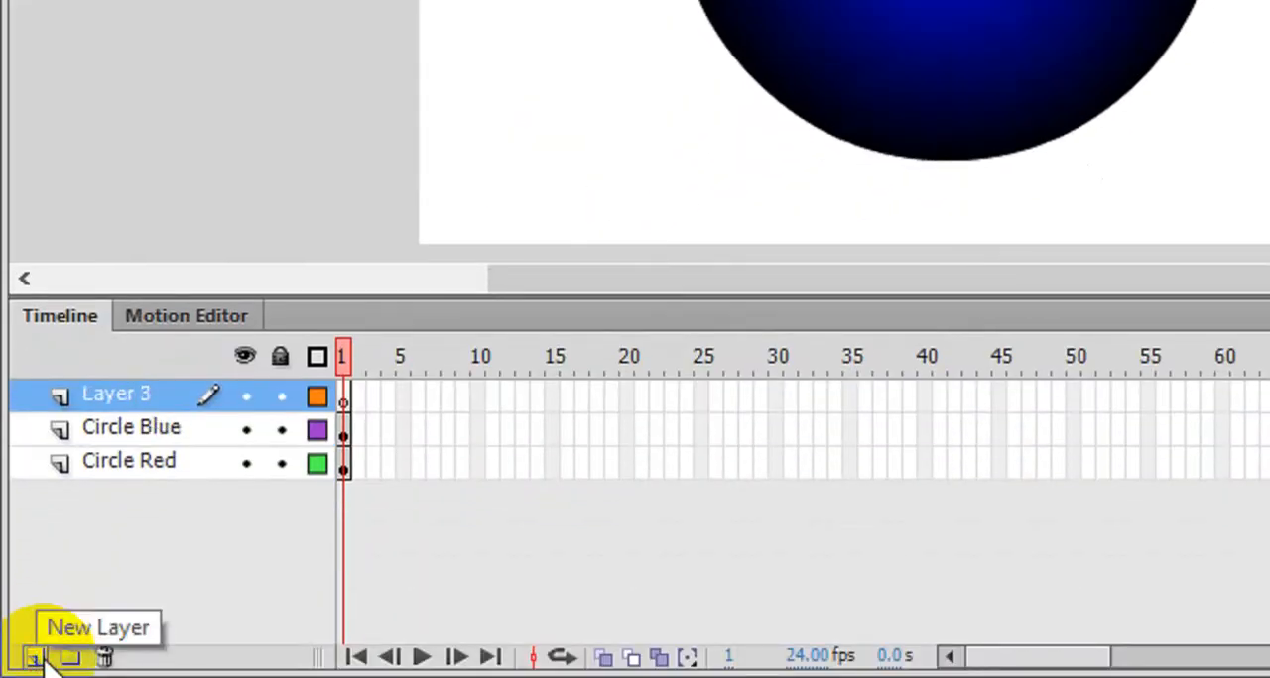
double_click(126, 394)
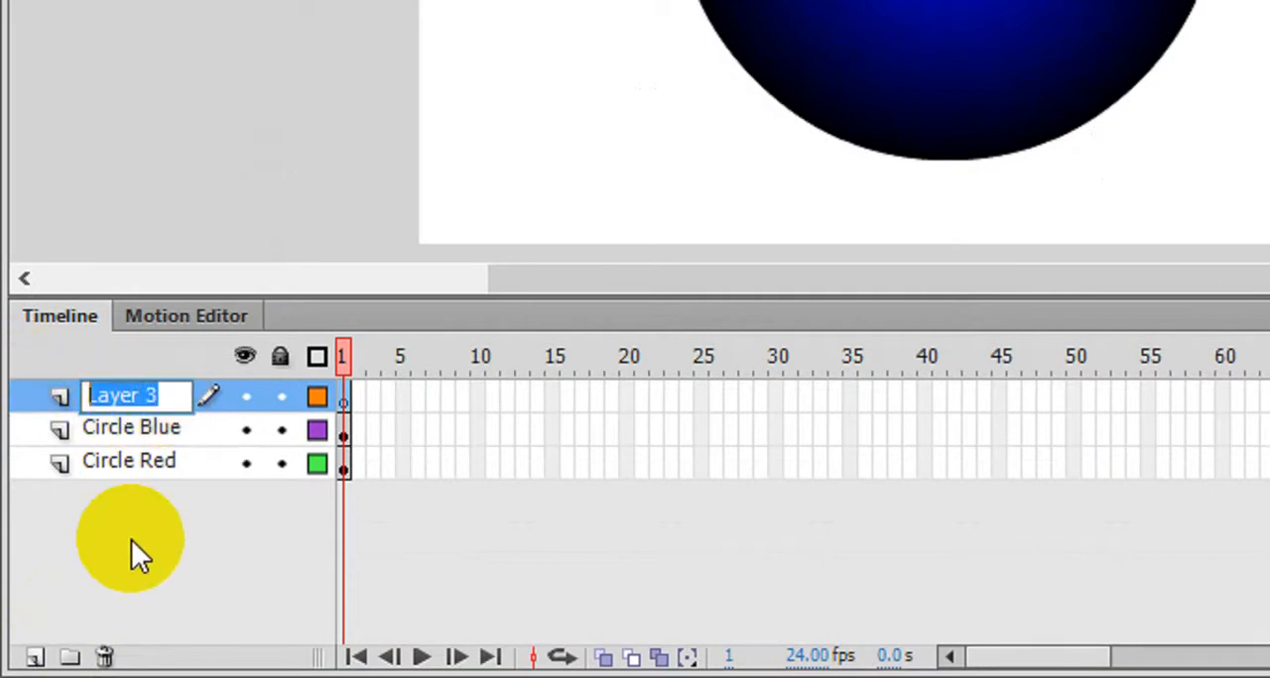
type("Bar")
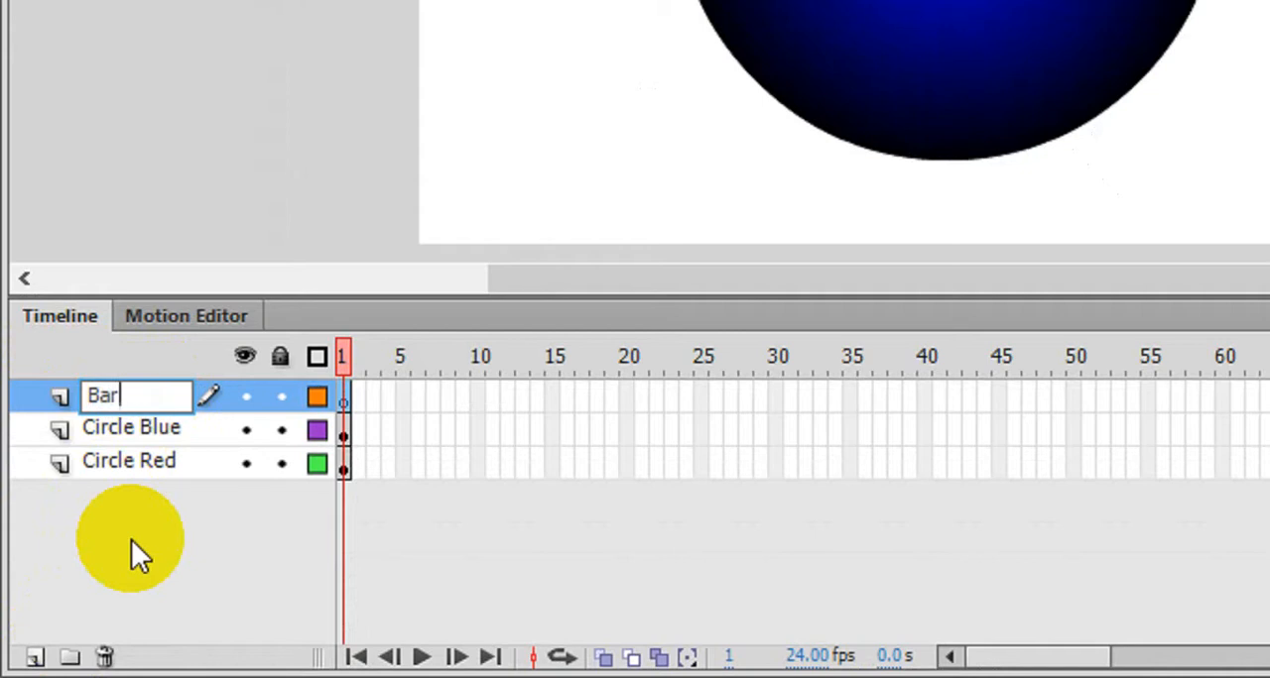
key("Return")
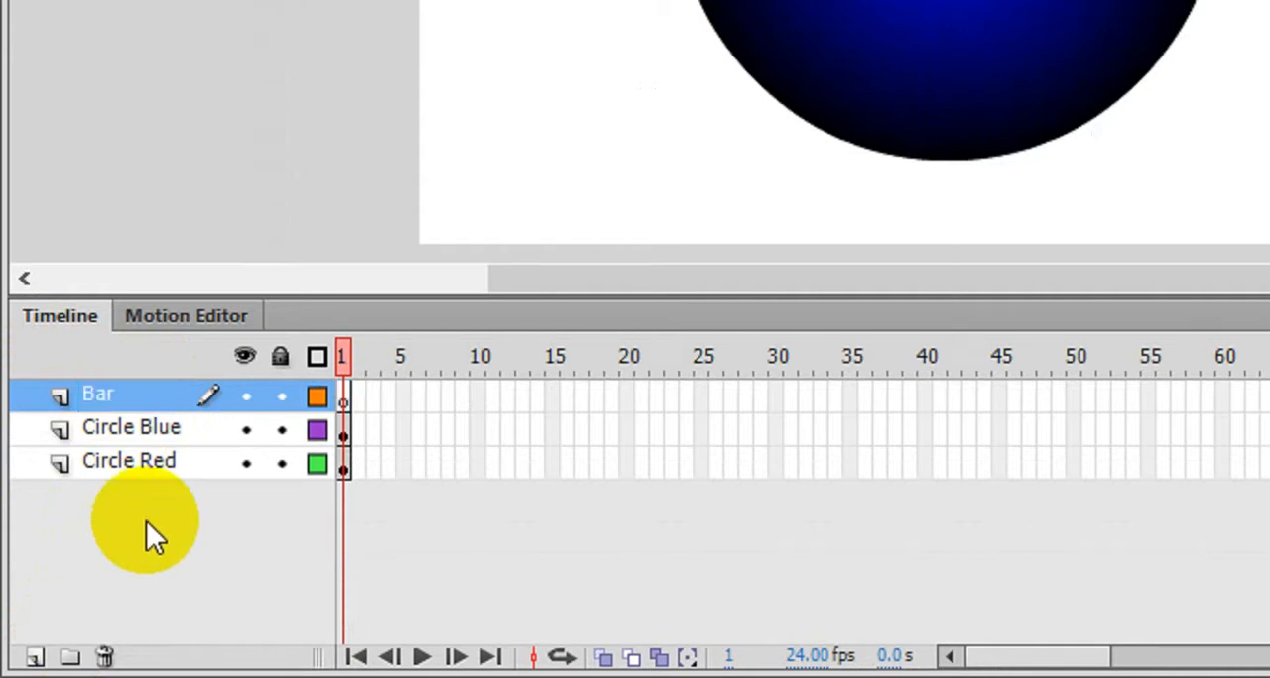
- Draw a horizontal rectangle wider than the stage on the Bar layer, just below the stage, with the Rectangle Tool
scroll(585, 165, "down", 3)
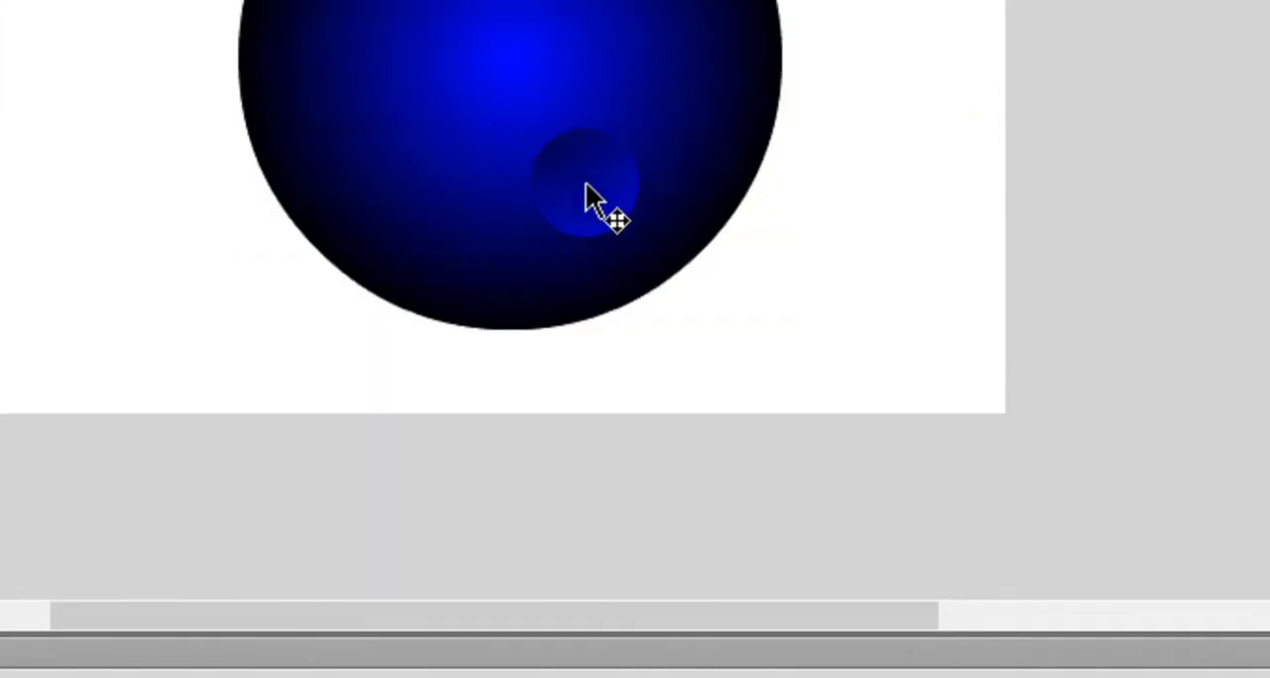
scroll(587, 196, "up", 3)
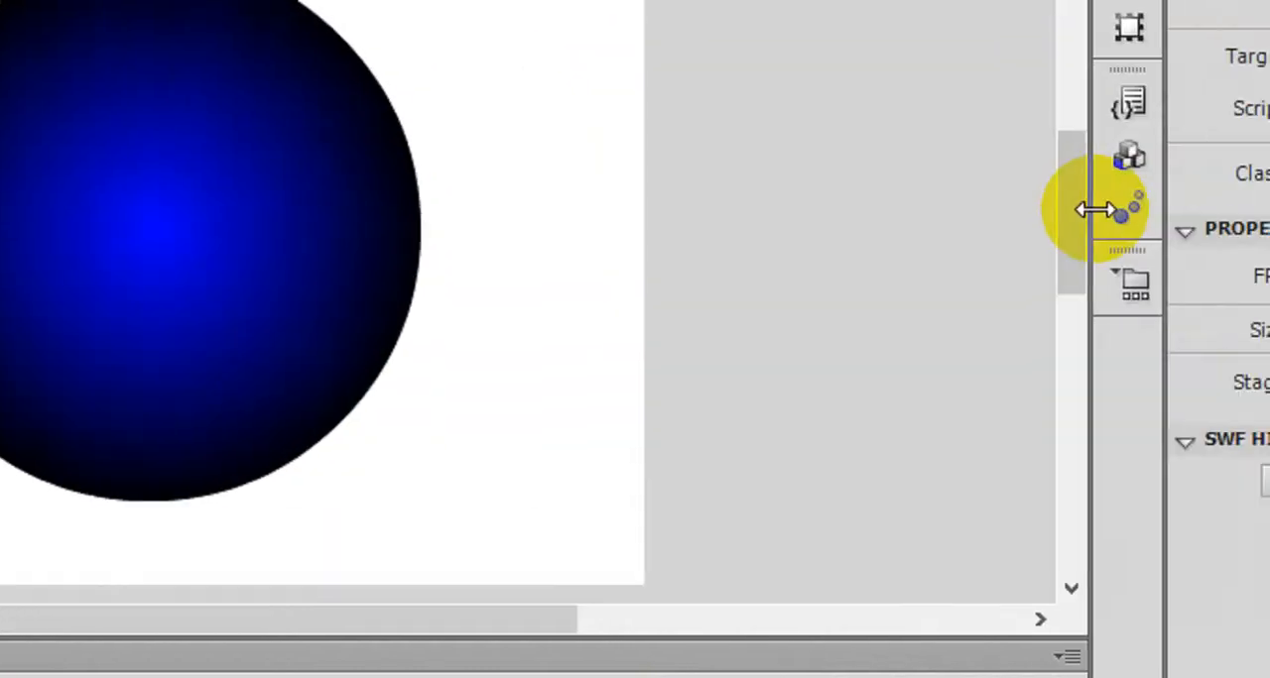
left_click_drag(986, 215, 946, 306)
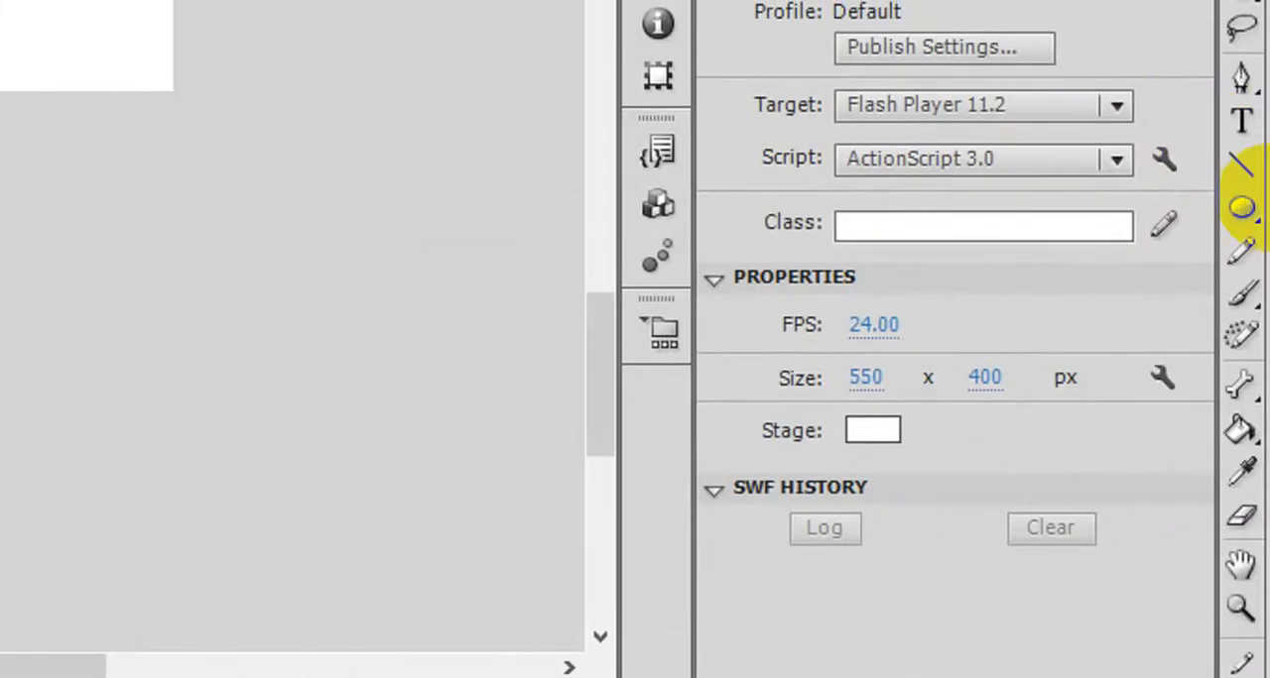
left_click(1247, 209)
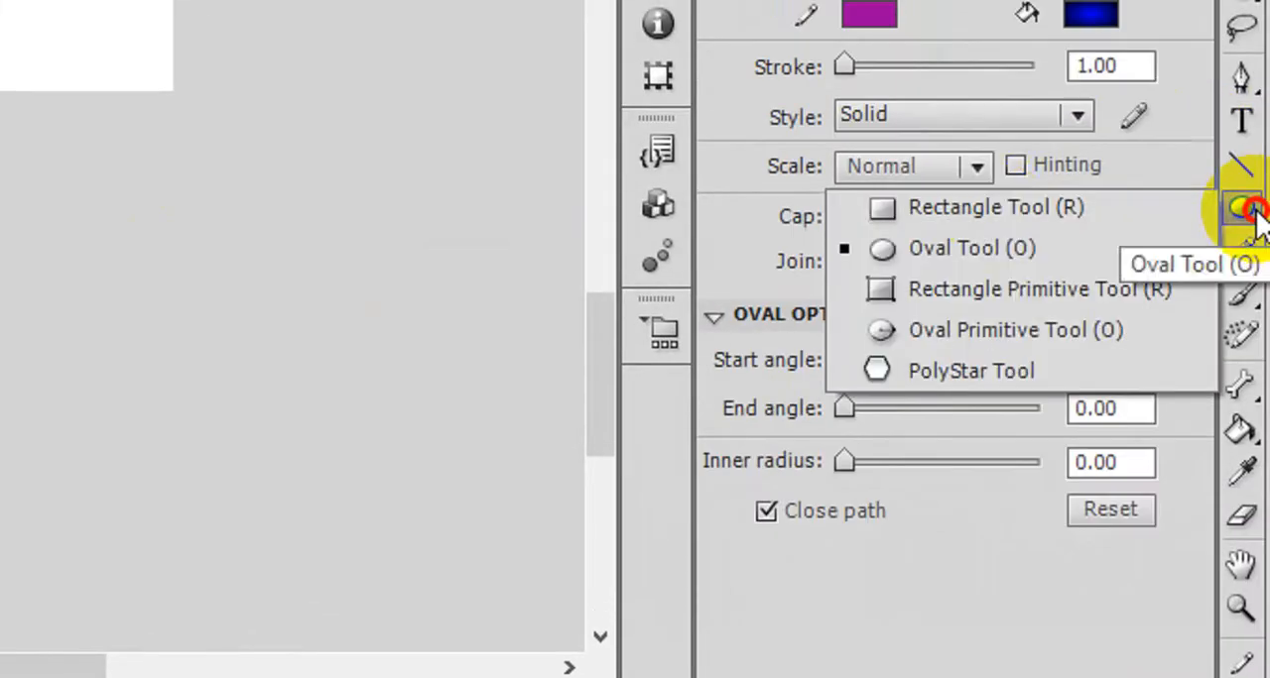
left_click(973, 216)
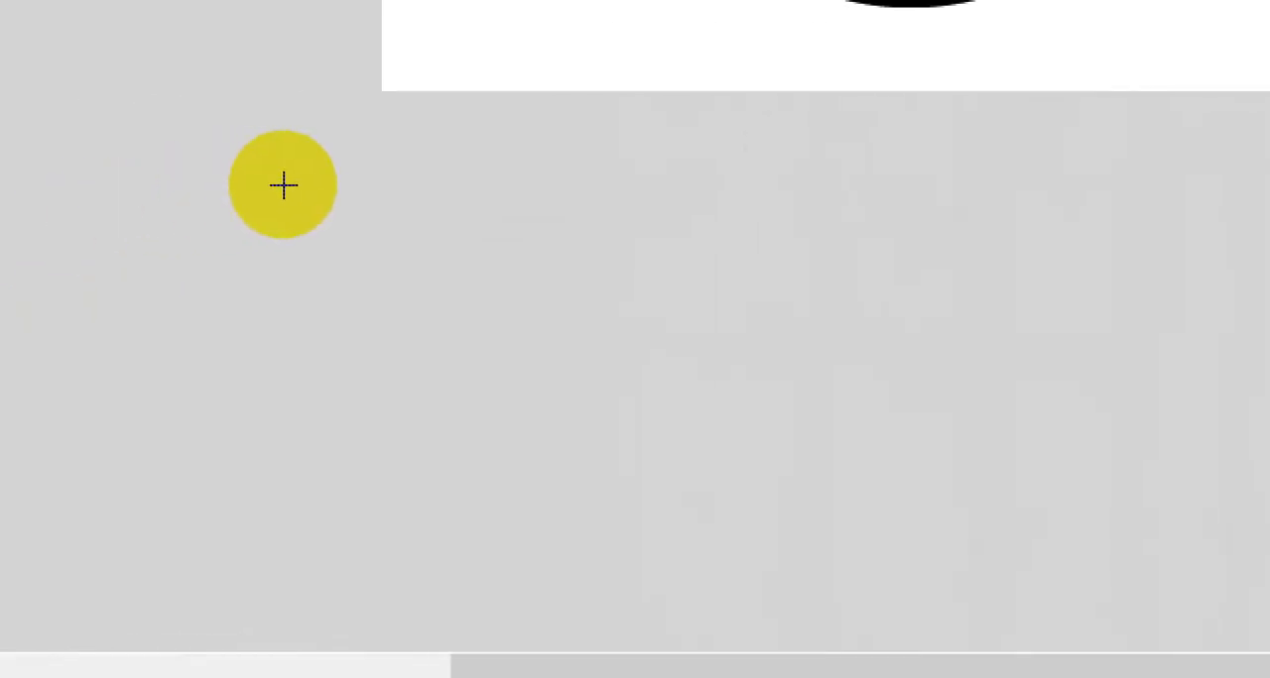
left_click_drag(301, 250, 1269, 596)
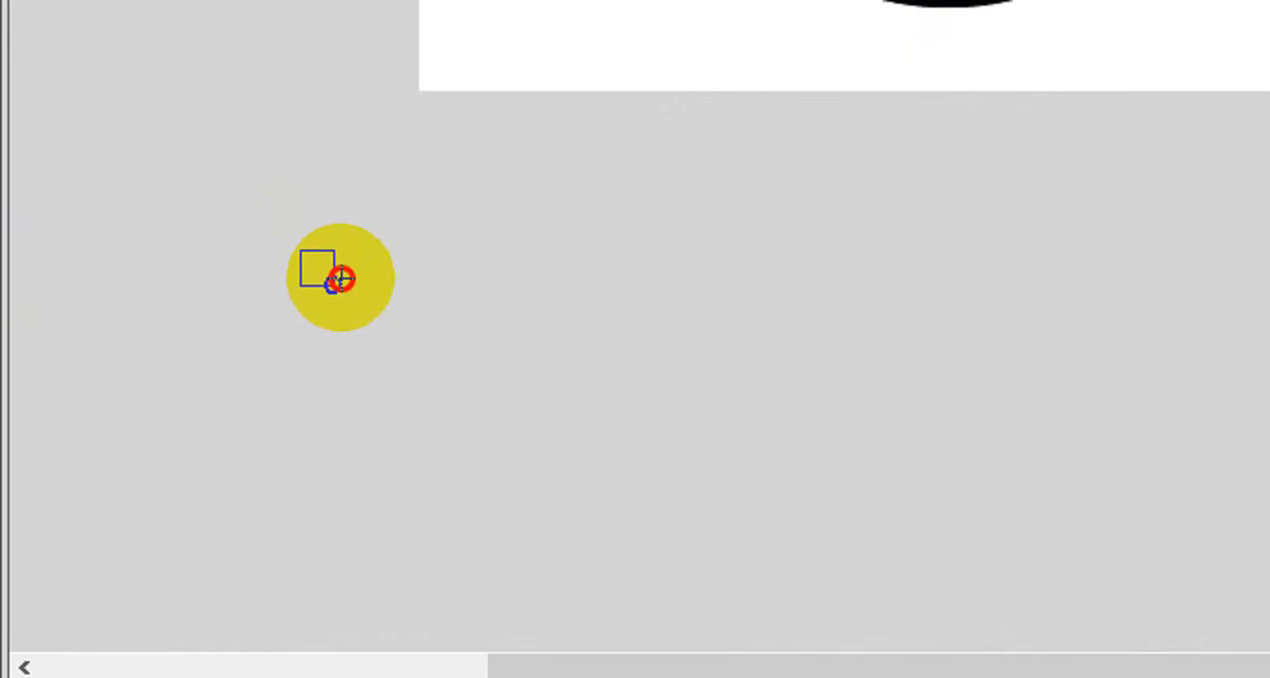
left_click_drag(1183, 533, 1269, 518)
left_click_drag(976, 506, 978, 506)
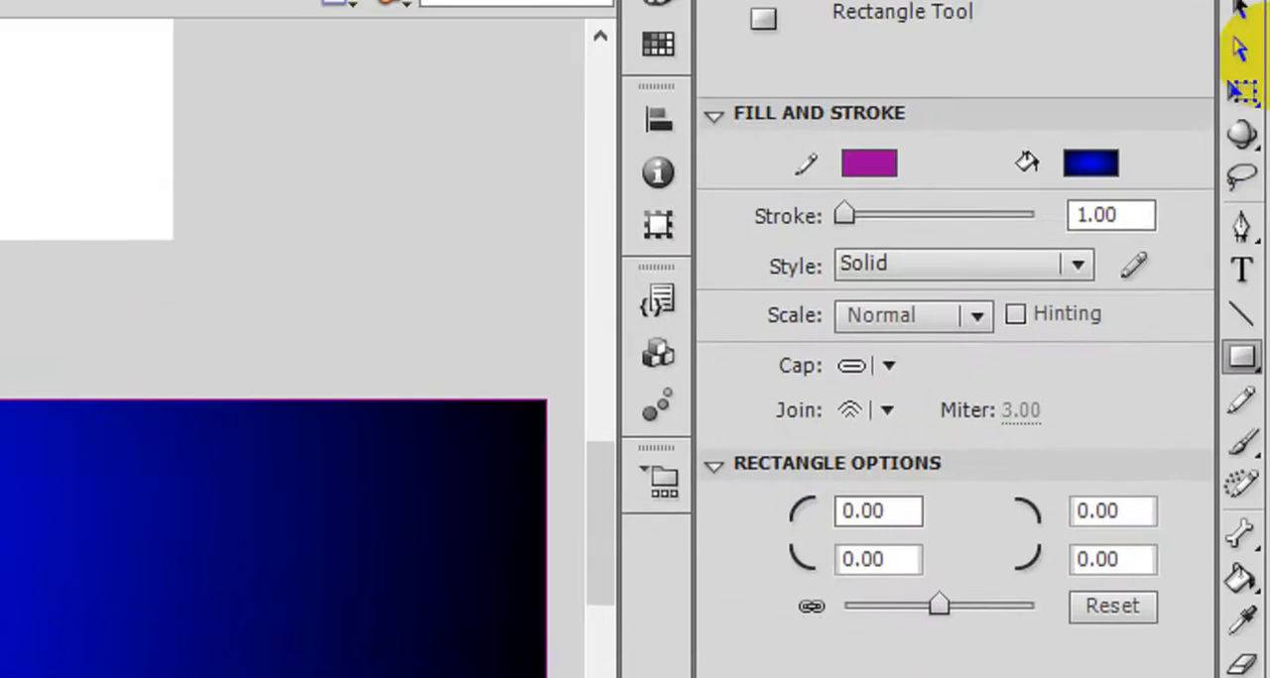
- Delete the purple outline around the blue gradient rectangle and leave its fill deselected
left_click(1244, 124)
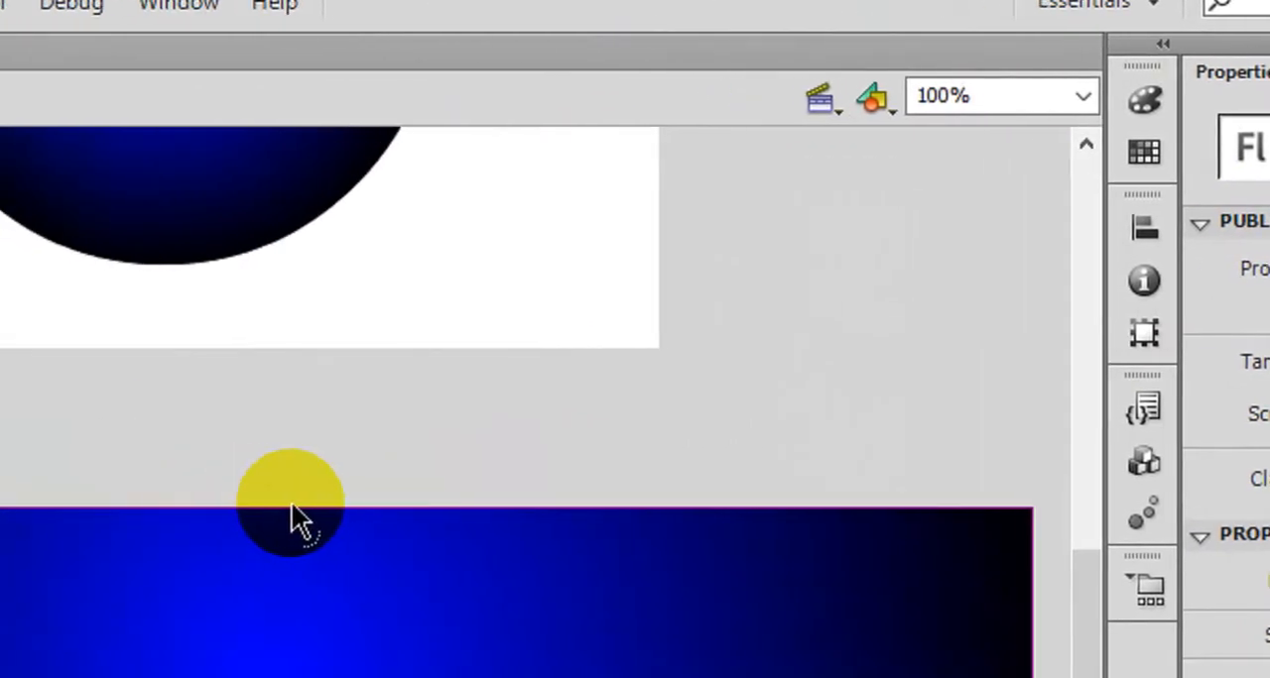
left_click(293, 510)
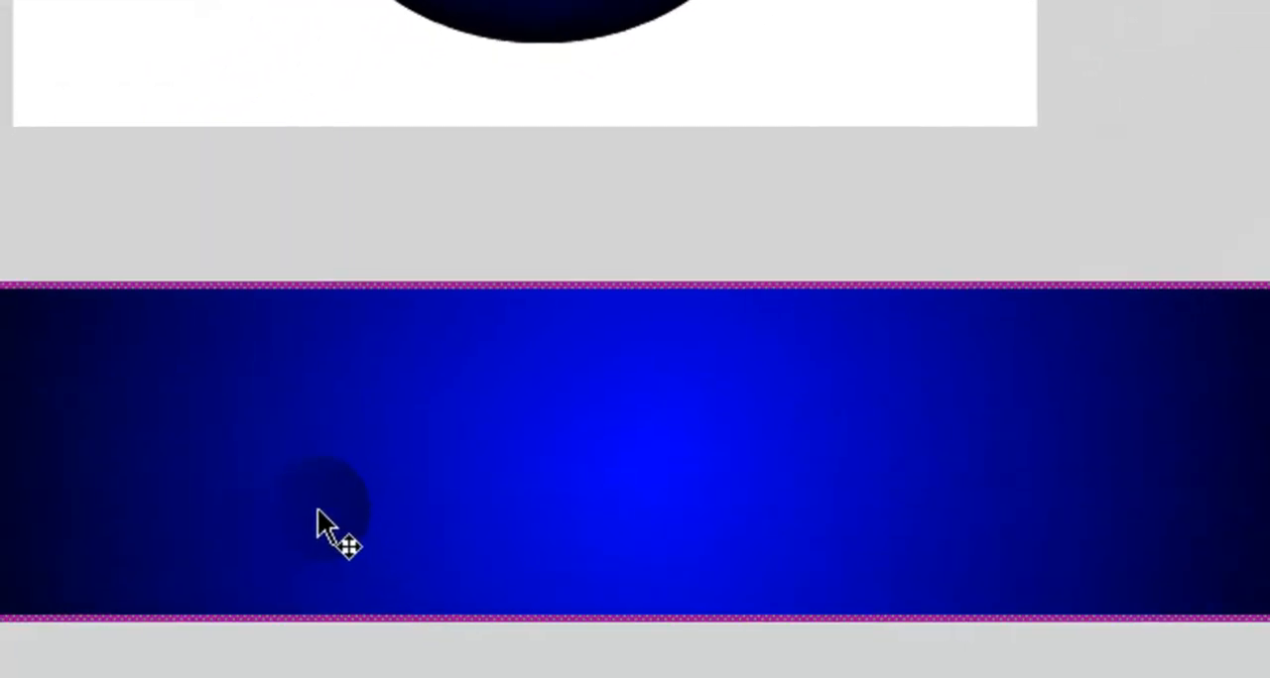
left_click(493, 463)
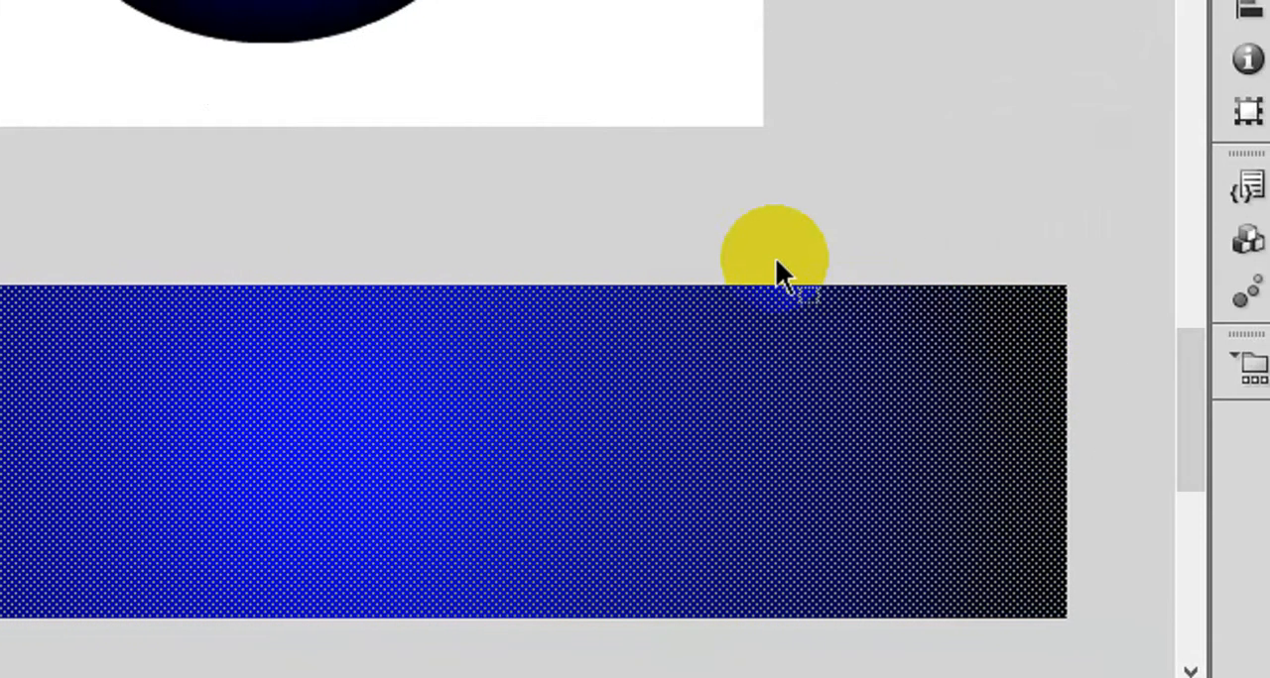
left_click(859, 238)
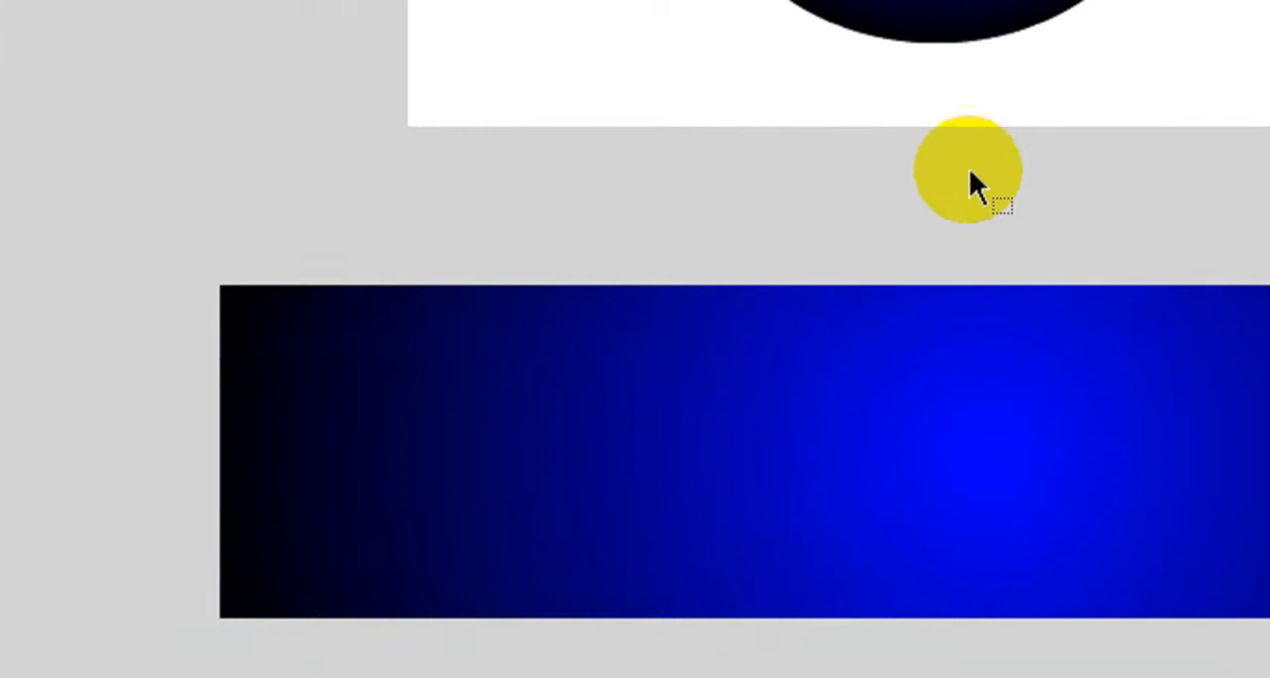
left_click_drag(980, 164, 840, 233)
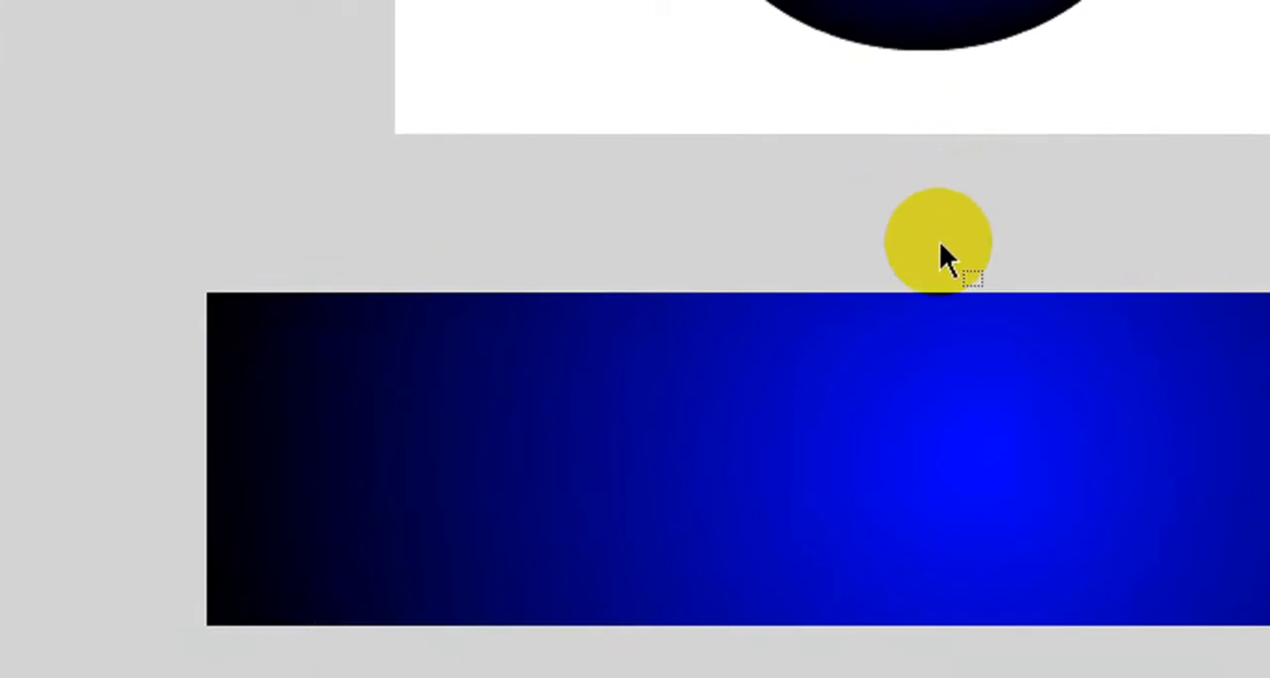
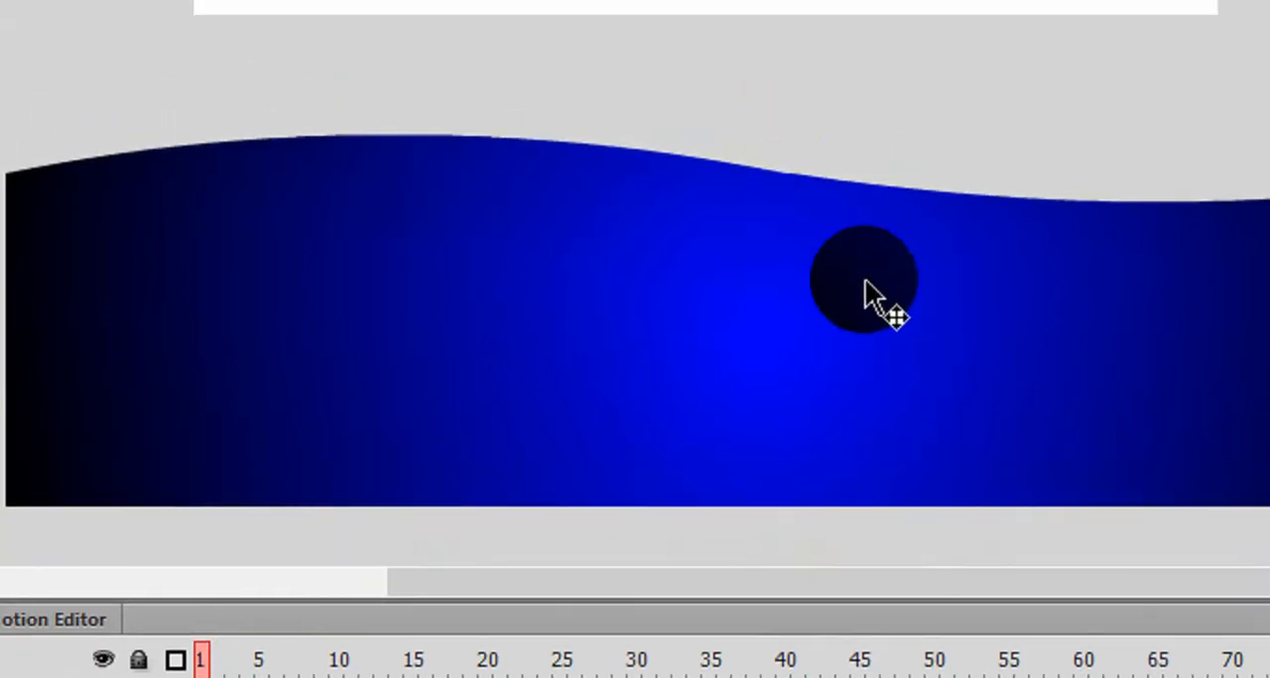
- Copy the wavy blue shape on the Bar layer, paste it in place, and shift the pasted copy slightly downward
left_click(598, 265)
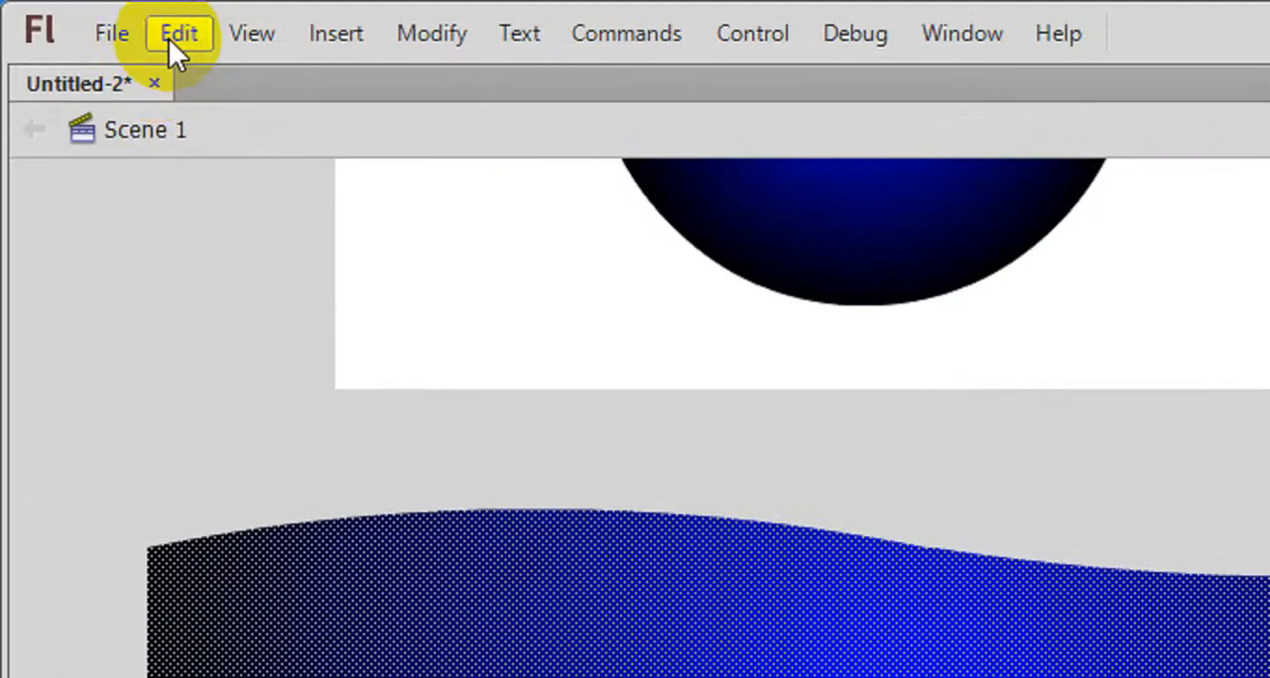
left_click(168, 39)
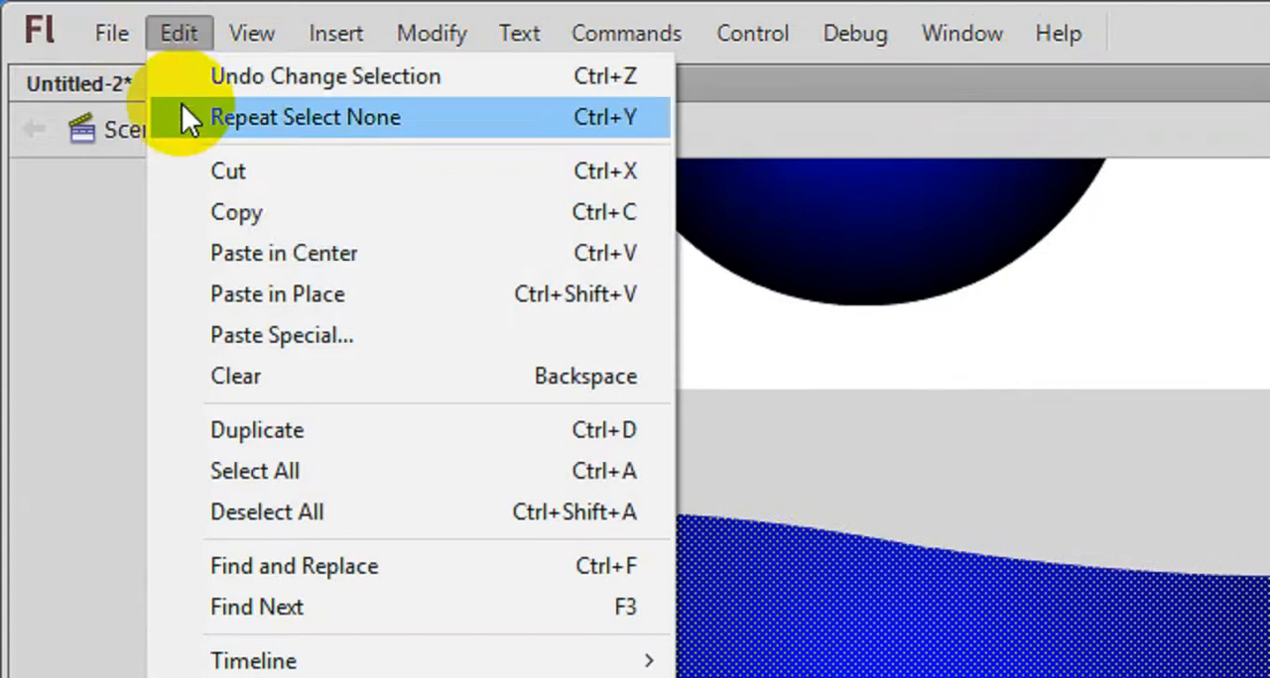
left_click(316, 217)
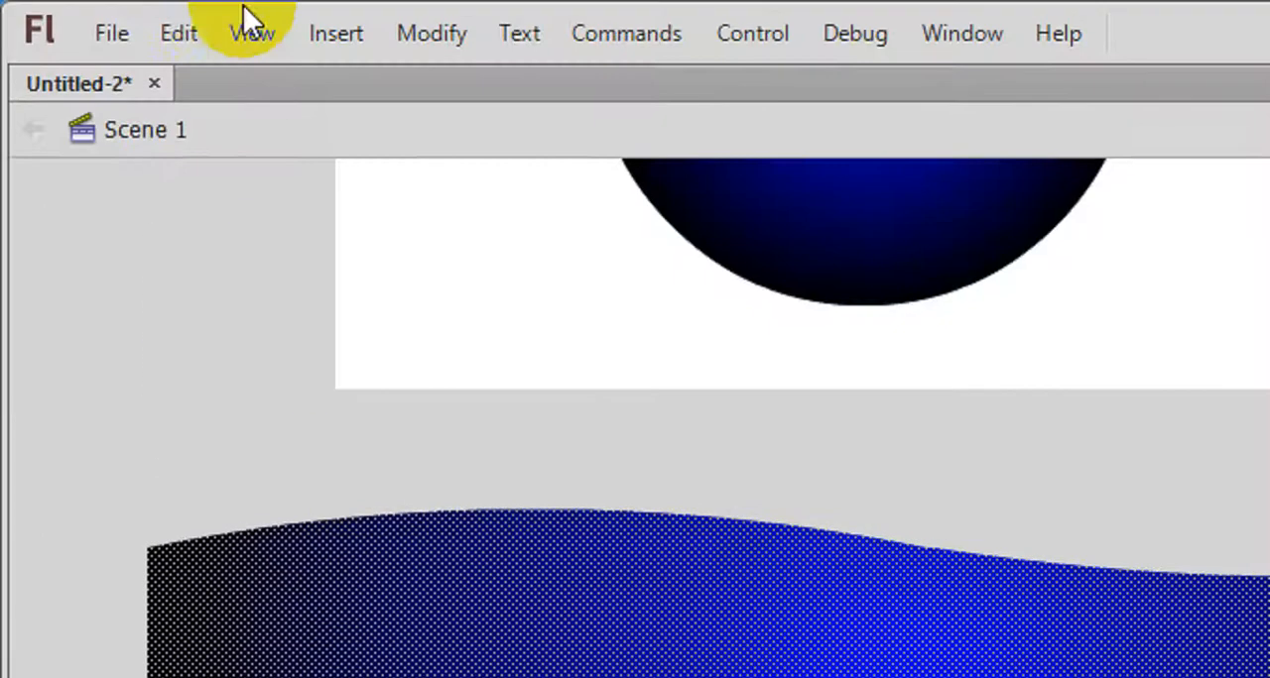
left_click(184, 35)
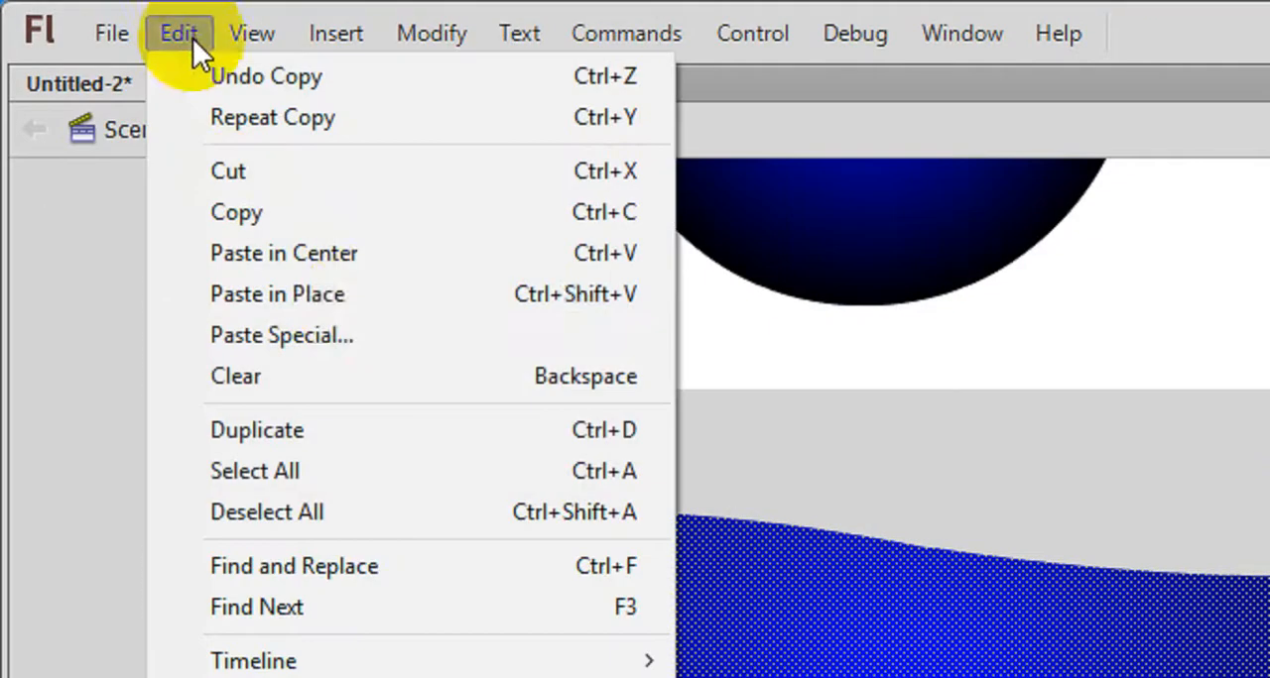
left_click(369, 295)
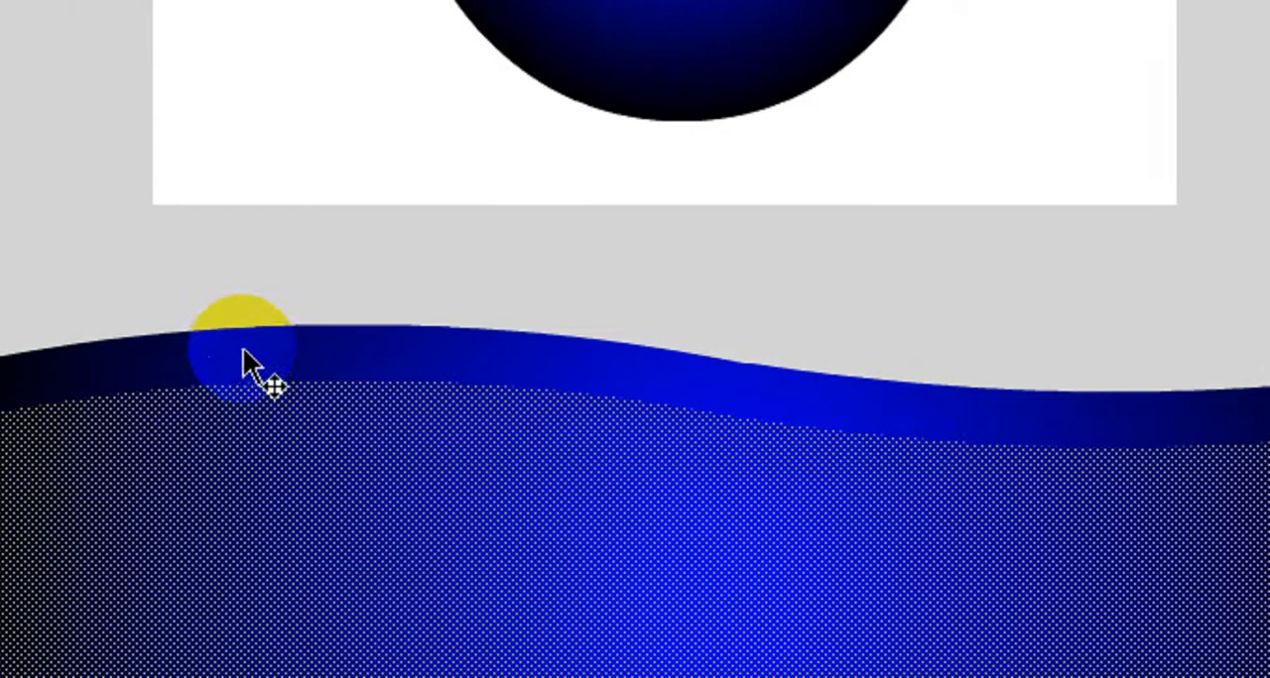
- Change the fill of the narrow strip along the wave's upper edge to white and deselect it
left_click(745, 274)
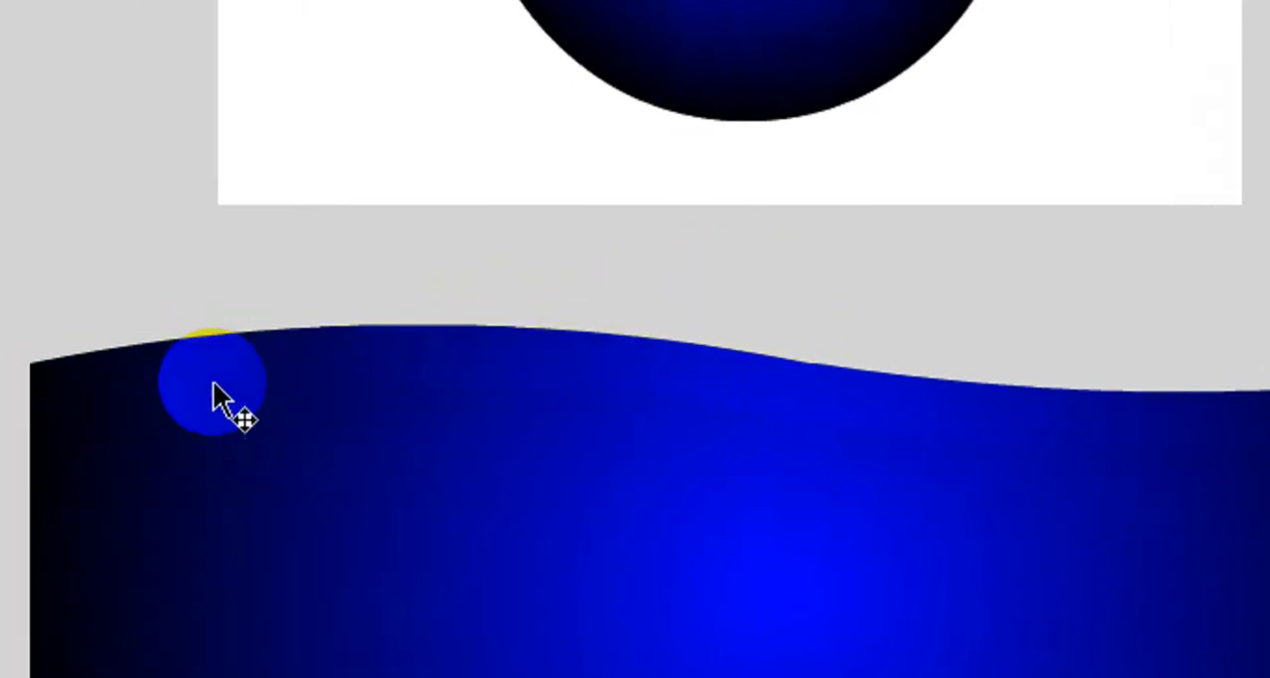
left_click(644, 375)
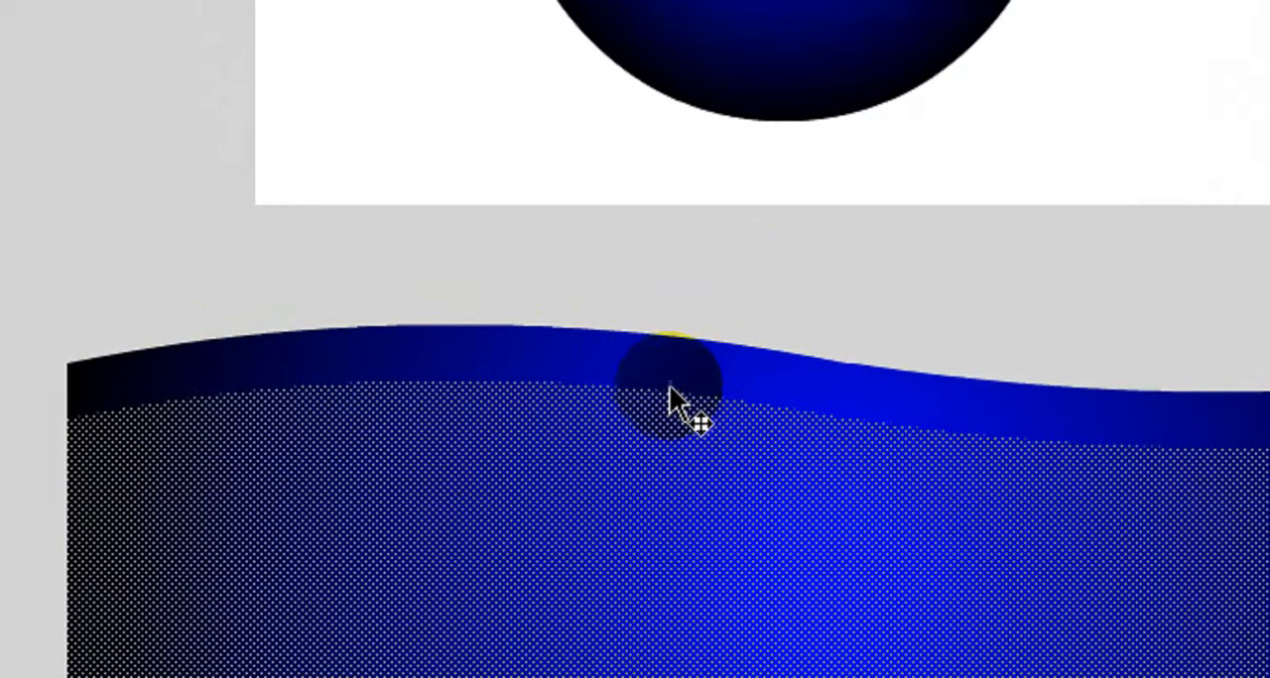
left_click(670, 385)
left_click(674, 427)
left_click(682, 380)
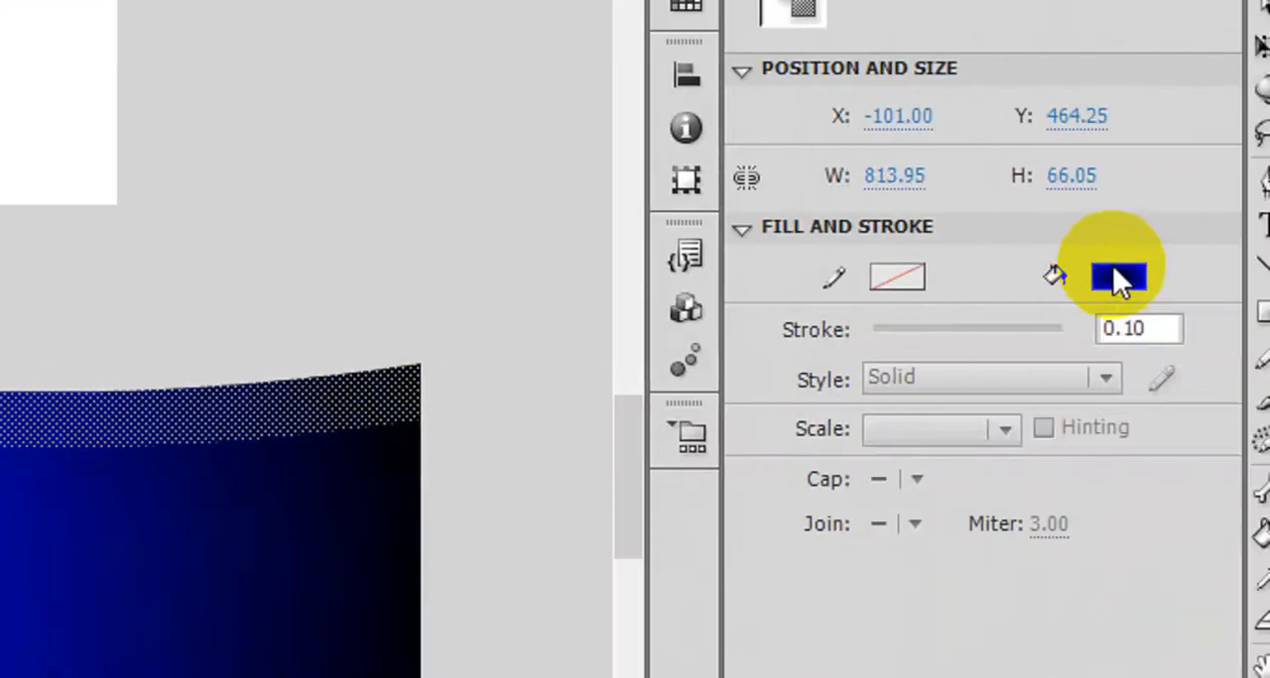
left_click(1119, 280)
left_click(743, 482)
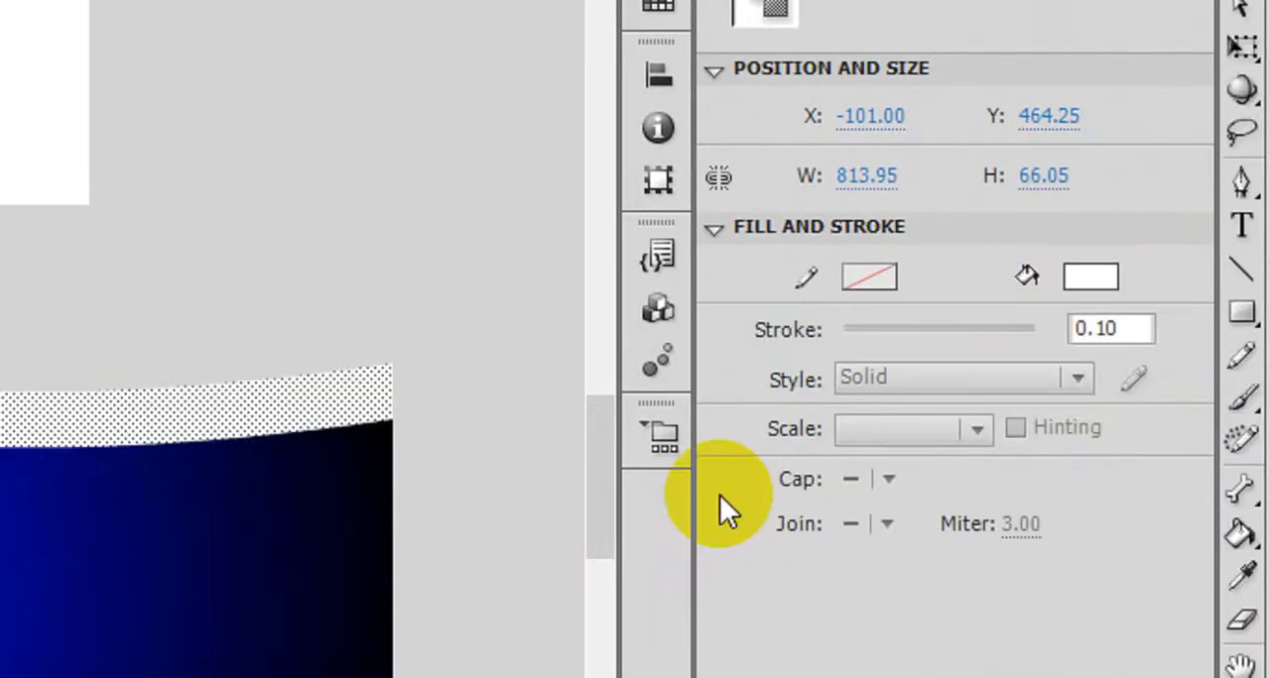
left_click(4, 346)
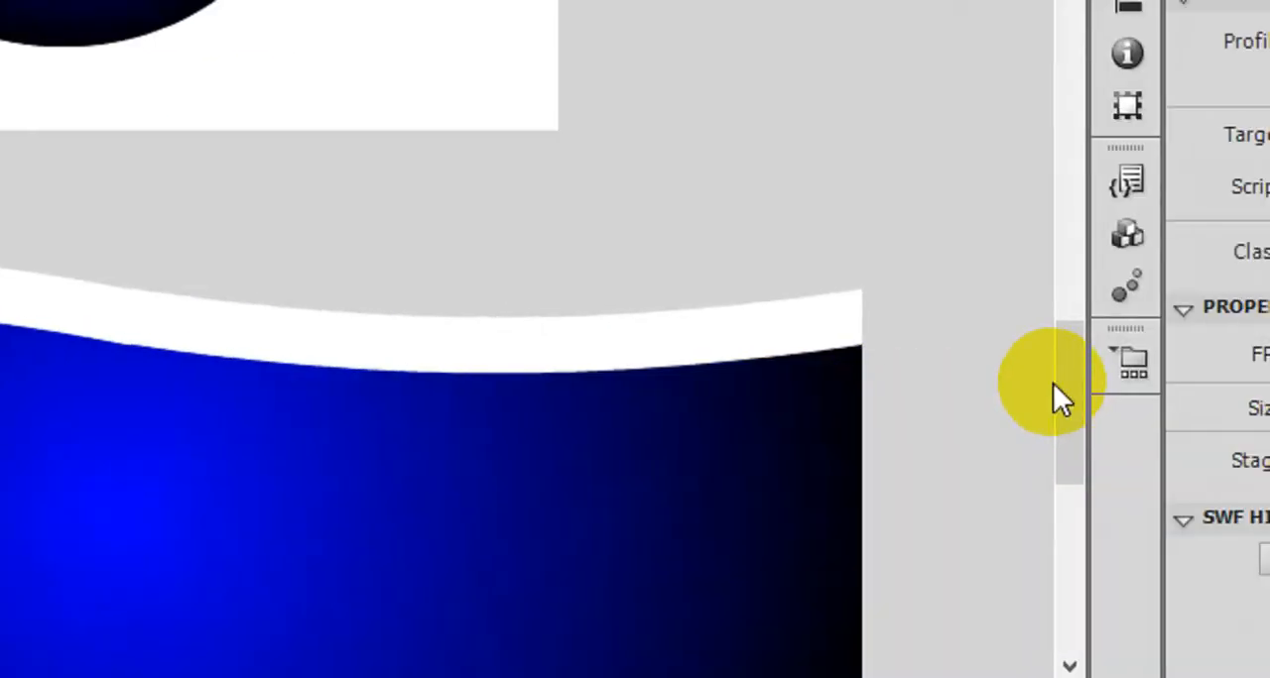
- Try moving the white strip and the blue wave fill separately, undoing each move
left_click_drag(988, 388, 955, 403)
left_click_drag(80, 151, 144, 243)
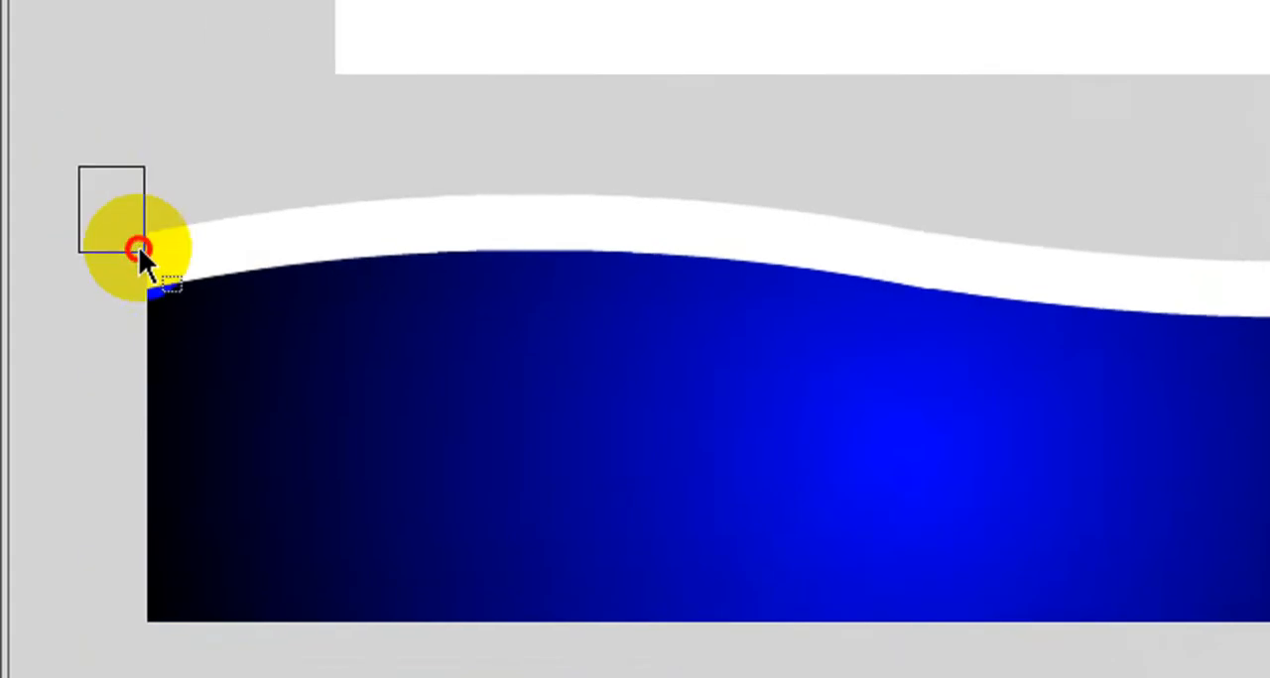
left_click(254, 274)
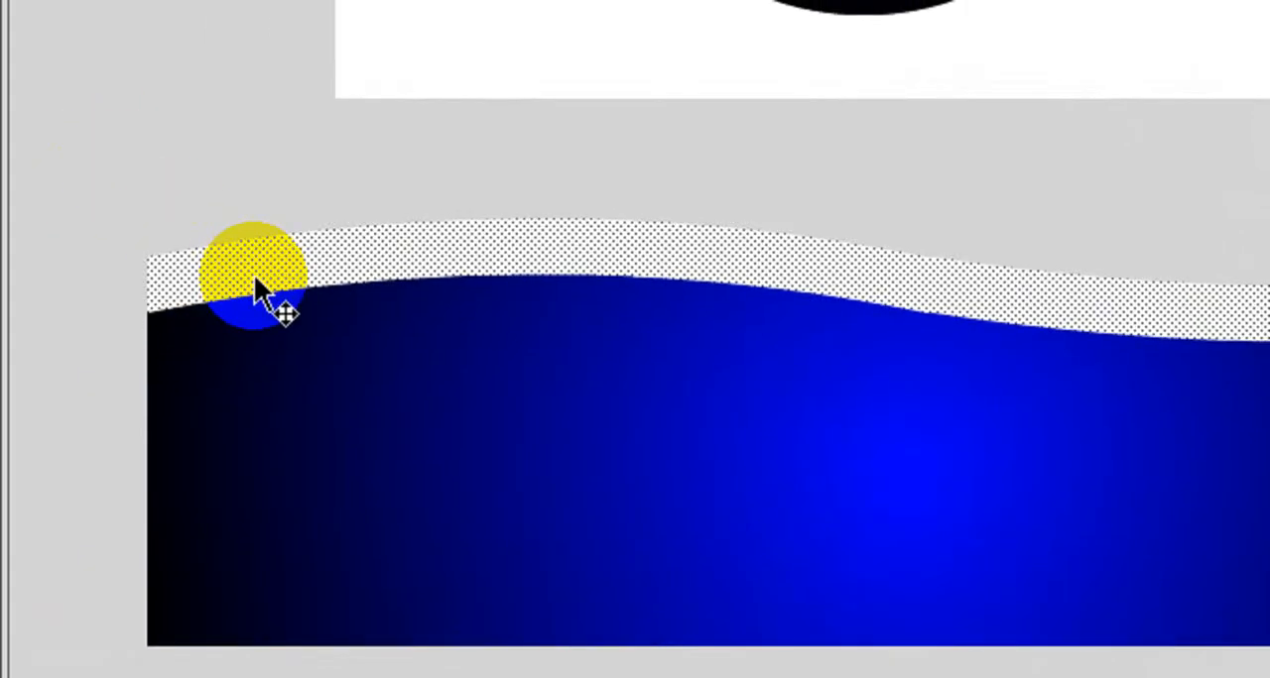
left_click_drag(254, 274, 281, 216)
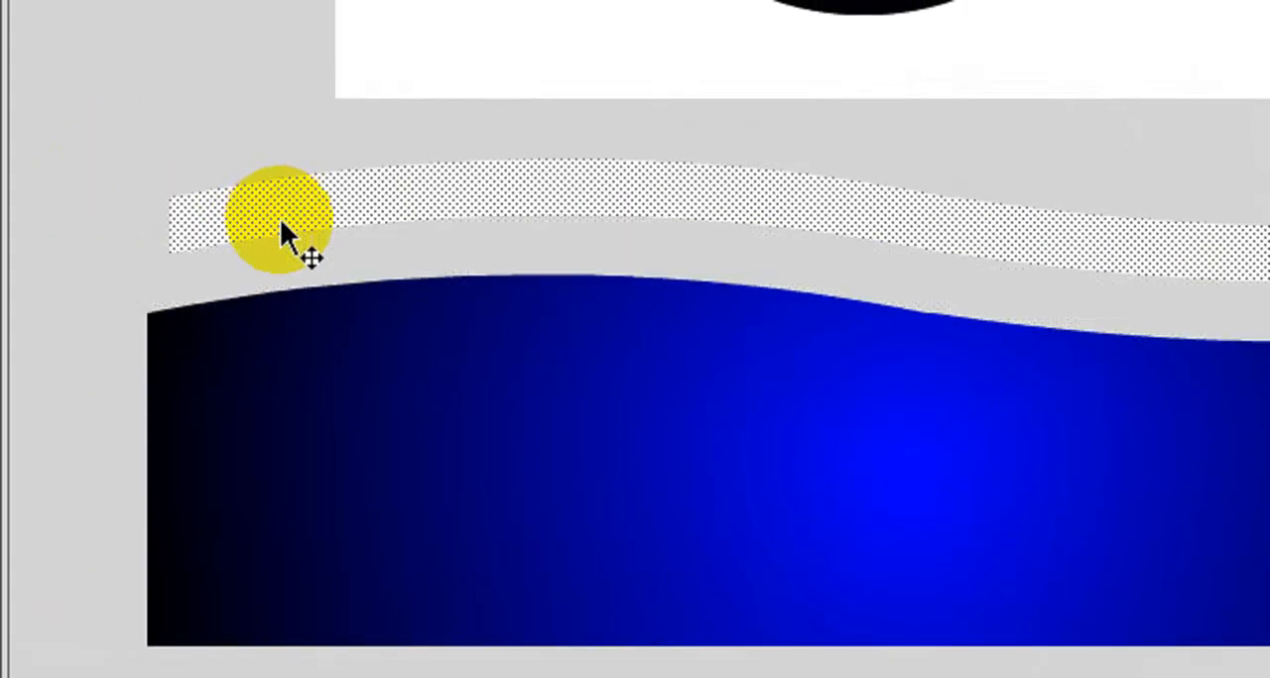
key("ctrl+z")
left_click_drag(292, 406, 368, 290)
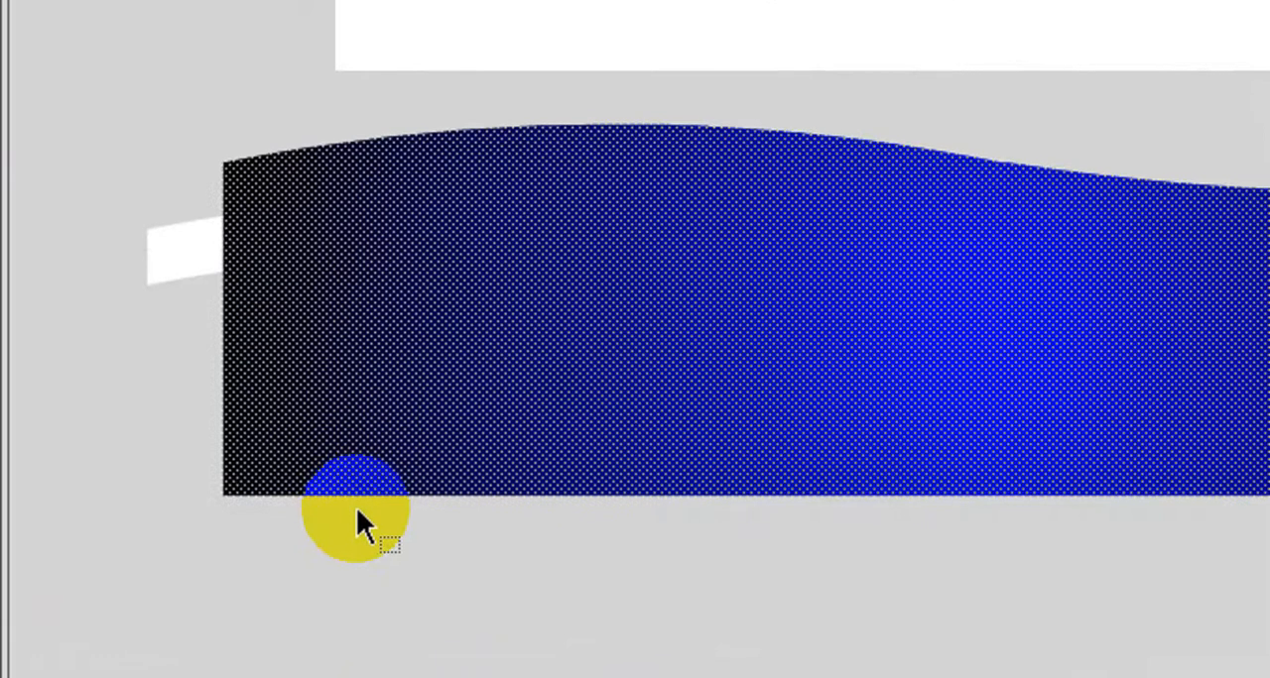
key("ctrl+z")
- Try moving a partial selection of the white strip and blue fill, and undo the move
left_click(85, 178)
left_click_drag(84, 171, 578, 505)
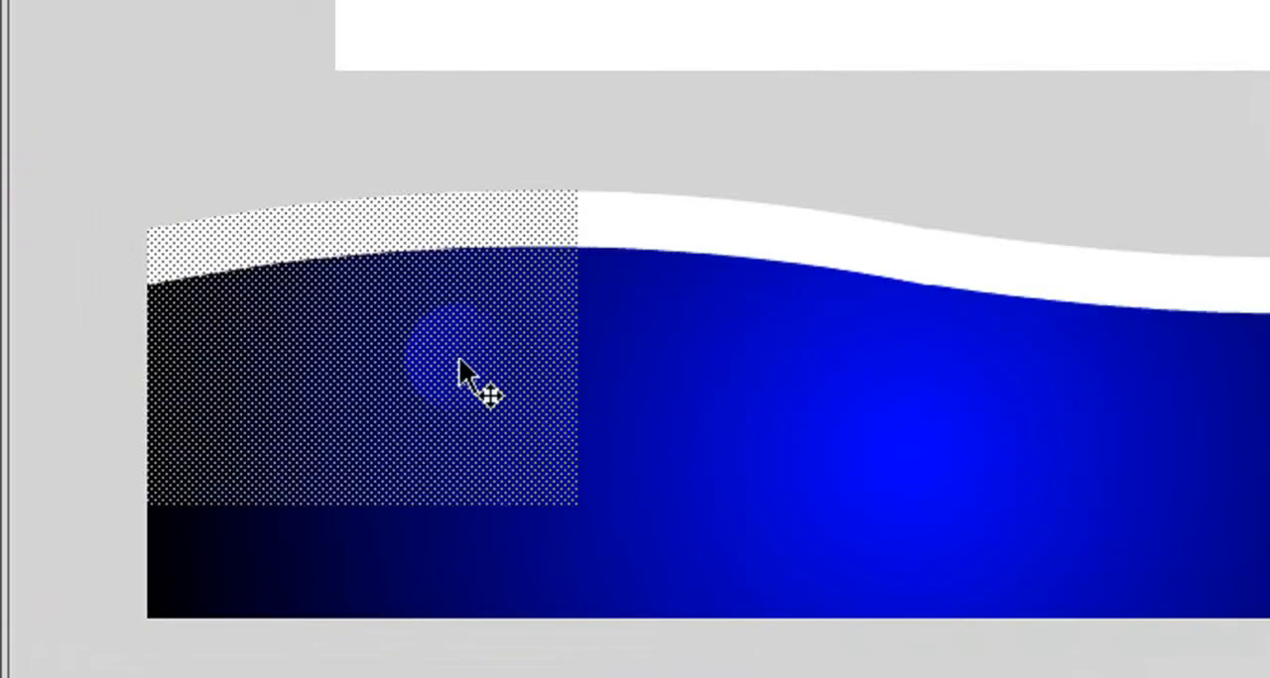
left_click_drag(418, 321, 341, 175)
key("ctrl+z")
- Select the entire wave with its white strip and move it onto the stage, covering the lower half of the blue circle
left_click(62, 149)
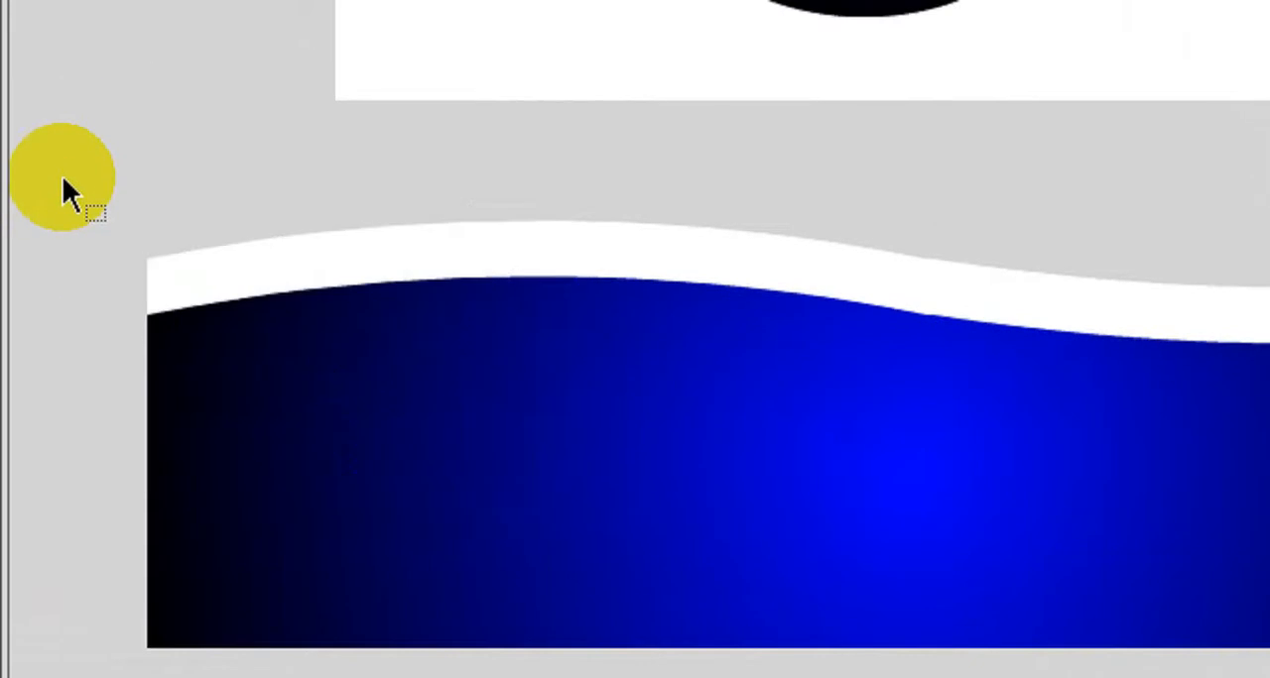
left_click_drag(63, 149, 1184, 589)
left_click_drag(1092, 548, 967, 510)
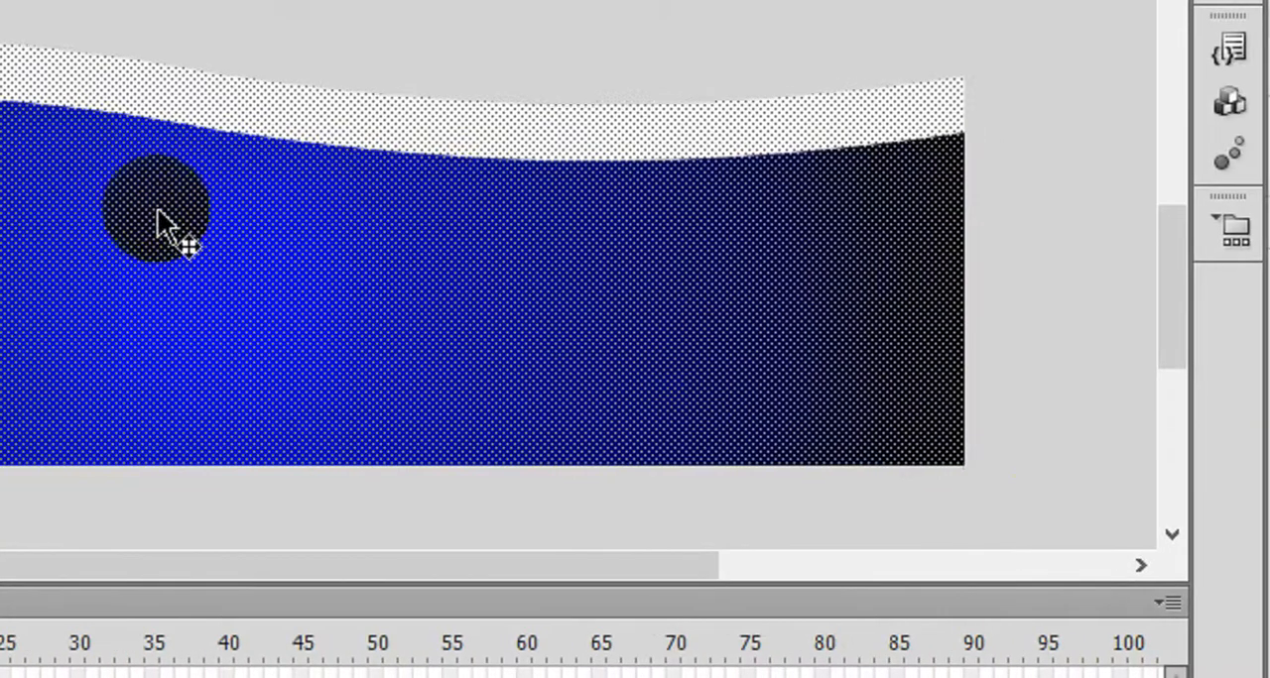
left_click_drag(172, 274, 570, 105)
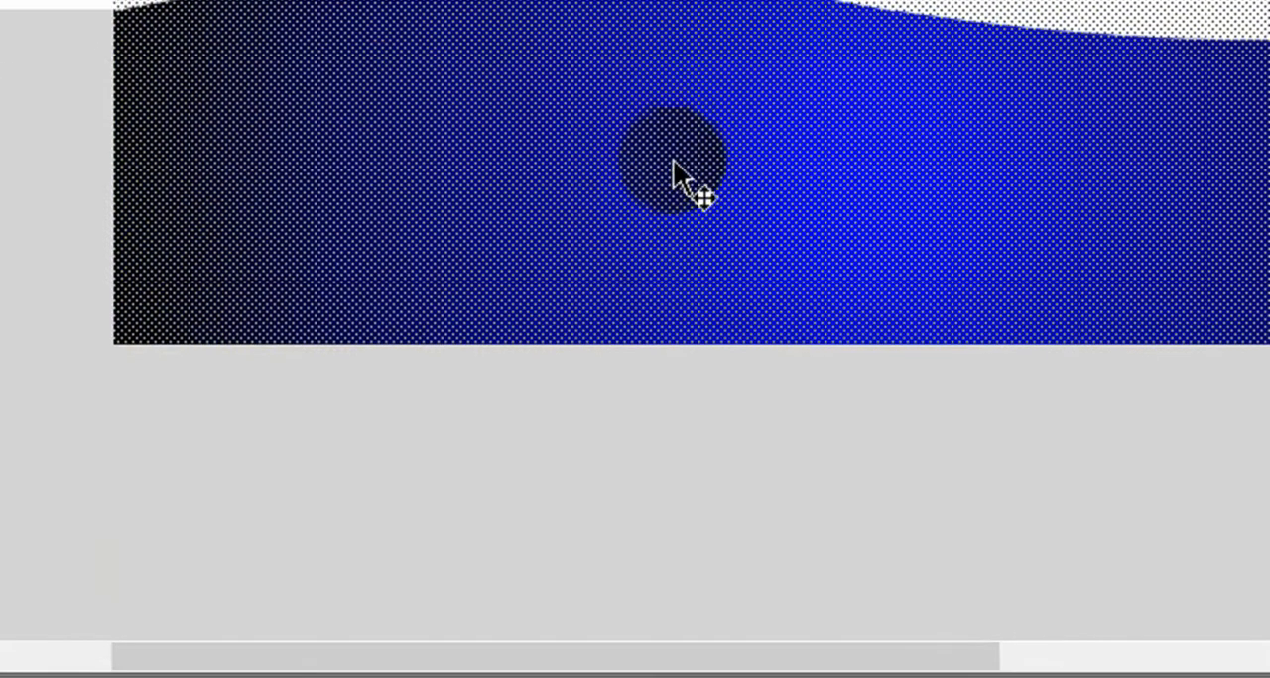
scroll(676, 164, "up", 5)
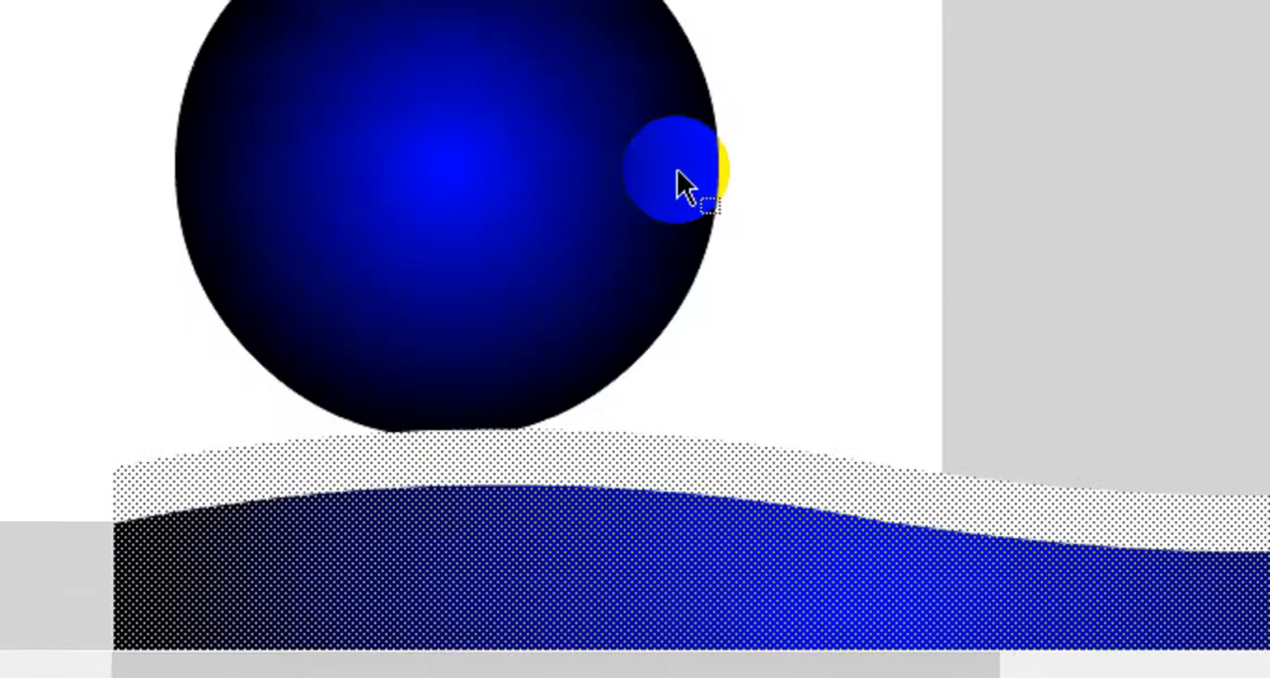
left_click_drag(602, 508, 663, 182)
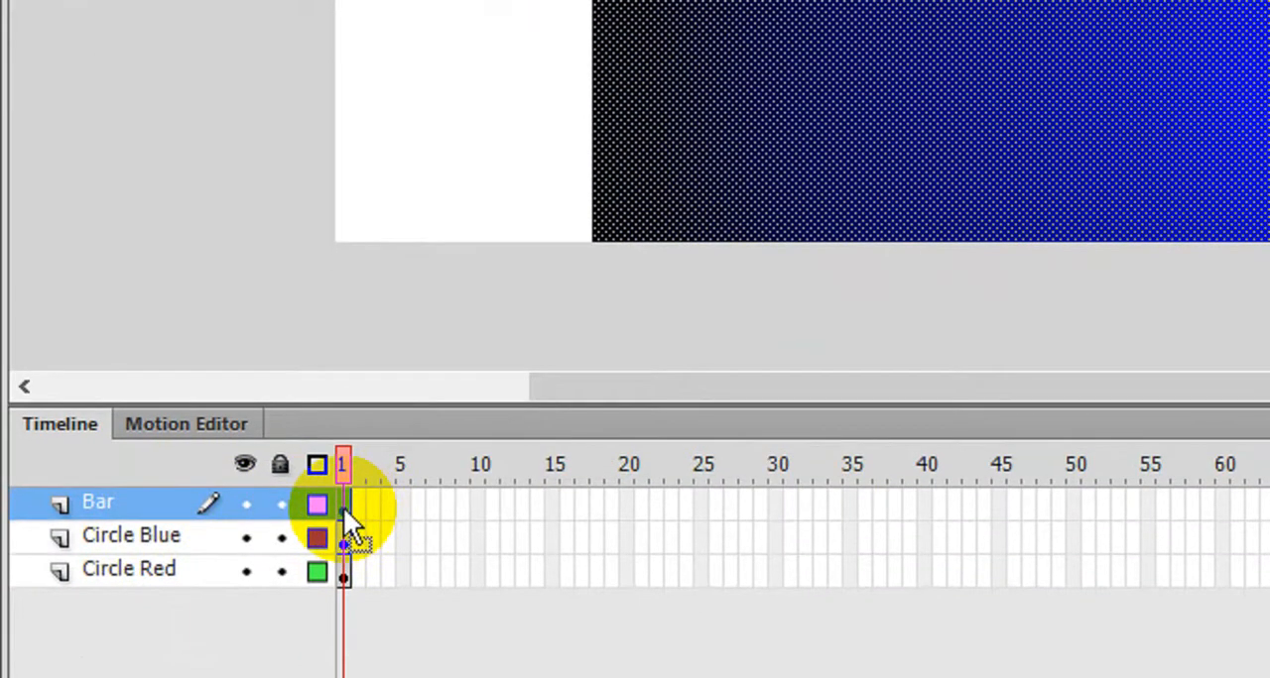
- Create a classic tween on the Bar layer's first frame and insert a keyframe at frame 50
right_click(343, 507)
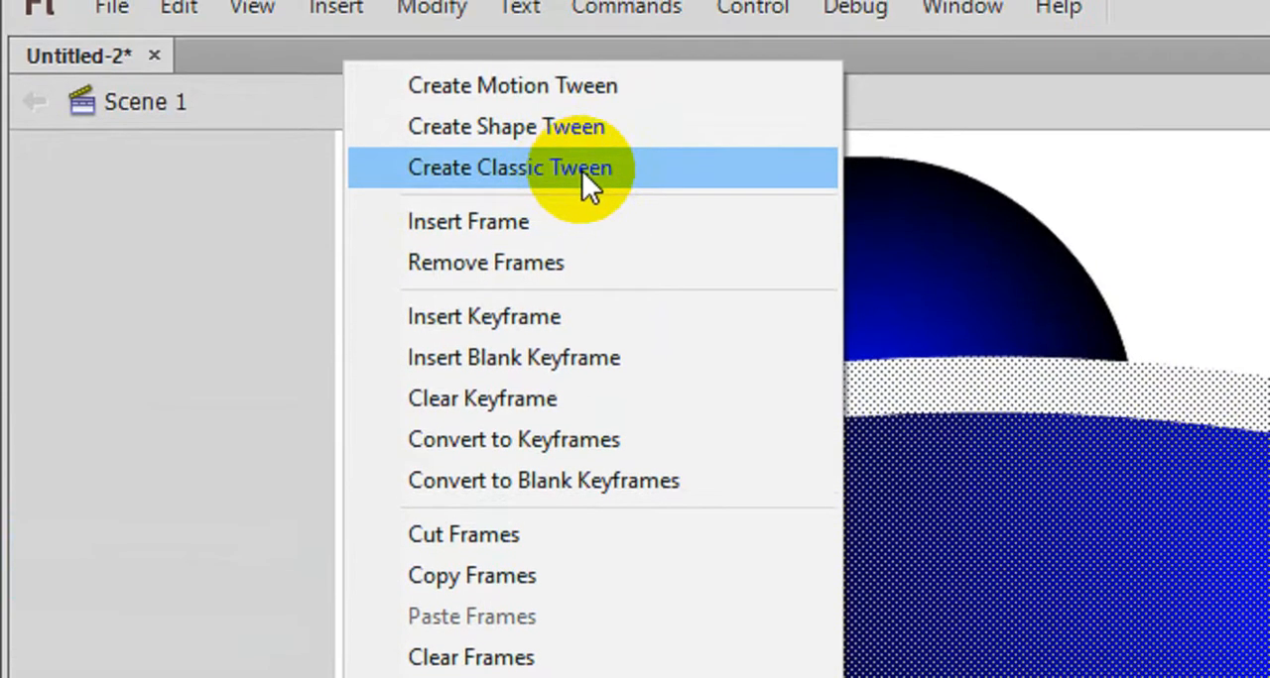
left_click(584, 176)
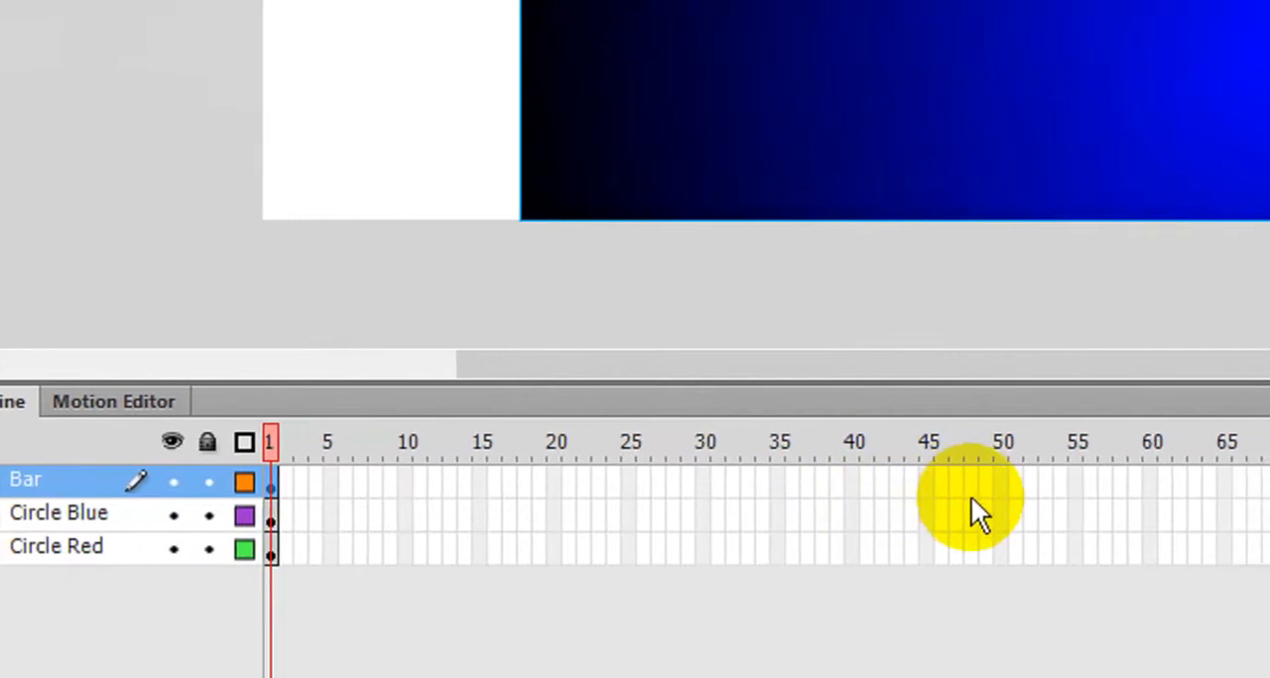
left_click(1002, 483)
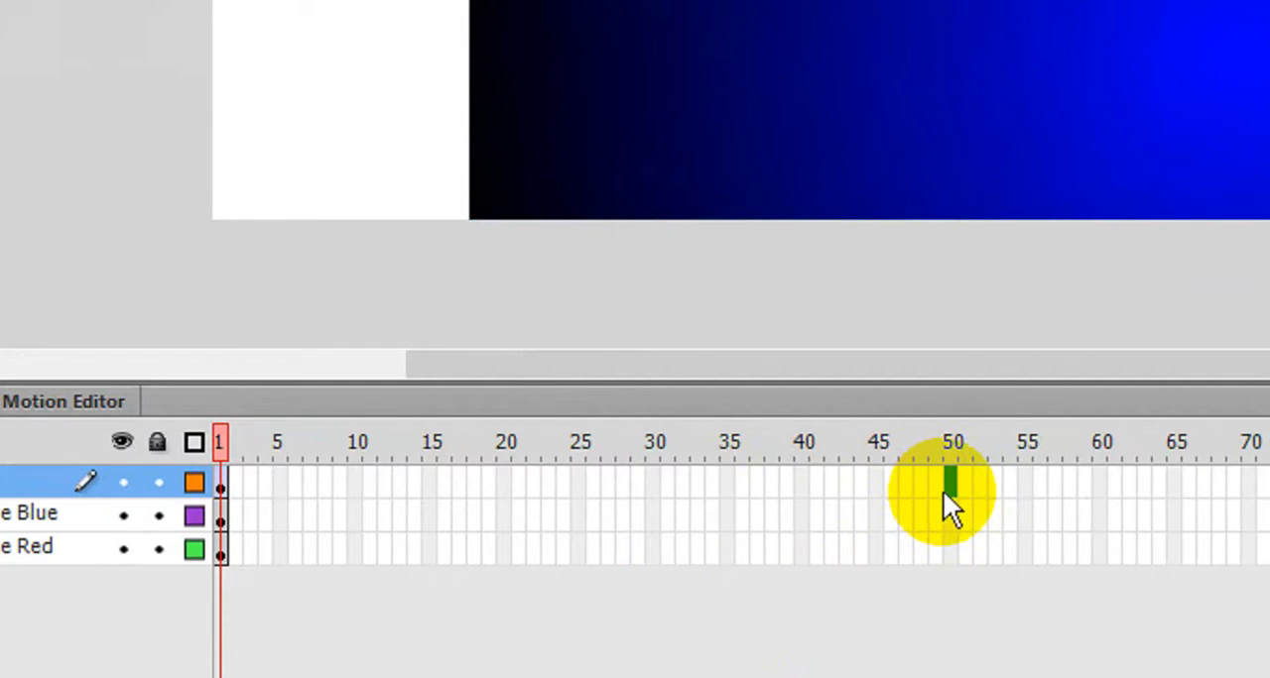
key("F6")
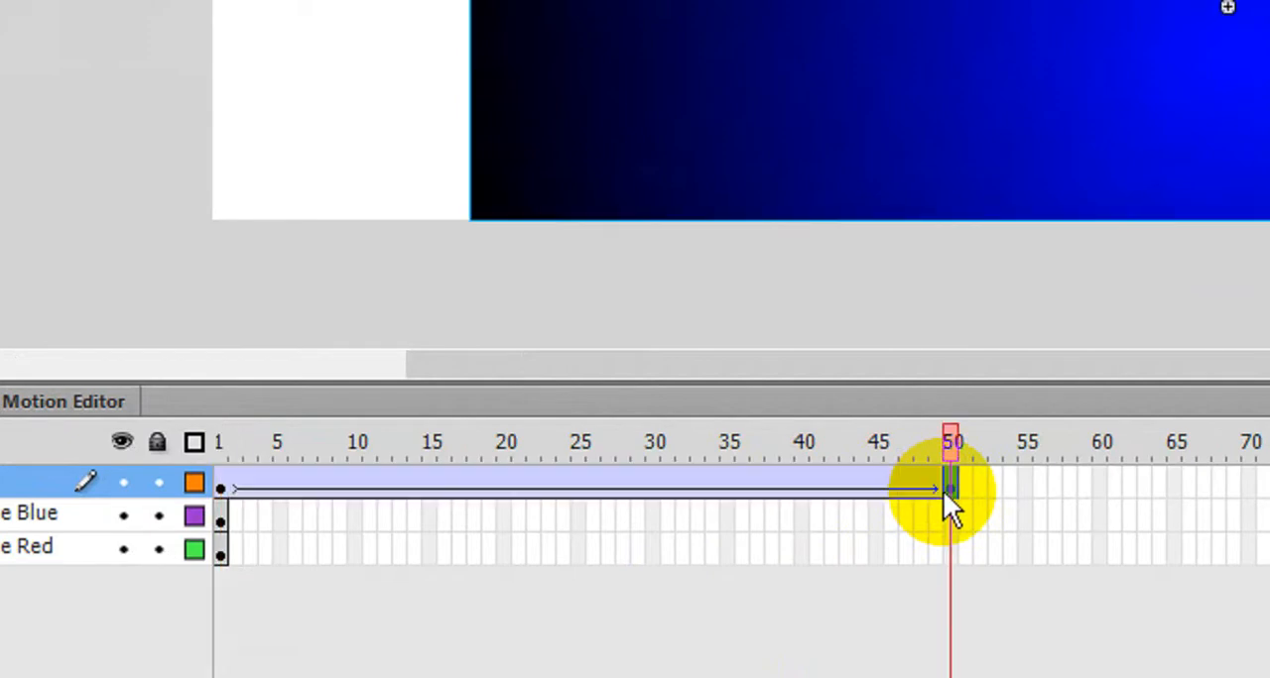
- Insert keyframes at frame 50 on the Circle Blue and Circle Red layers
left_click(948, 502)
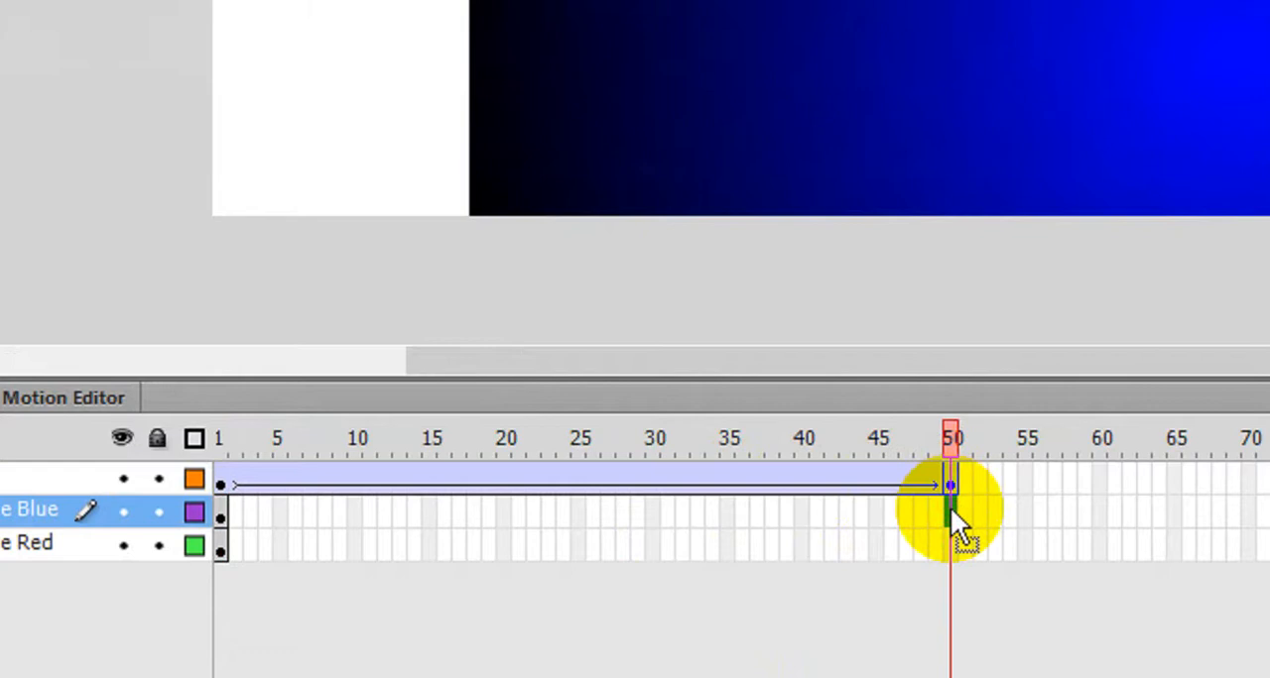
key("F5")
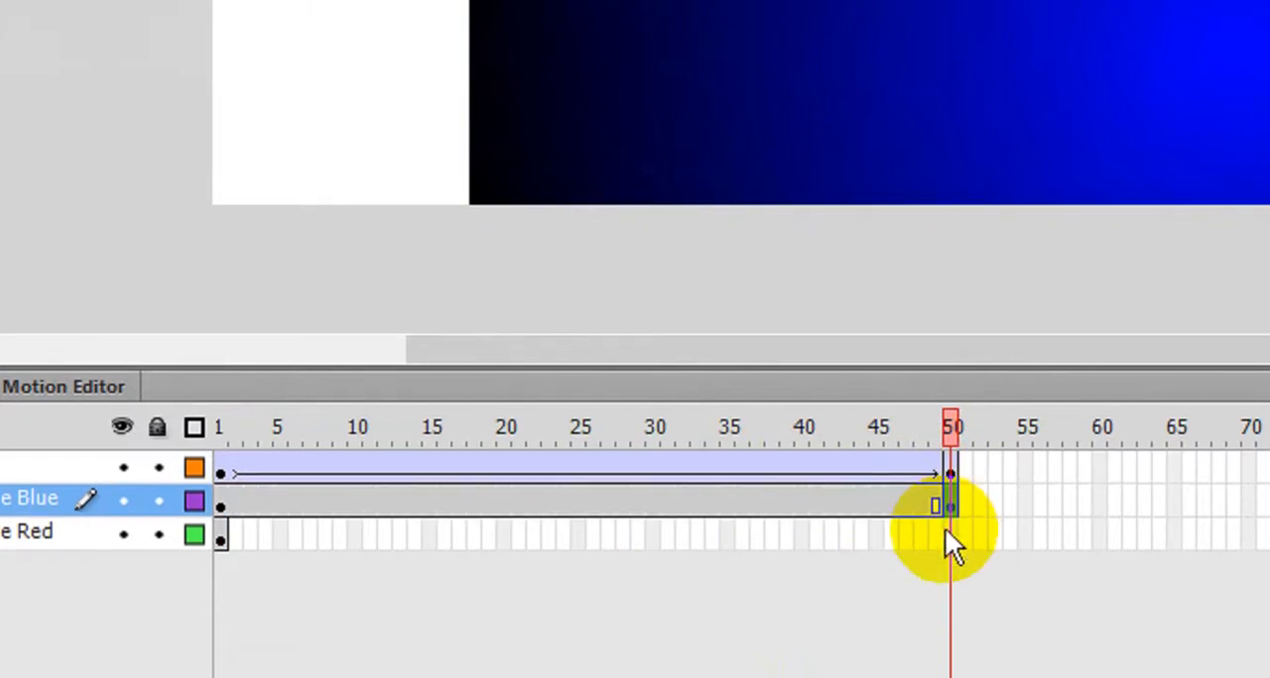
left_click(951, 546)
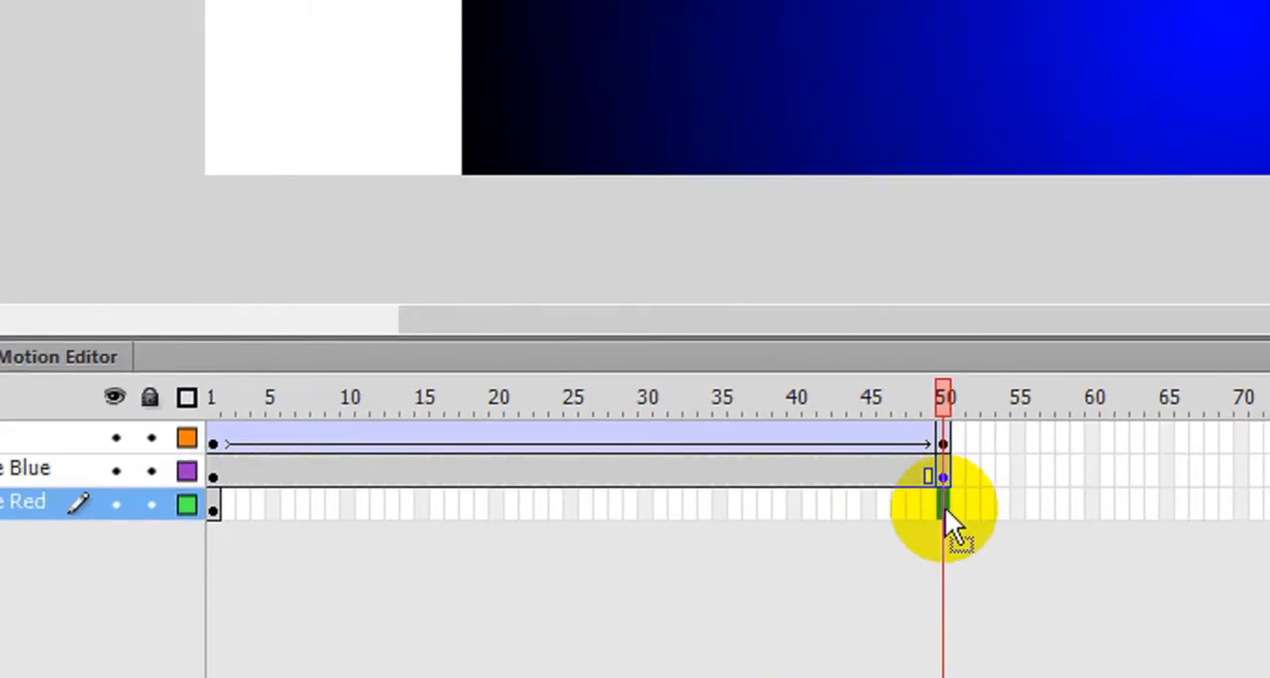
key("F5")
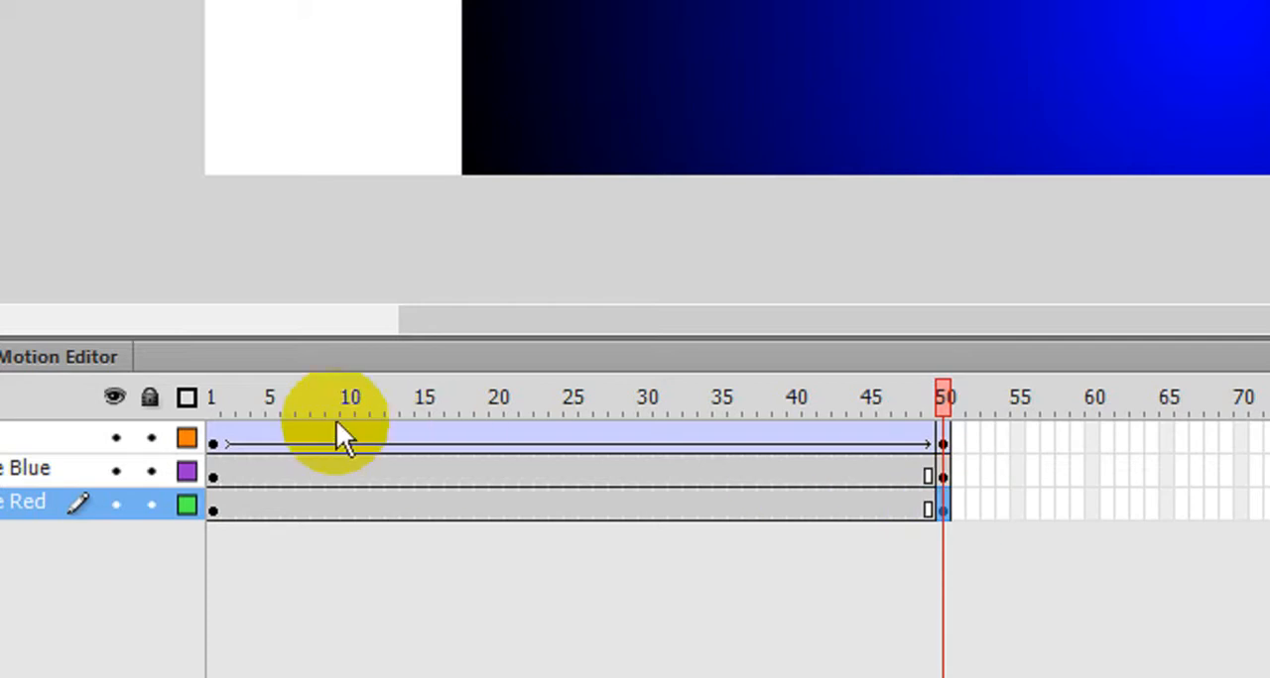
- At frame 50 of the Bar layer, shift the wave left until its right end sits just past the circle, and return to frame 1
left_click(212, 440)
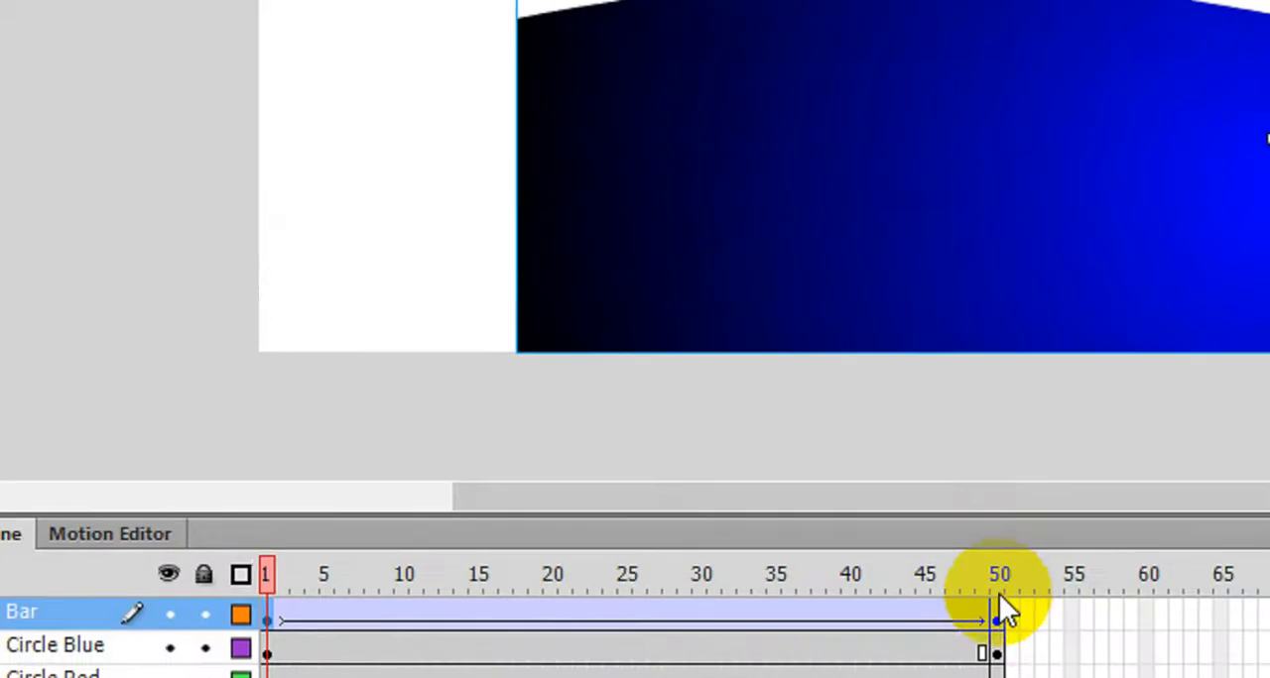
left_click(998, 607)
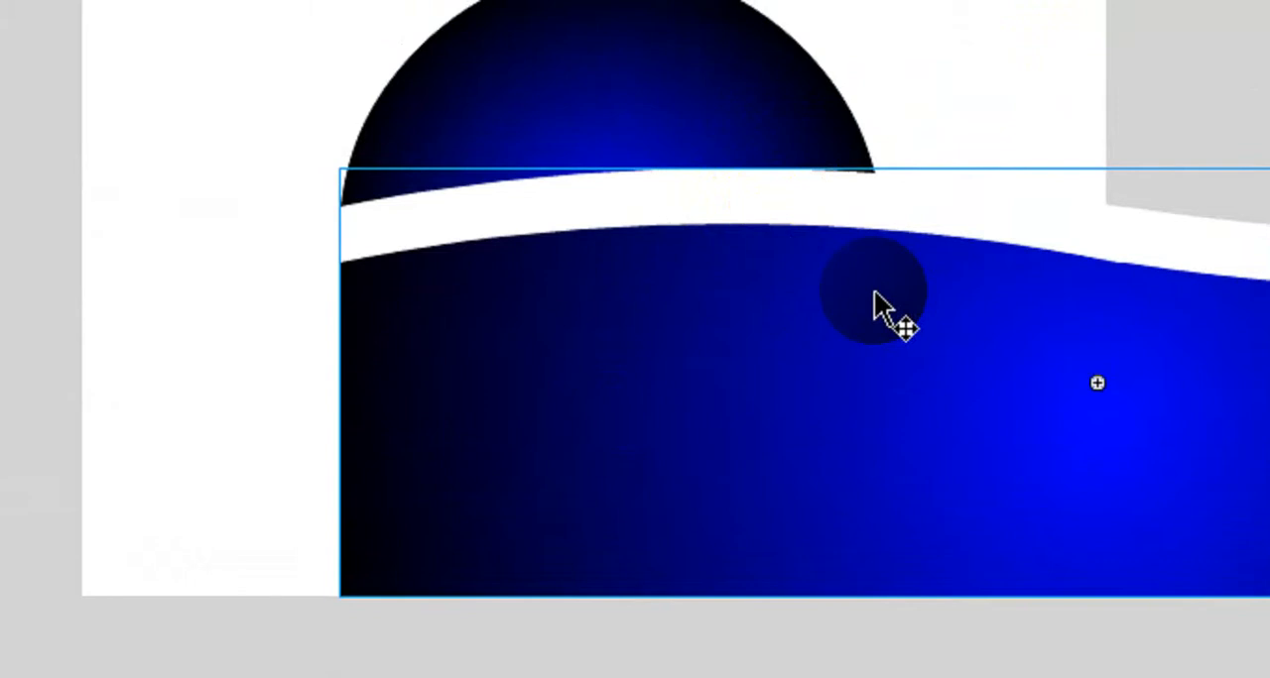
key("Left")
key("Left")
key("Left")
key("Left")
key("Left")
key("Left")
key("Left")
key("Left")
key("Left")
key("Left")
key("Left")
key("Left")
key("Left")
key("Left")
key("Left")
key("Left")
key("Left")
key("Left")
key("Left")
key("Left")
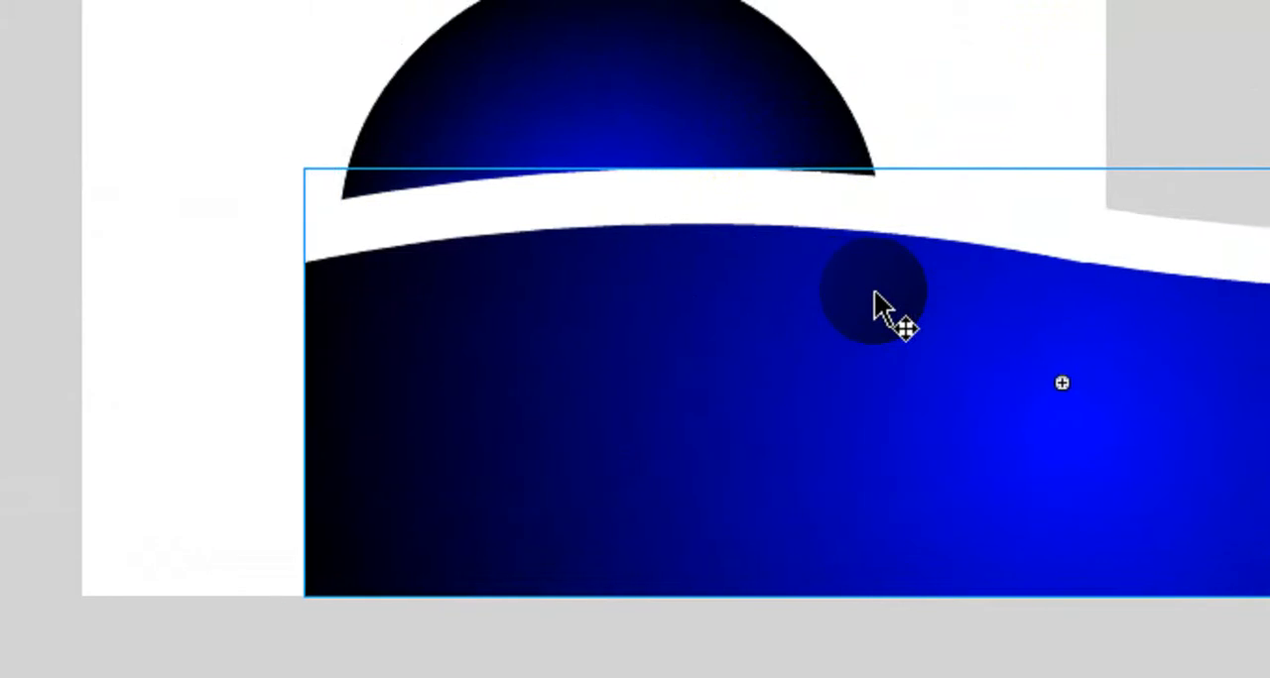
key("Left")
key("Left")
key("Left")
key("Left")
key("Left")
key("Left")
key("Left")
key("Left")
key("Left")
key("Left")
key("Left")
key("Left")
key("Left")
key("Left")
key("Left")
key("Left")
key("Left")
key("Left")
key("Left")
key("Left")
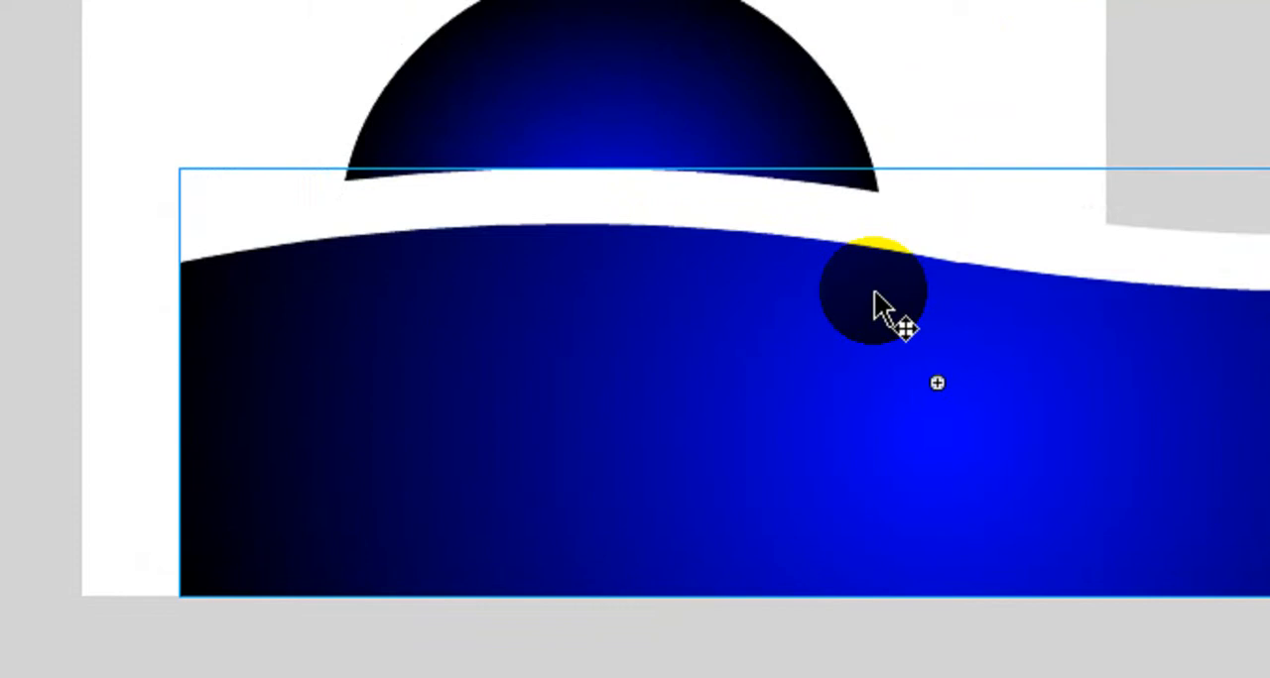
key("Left")
key("Left")
key("Left")
key("Left")
key("Left")
key("Left")
key("Left")
key("Left")
key("Left")
key("Left")
key("Left")
key("Left")
key("Left")
key("Left")
key("Left")
key("Left")
key("Left")
key("Left")
key("Left")
key("Left")
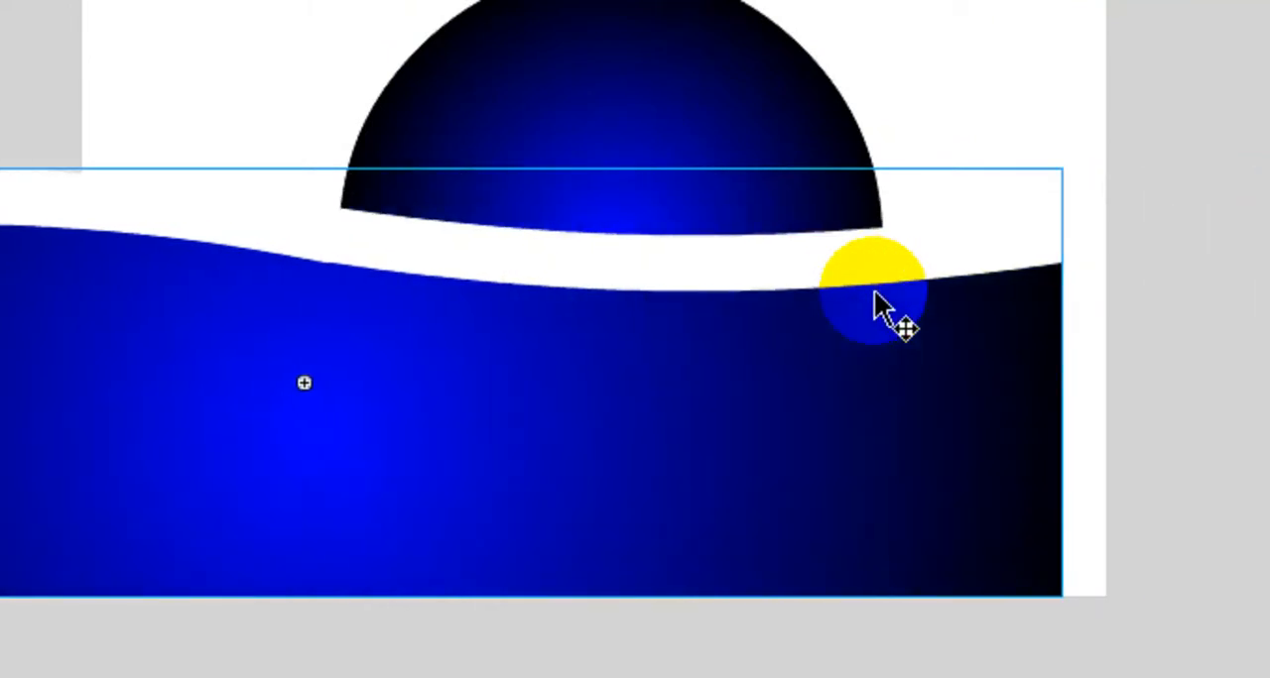
key("Left")
key("Left")
key("Left")
key("Left")
key("Left")
key("Left")
key("Left")
key("Left")
key("Left")
key("Left")
key("Left")
key("Left")
key("Left")
key("Left")
key("Left")
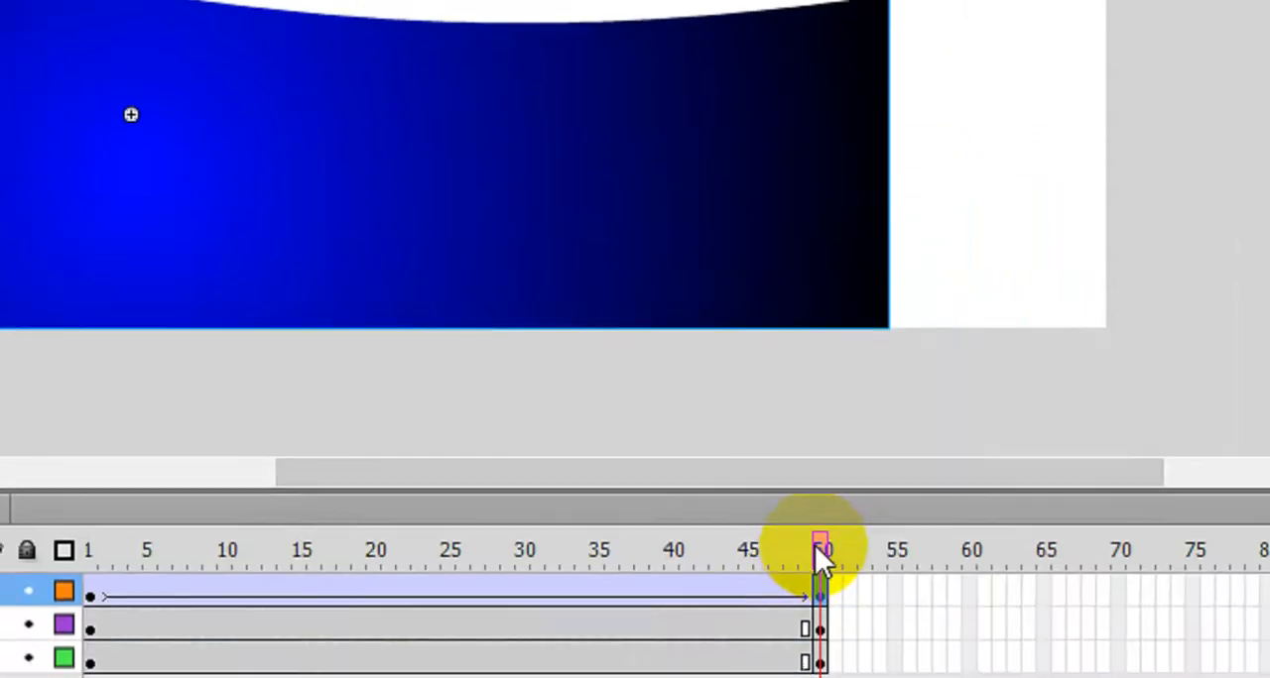
left_click_drag(813, 546, 206, 517)
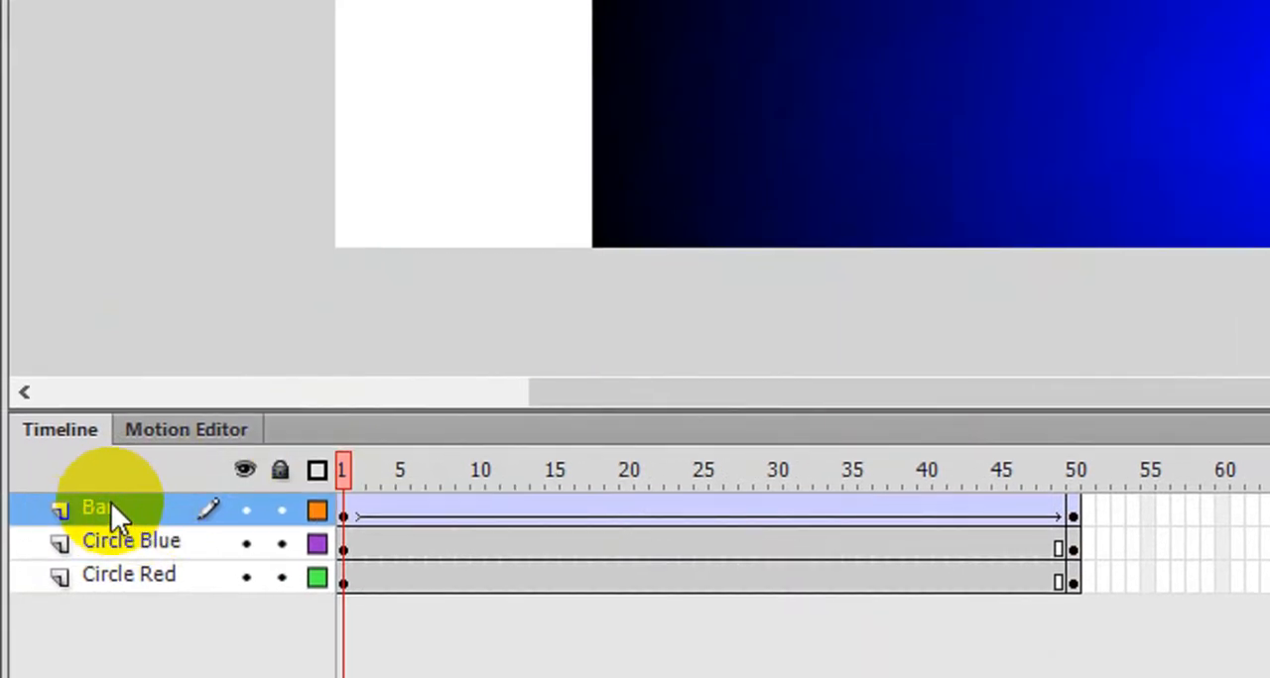
- Move the Bar layer between Circle Blue and Circle Red, and make Circle Red the active layer
left_click(133, 510)
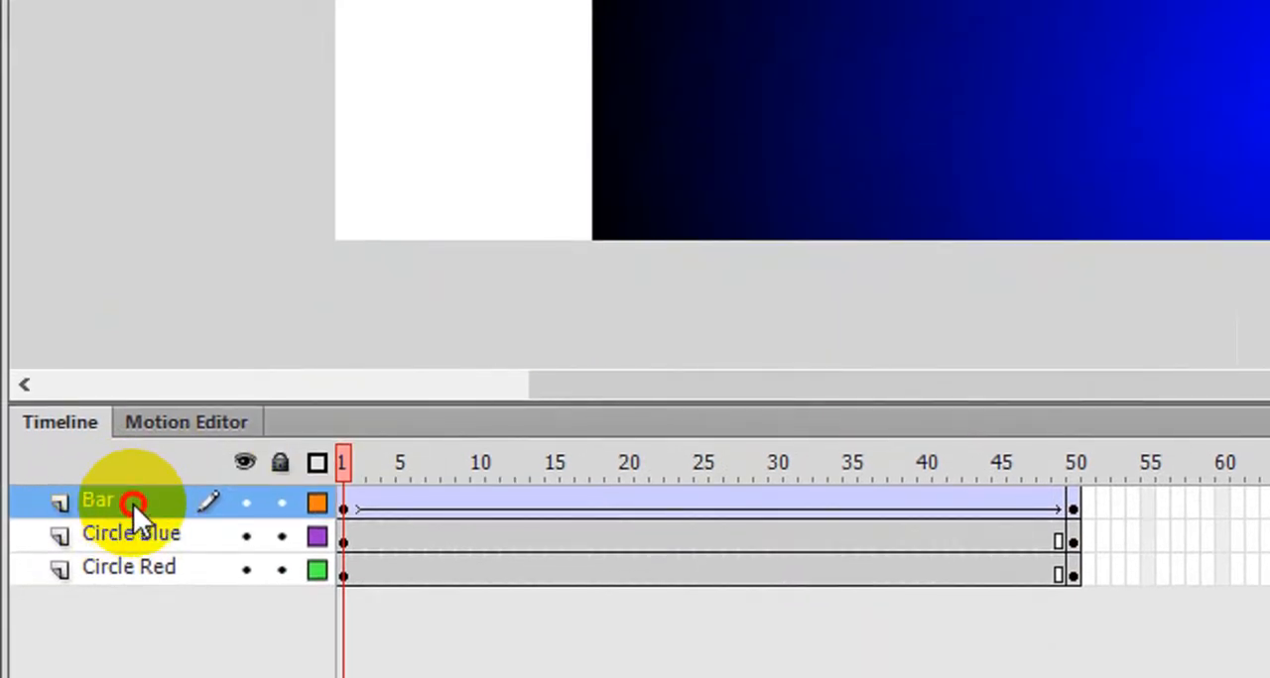
left_click_drag(133, 504, 148, 561)
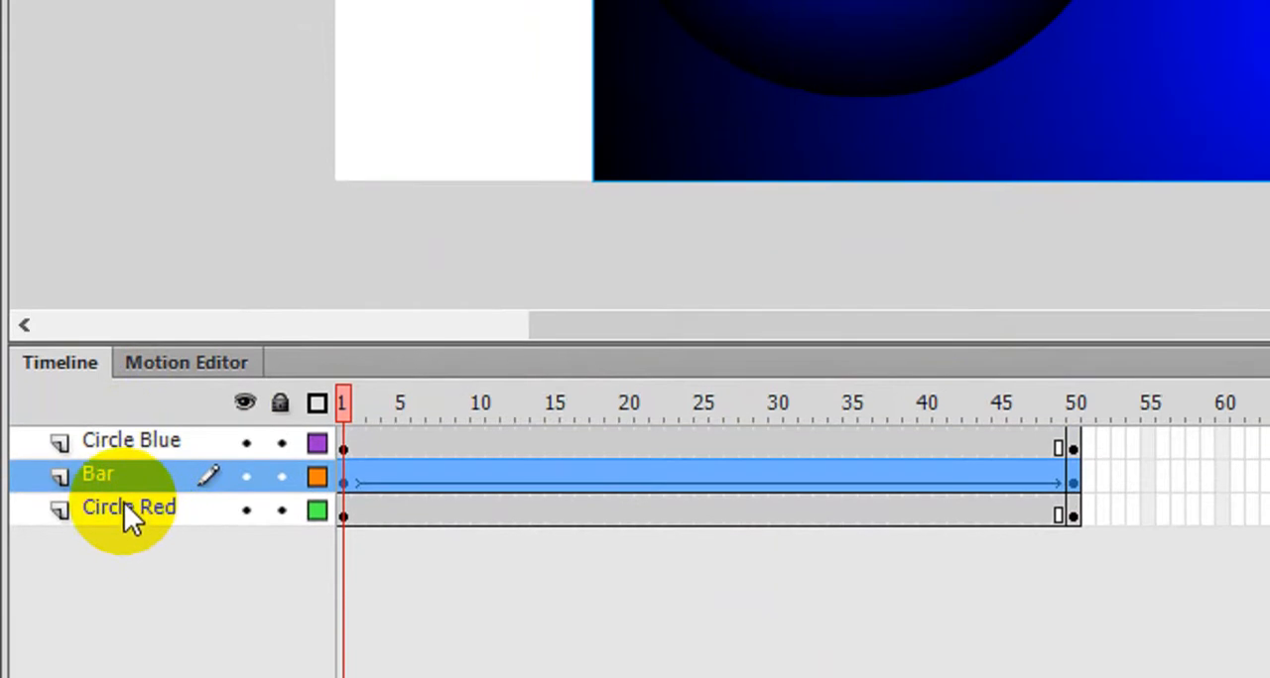
left_click(126, 526)
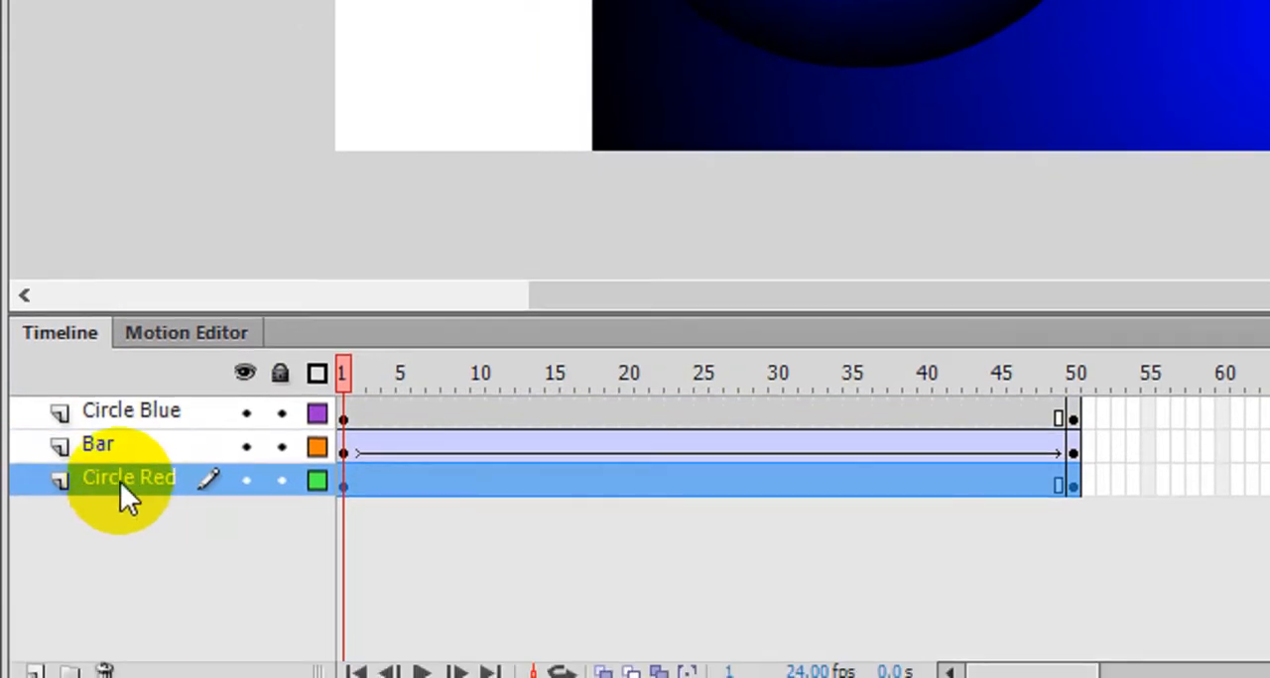
- Turn the Circle Blue layer into a mask so the wave on the Bar layer shows only inside the circle
left_click(120, 446)
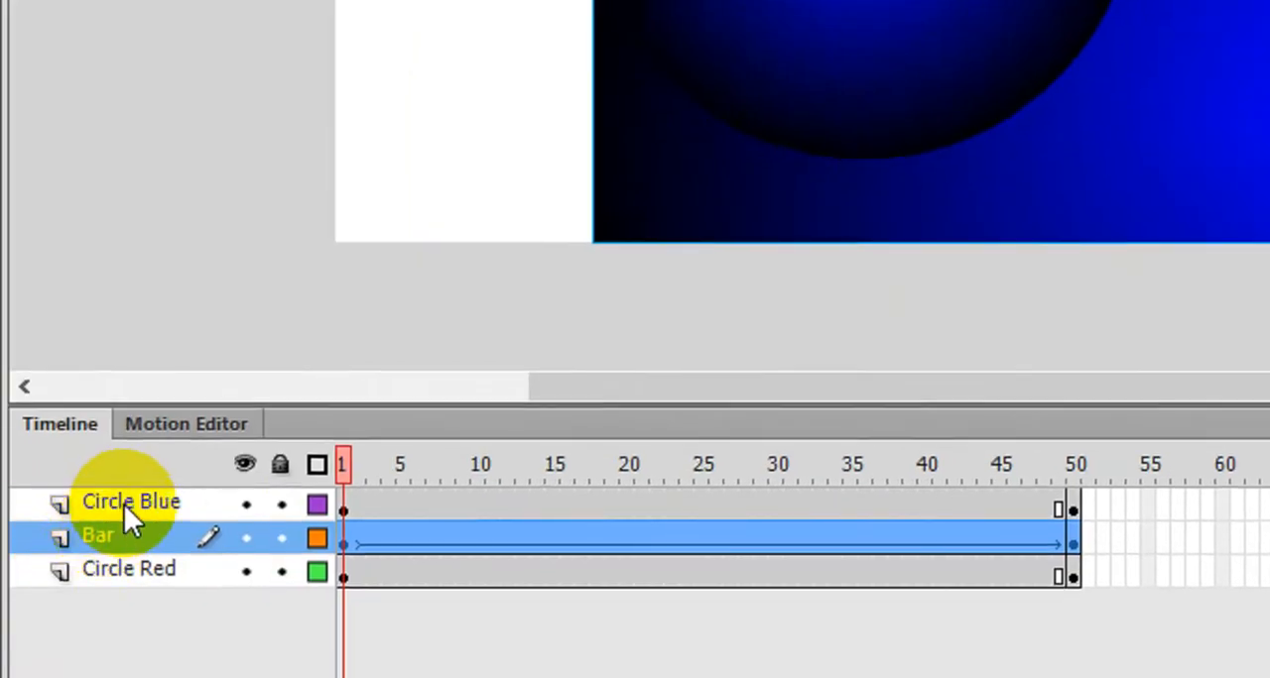
left_click(24, 565)
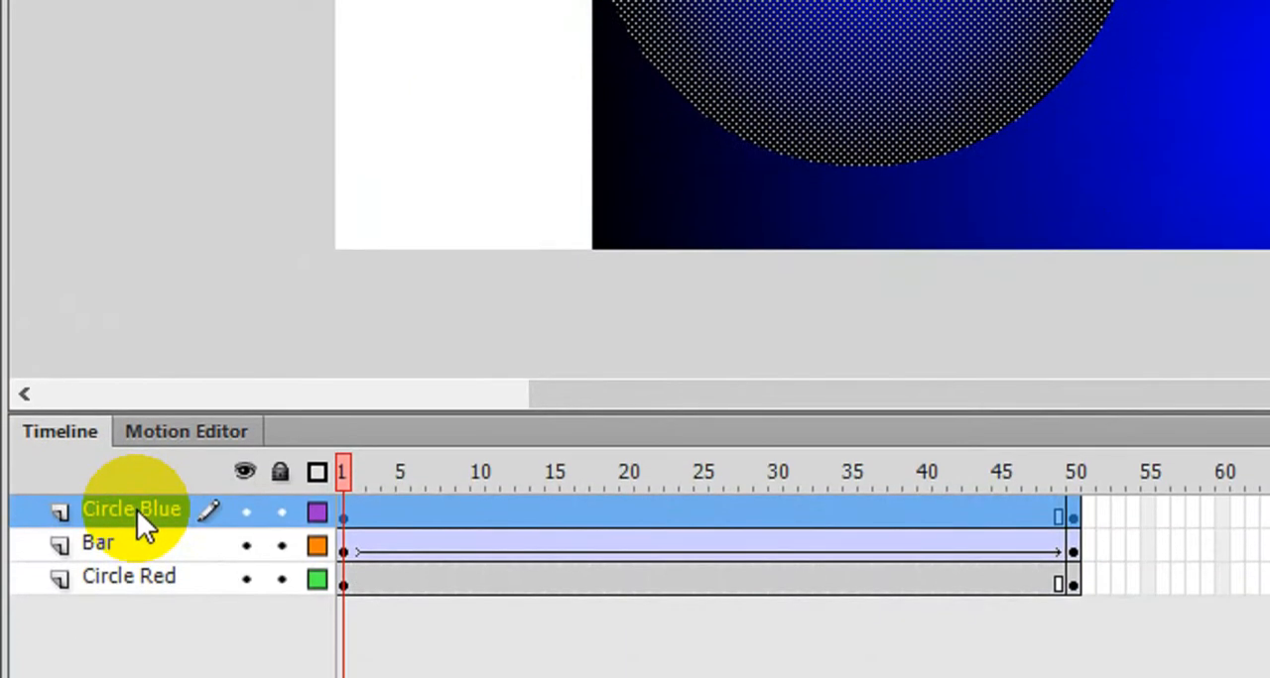
right_click(137, 674)
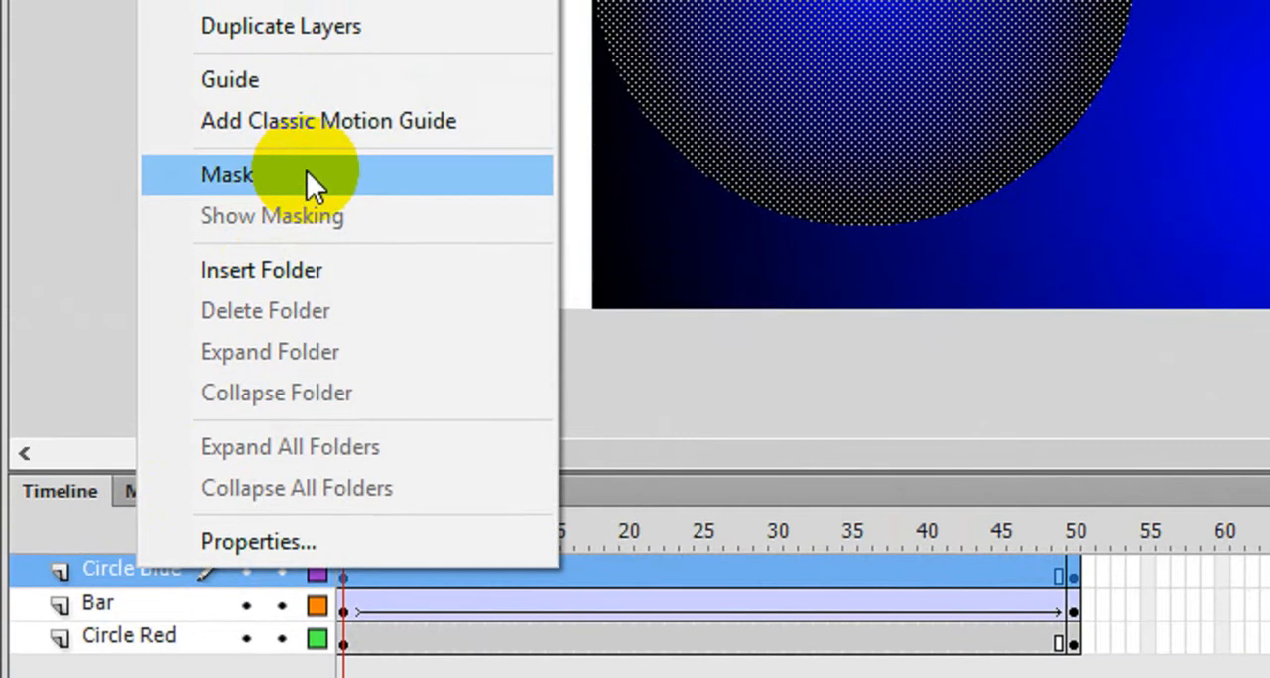
left_click(306, 174)
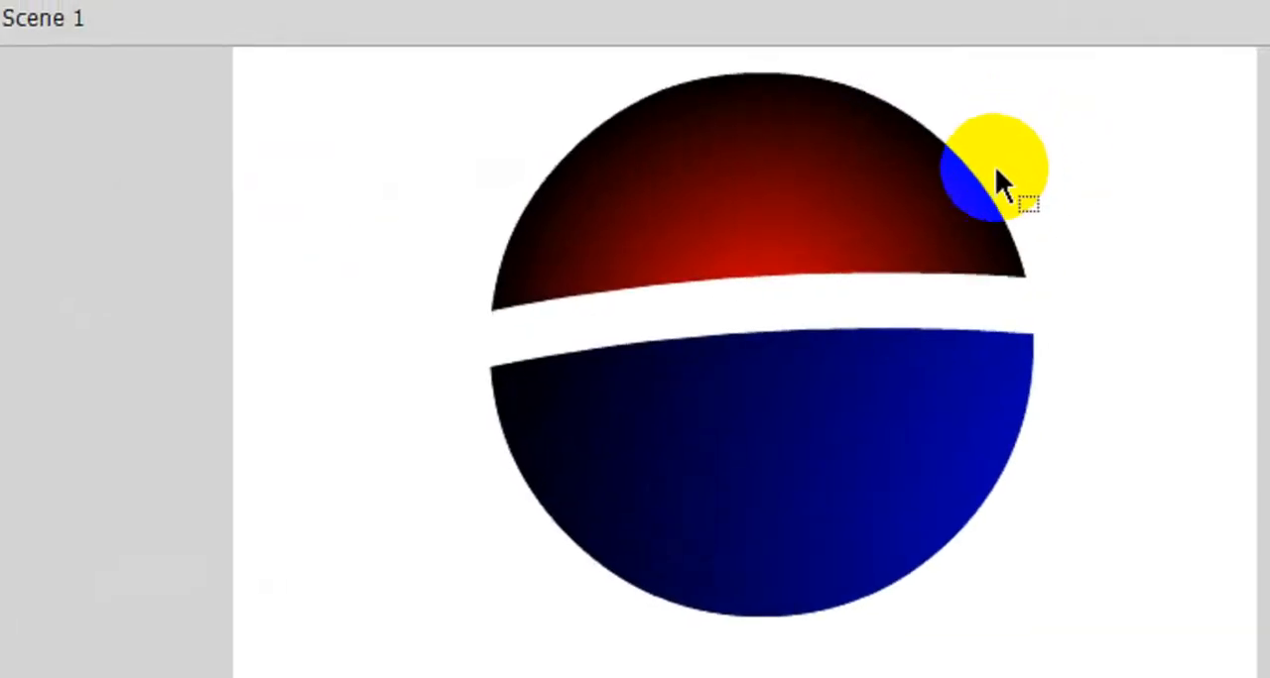
- Test the movie to preview the masked wave moving across the circle, and close the preview window
left_click_drag(996, 170, 948, 385)
scroll(946, 385, "up", 2)
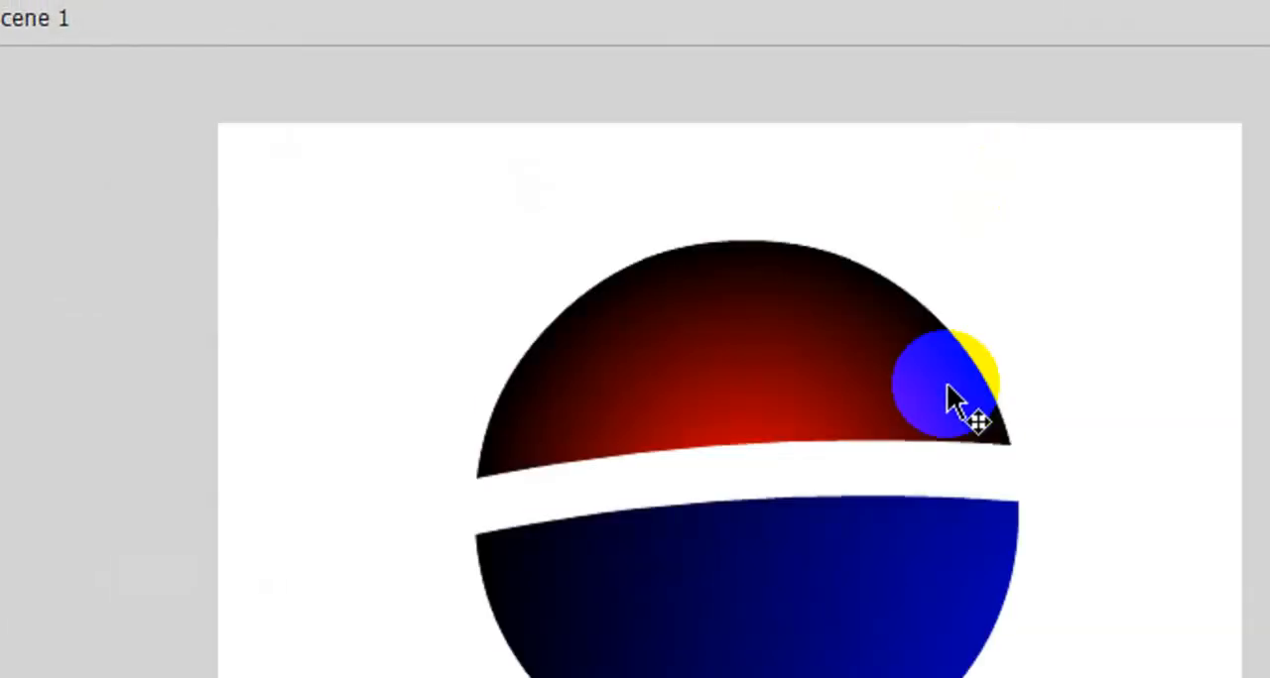
scroll(946, 385, "down", 2)
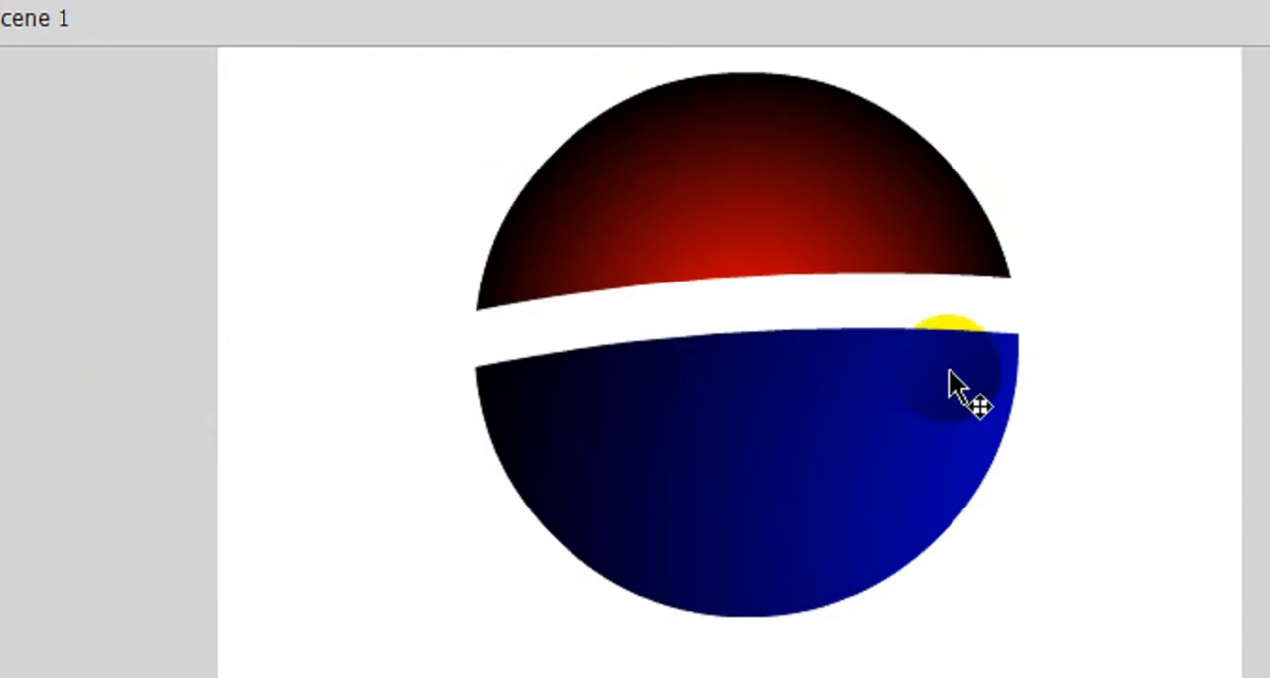
key("ctrl+Return")
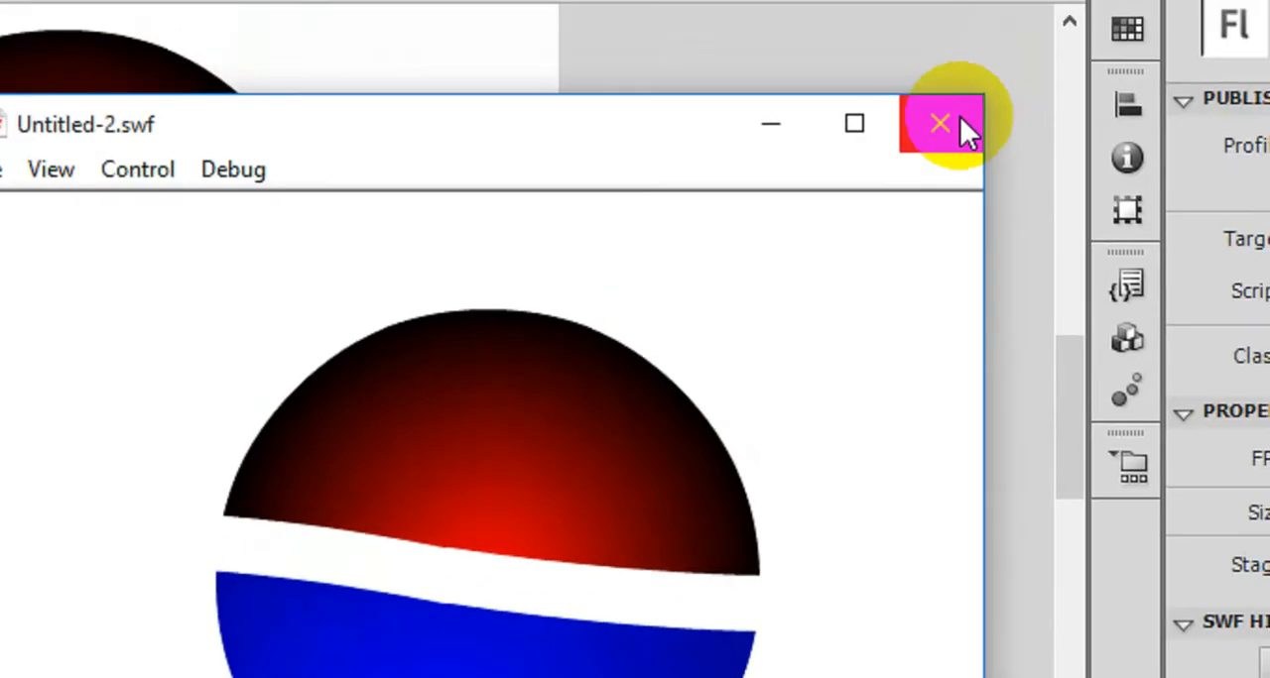
left_click(960, 118)
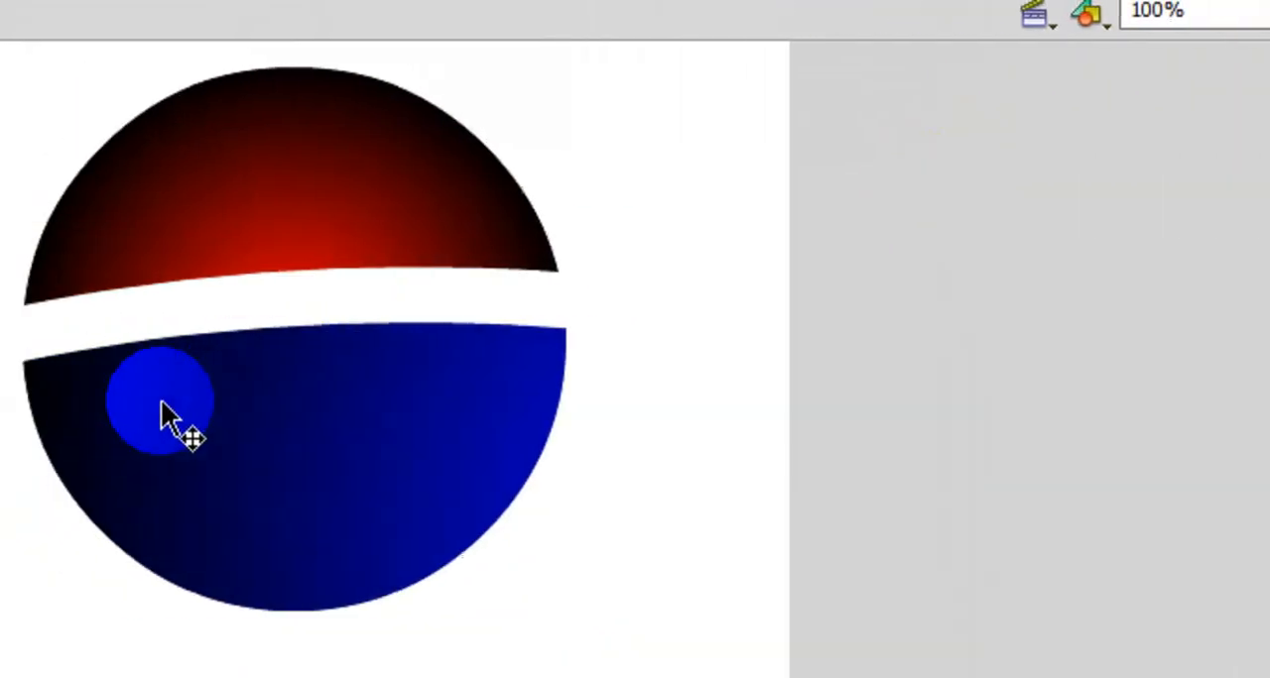
left_click_drag(161, 409, 320, 533)
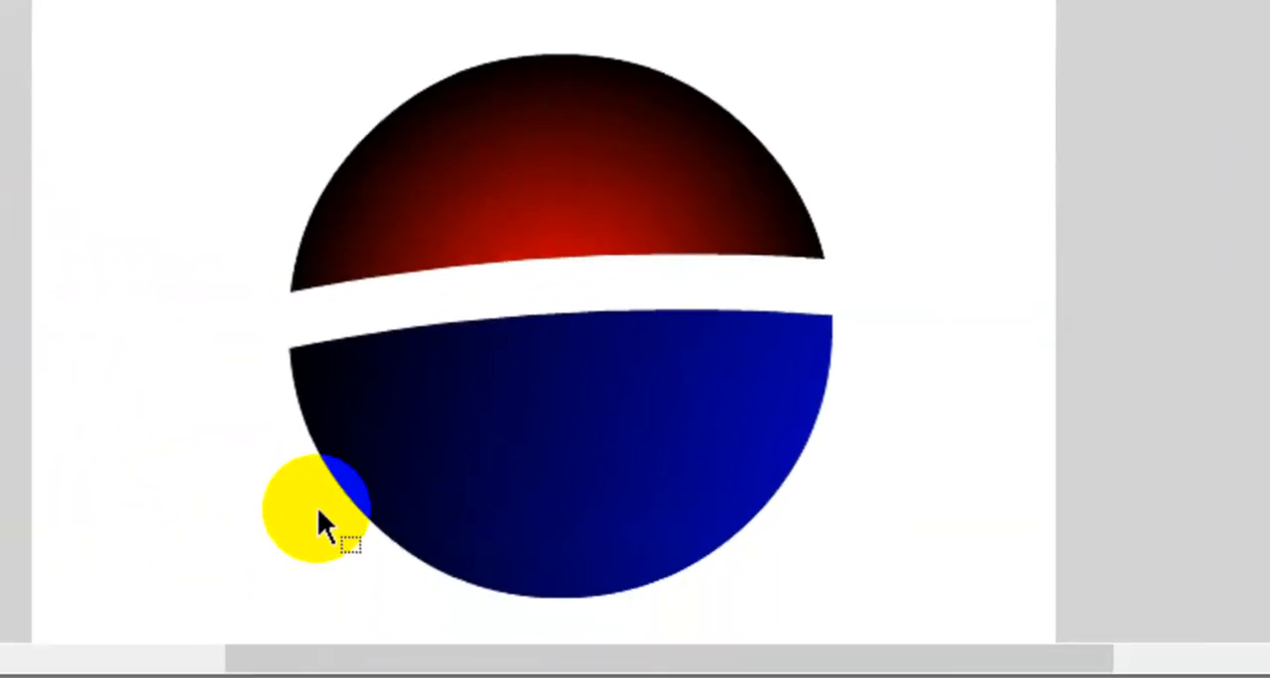